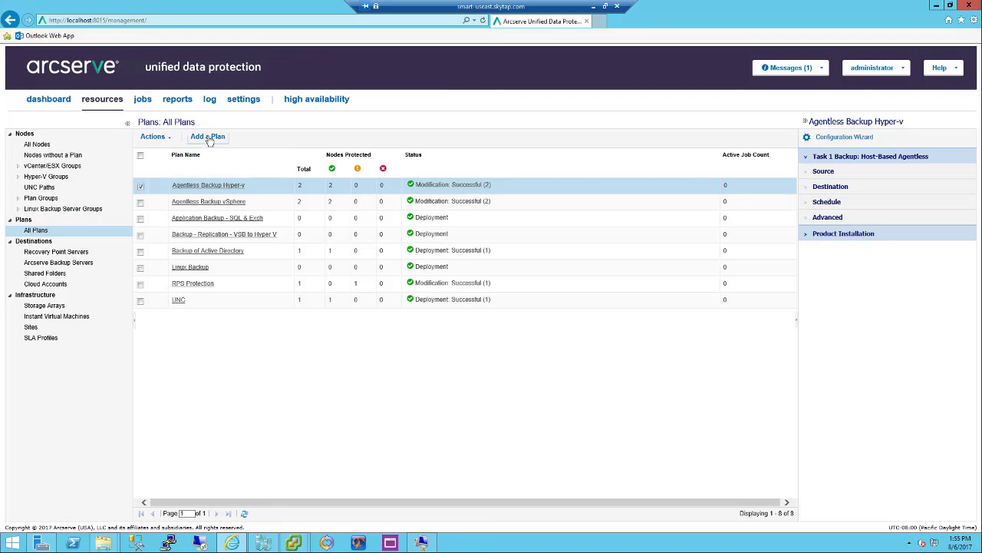
Add a new plan with Task1 set to Backup: Host-Based Agentless
click(209, 138)
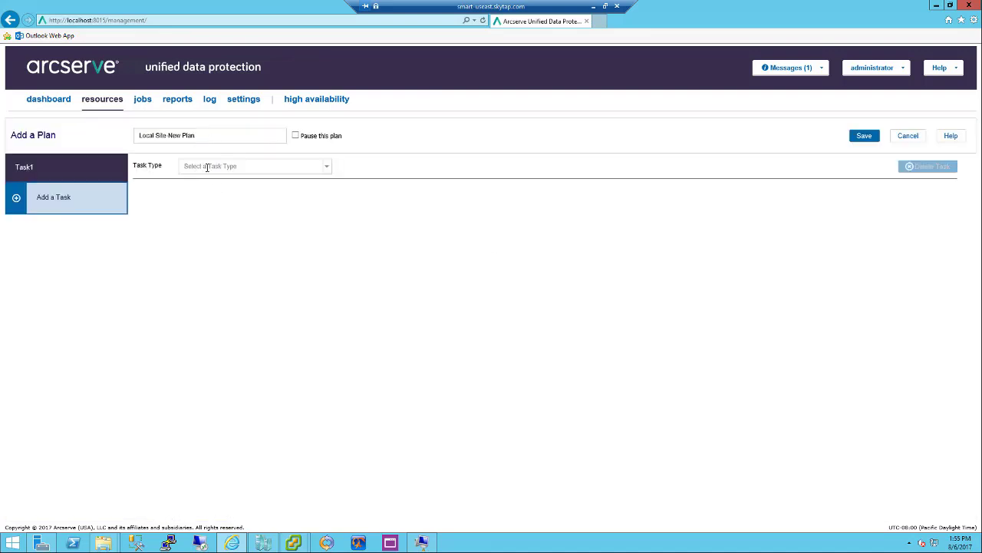
click(227, 170)
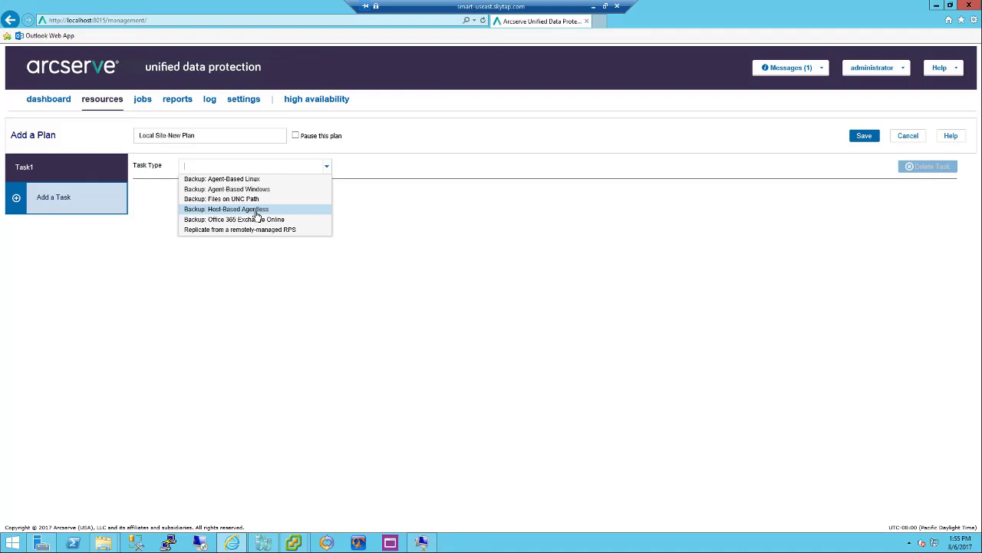
click(257, 209)
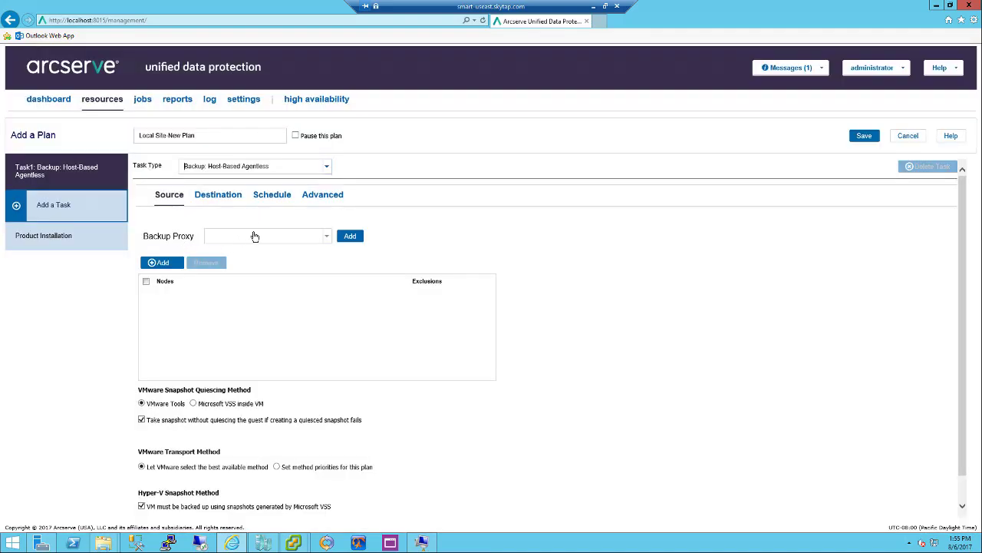
Choose manager.arcserve.lab as backup proxy, view the Add node options, then cancel the unsaved plan
click(262, 241)
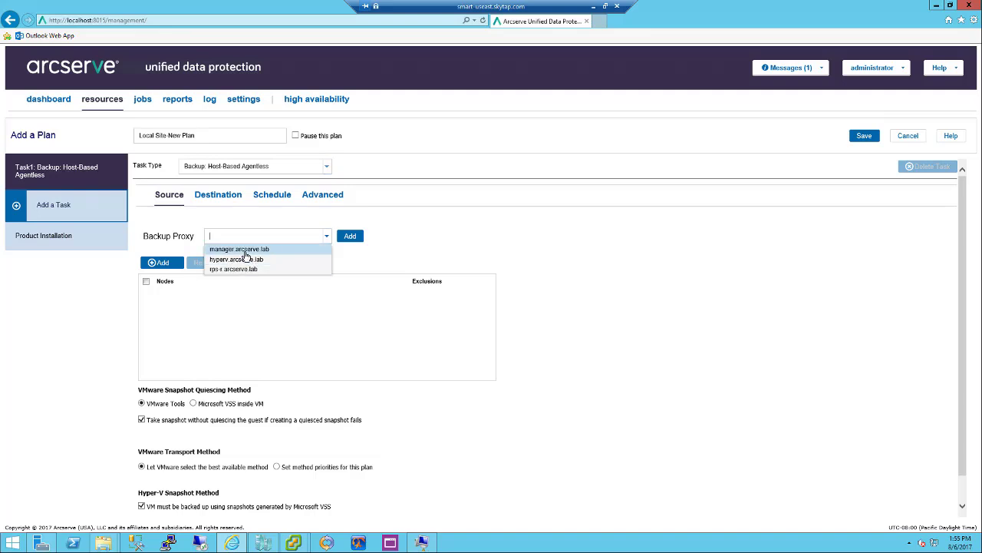
click(247, 250)
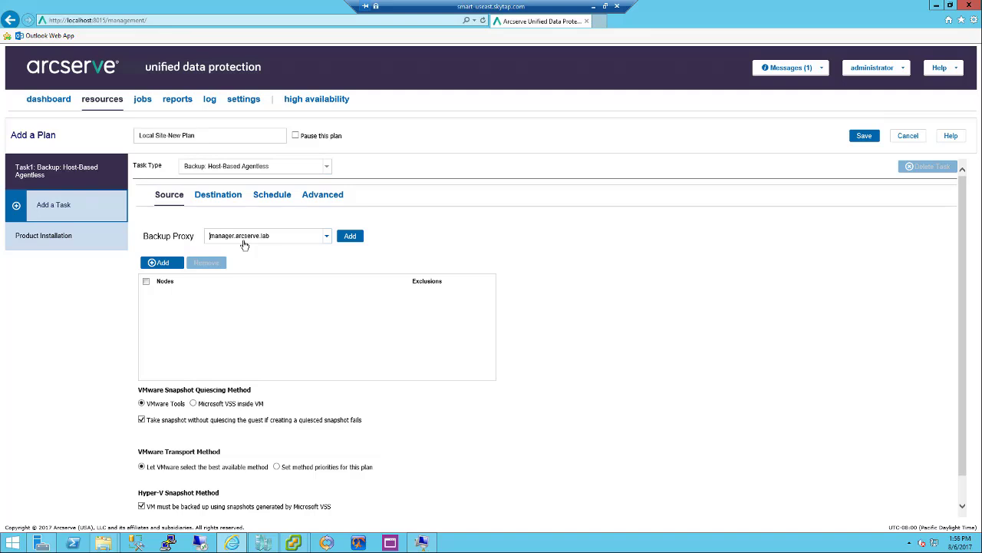
click(162, 262)
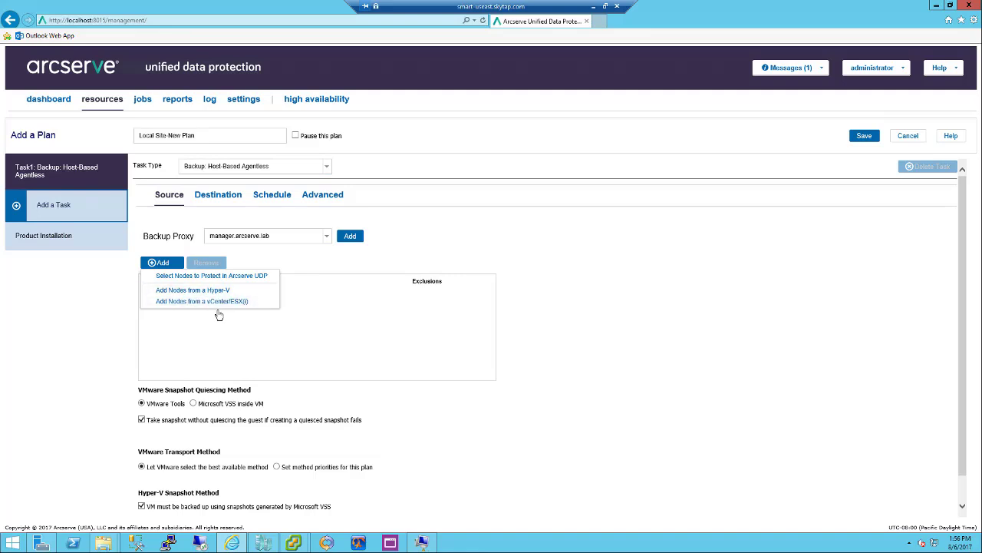
click(918, 143)
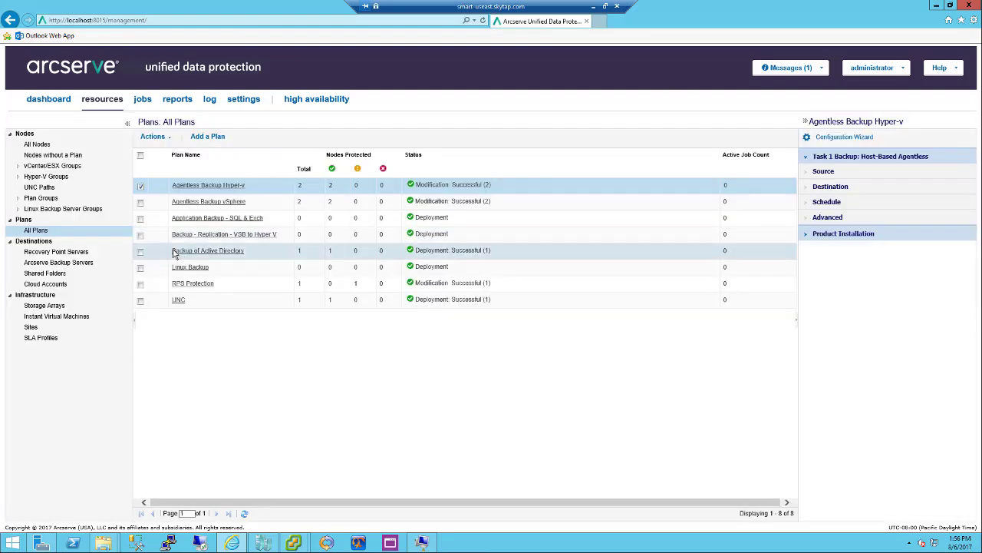
Show All Nodes and view details for w2k12vm2.arcserve.lab, then w2k12vm1.arcserve.lab
click(71, 147)
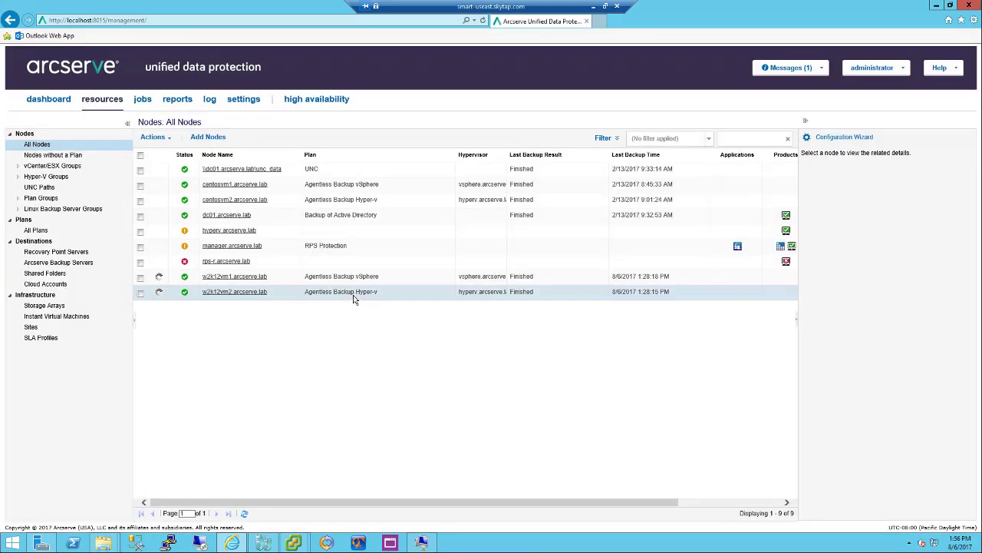
click(354, 295)
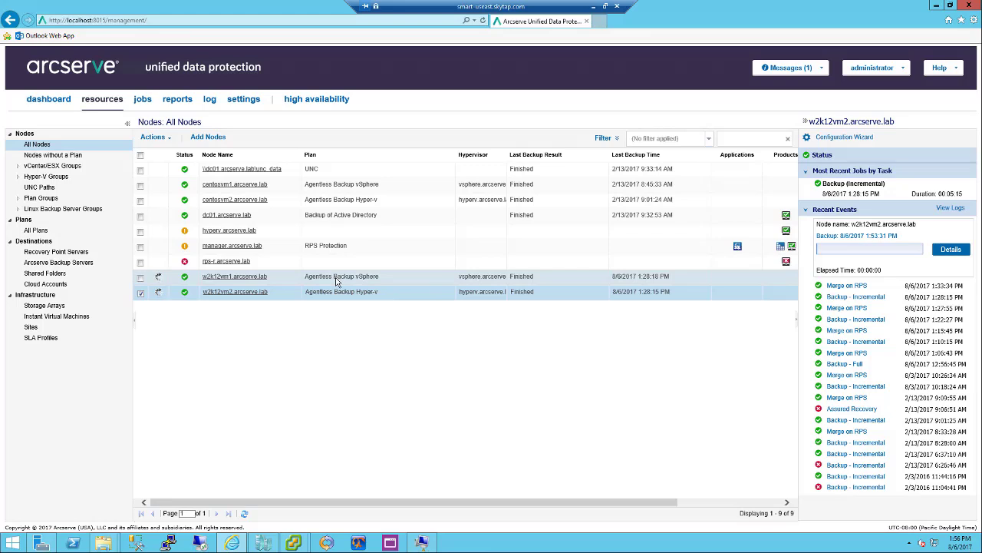
click(336, 281)
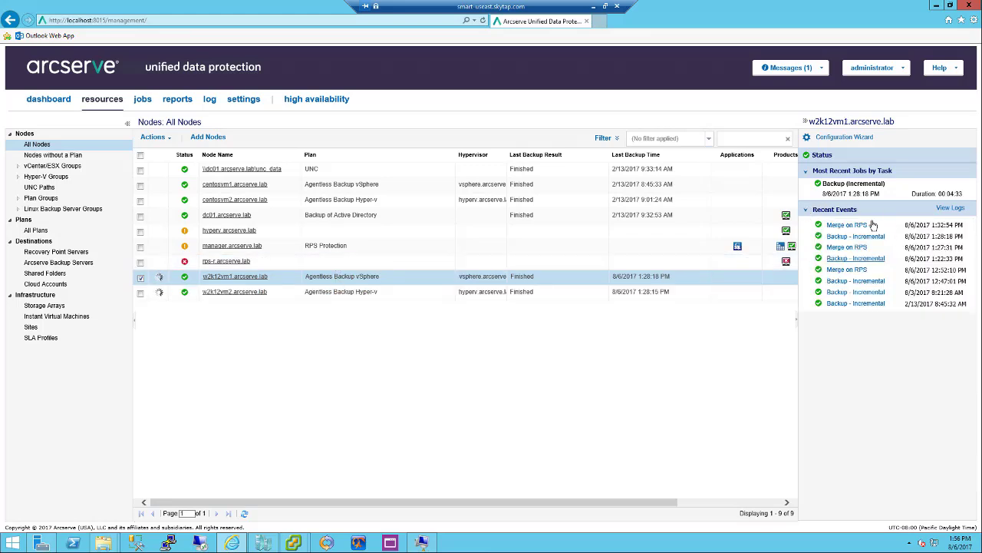
mouse_move(297, 548)
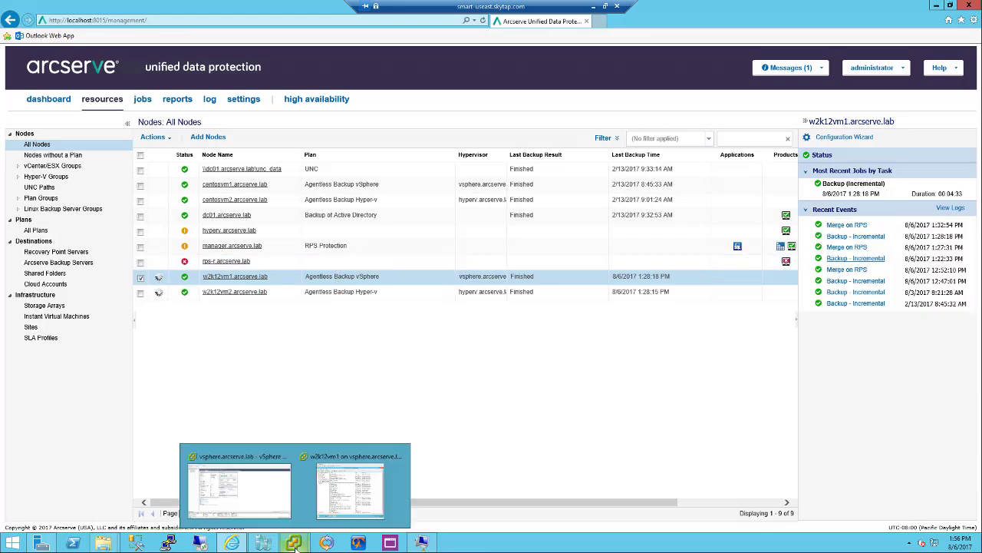
On the w2k12vm1 console, open Programs and Features from the Win+X menu
click(355, 507)
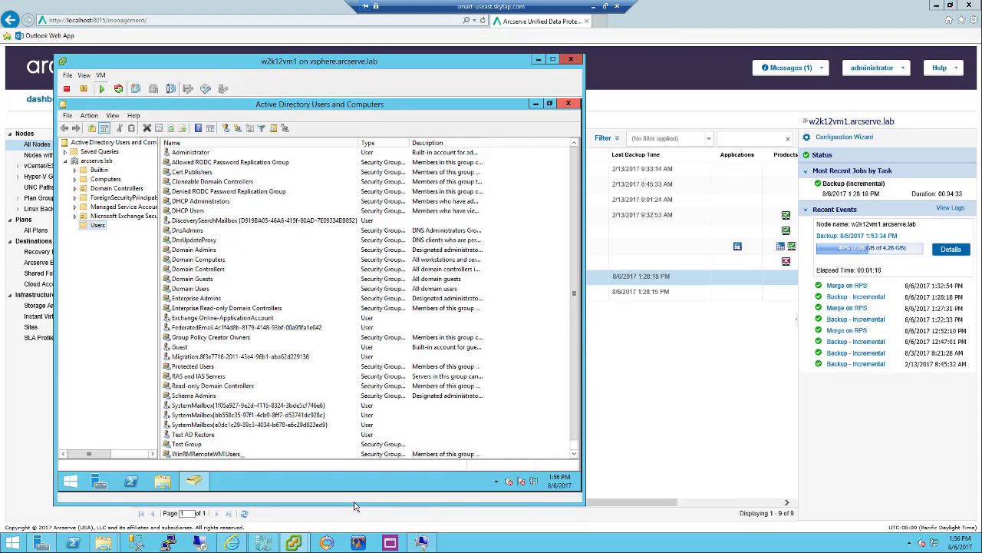
click(68, 485)
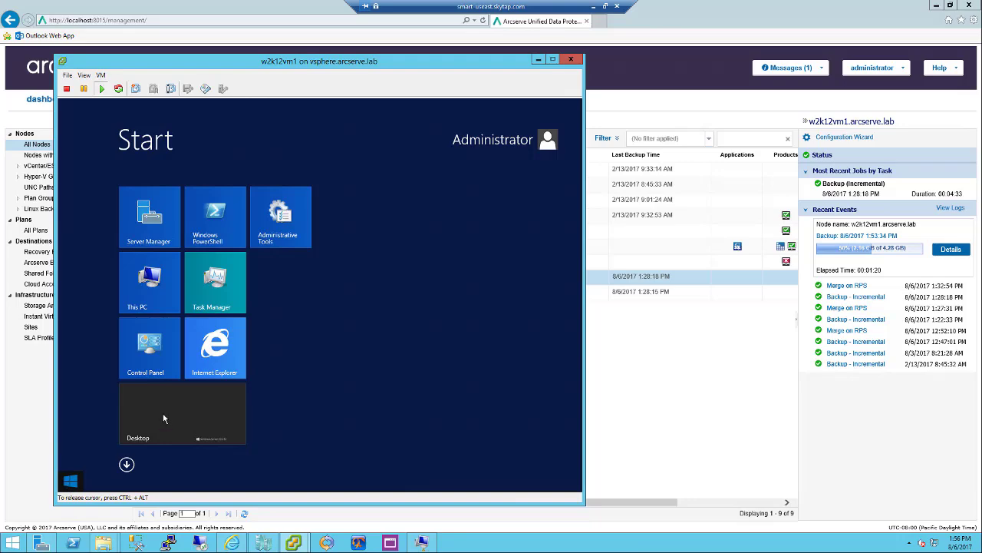
click(67, 485)
right_click(69, 485)
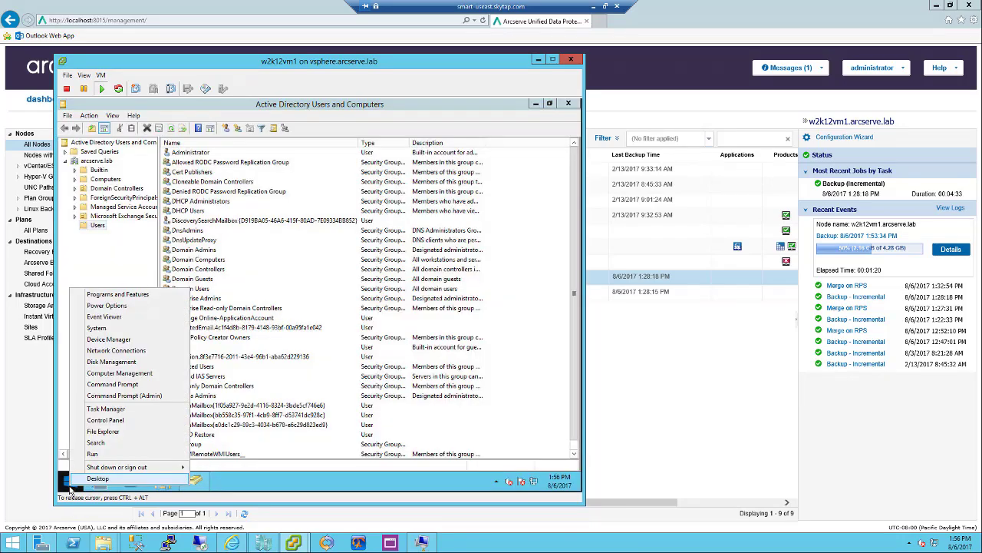
click(146, 299)
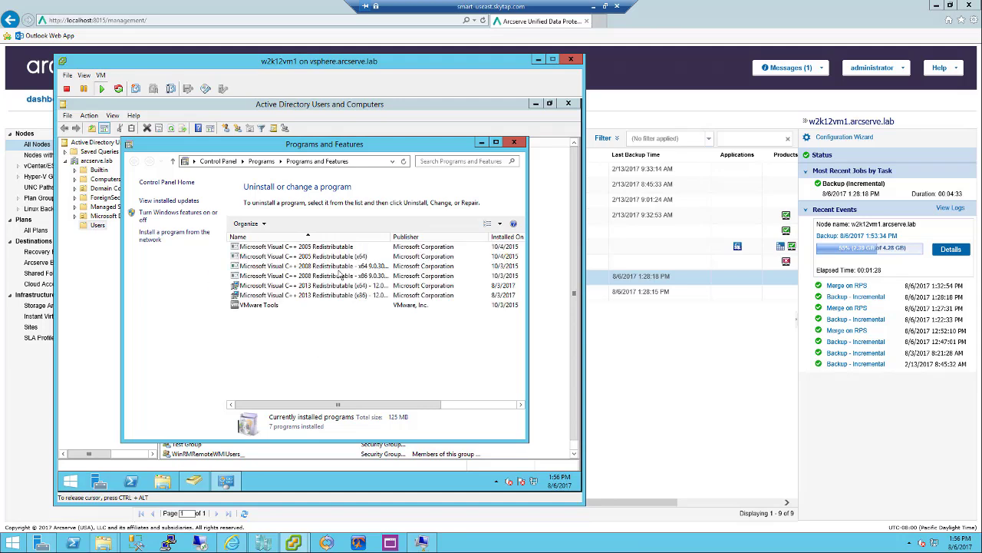
Browse C:\Program Files and Program Files (x86), then close Explorer and Programs and Features
click(163, 481)
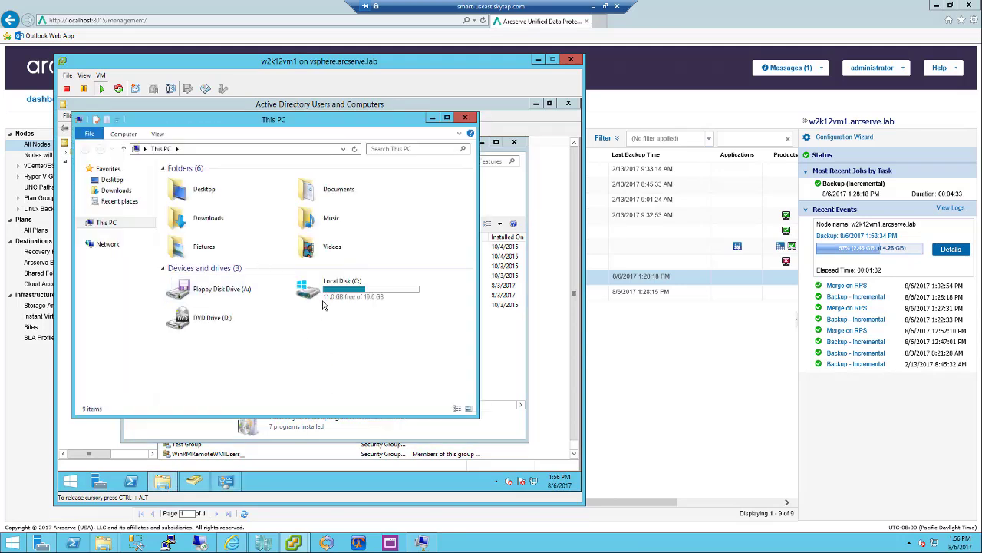
double_click(319, 299)
click(202, 193)
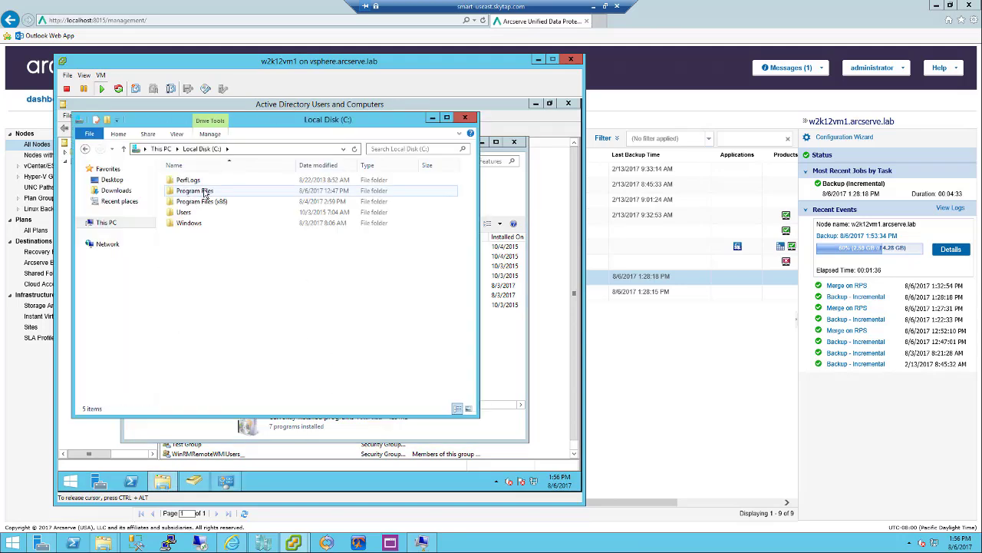
double_click(203, 194)
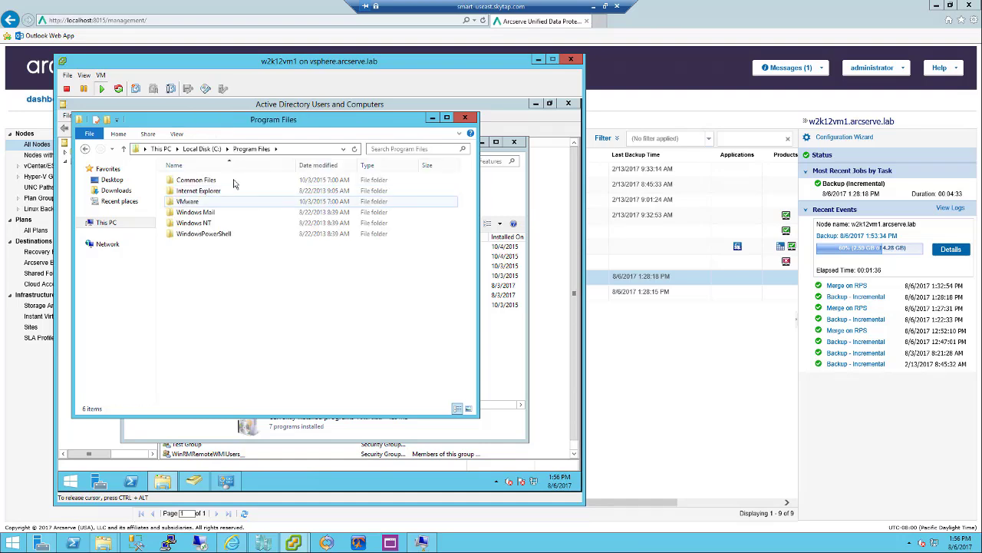
click(206, 149)
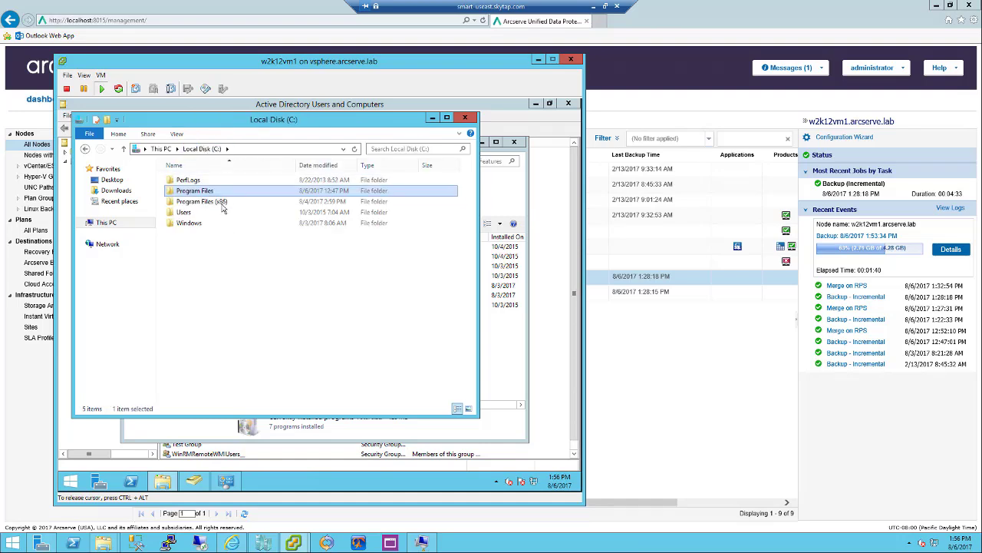
double_click(206, 201)
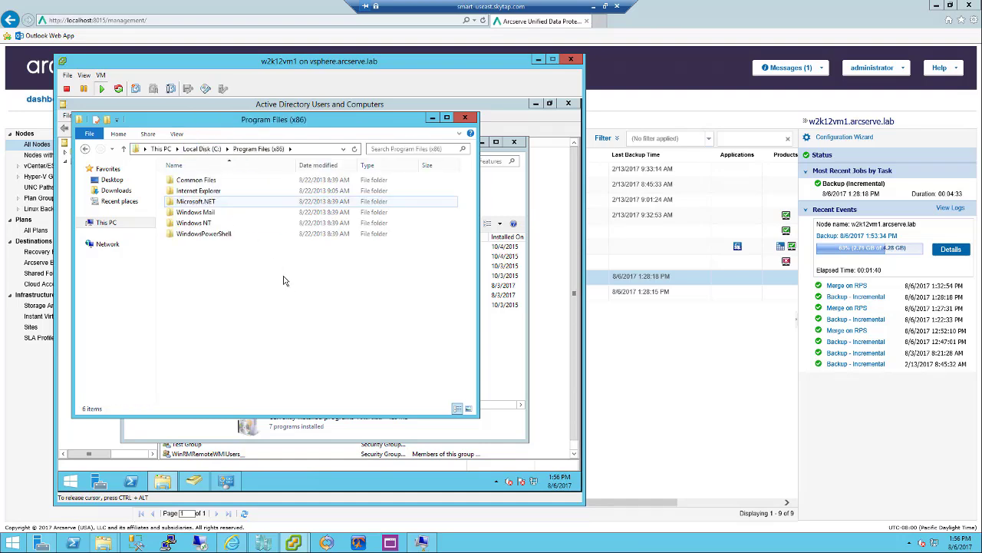
click(466, 117)
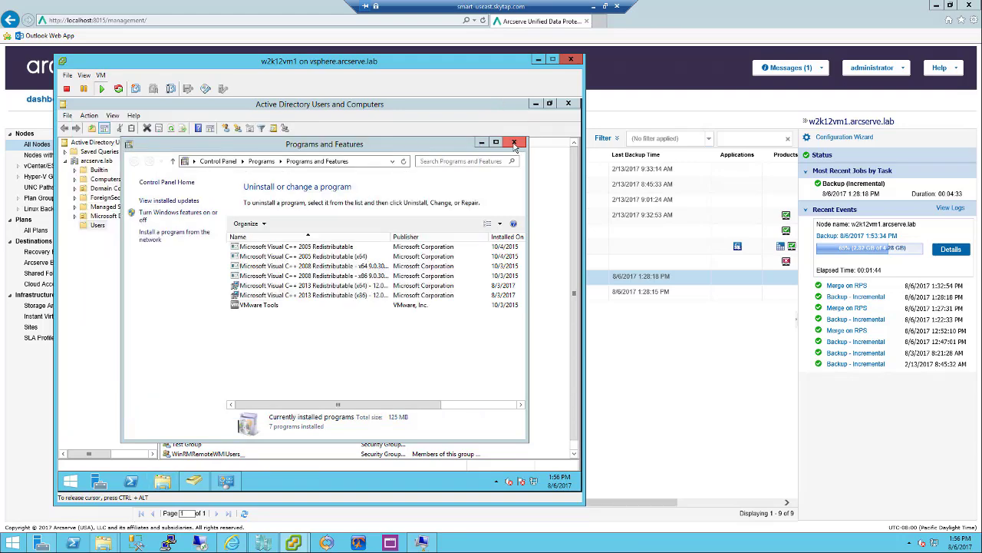
click(514, 144)
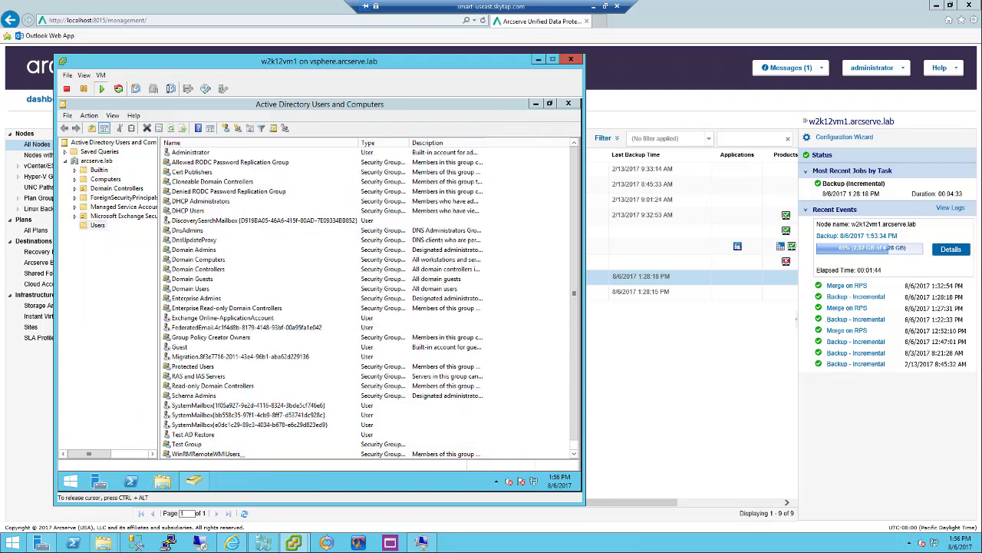
On the w2k12vm2 Hyper-V console, open Programs and Features from the Win+X menu
click(422, 543)
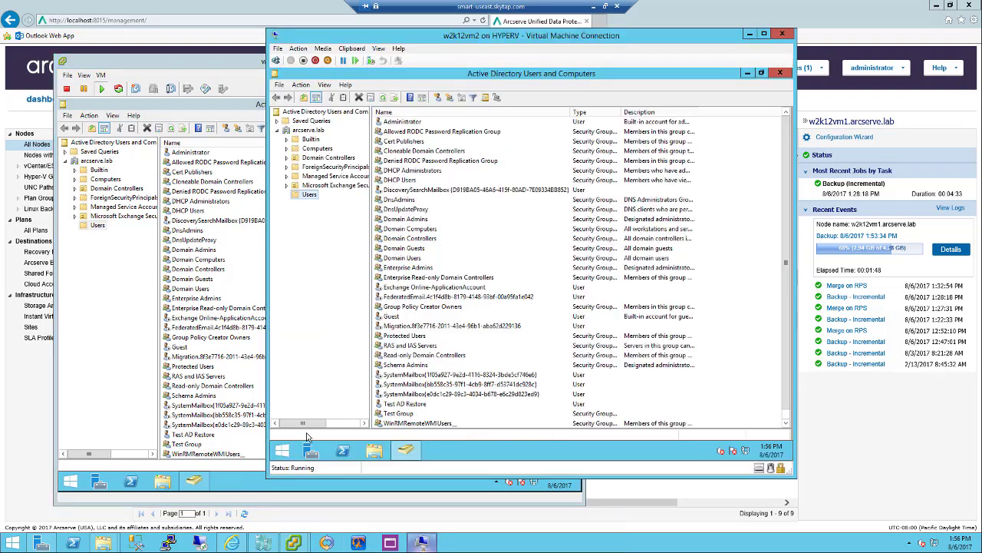
right_click(282, 451)
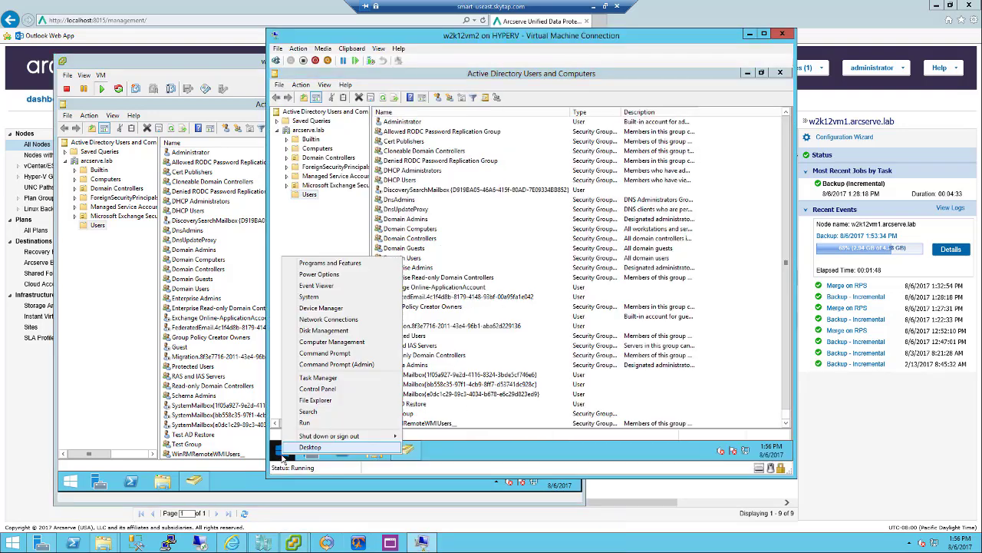
click(345, 264)
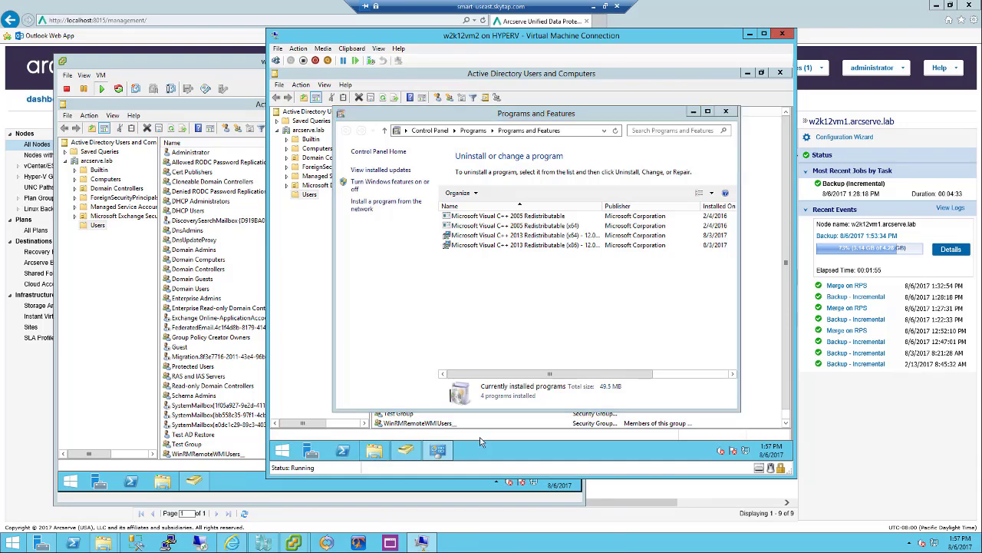
Browse C:\Program Files and Program Files (x86), then close Explorer and Programs and Features
double_click(521, 302)
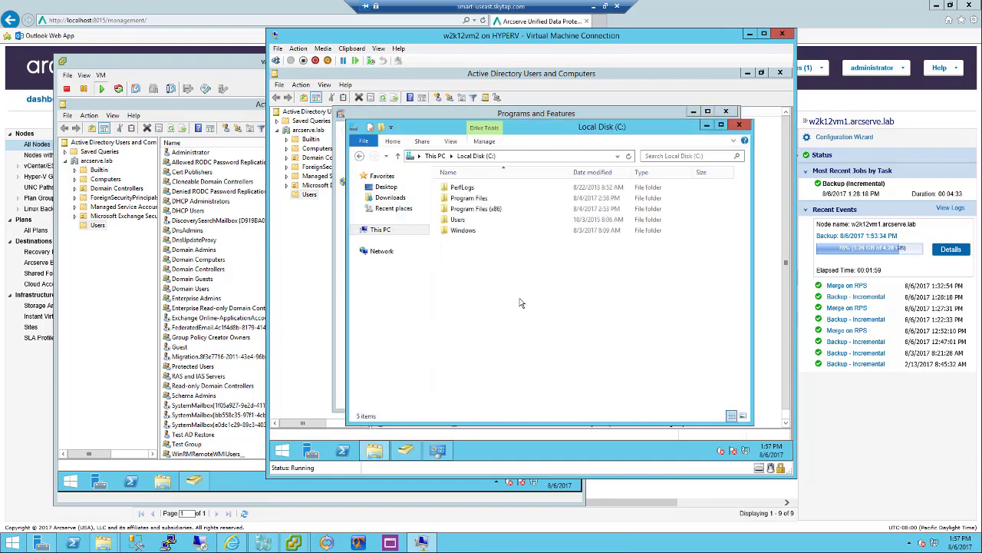
double_click(495, 198)
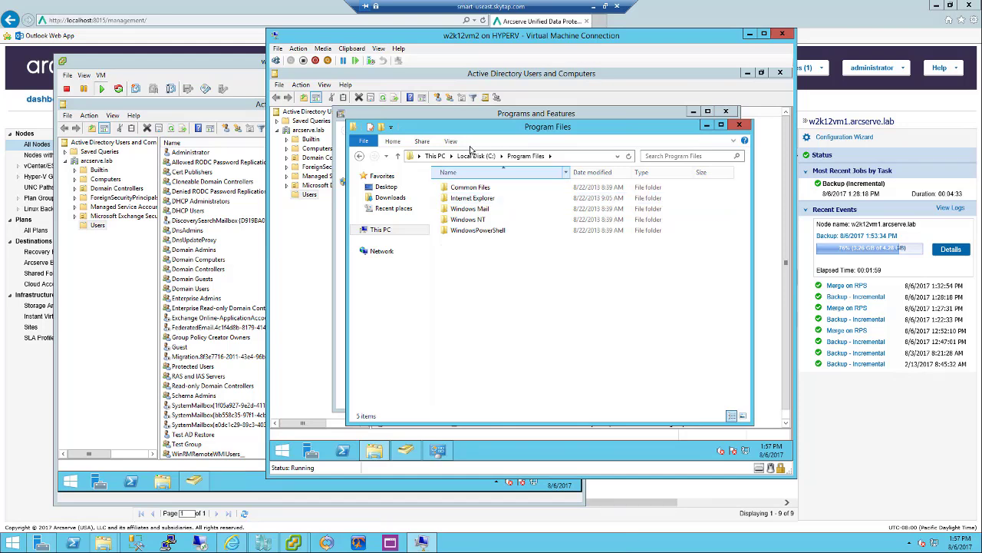
click(476, 156)
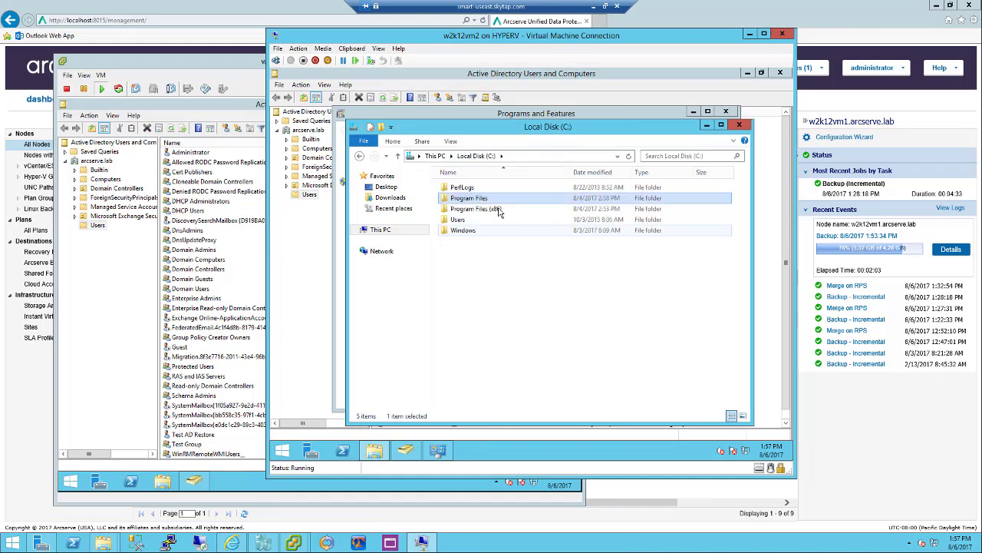
double_click(476, 209)
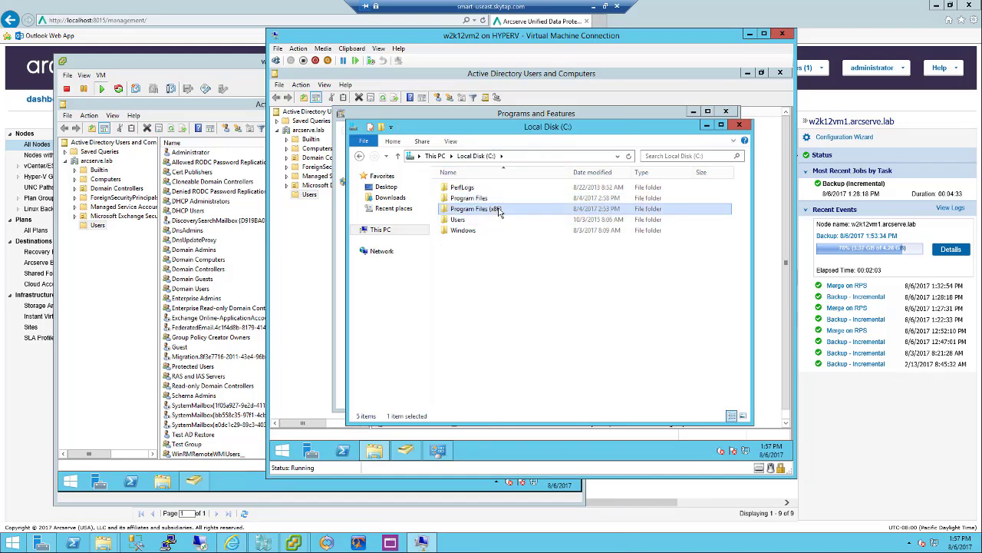
click(739, 125)
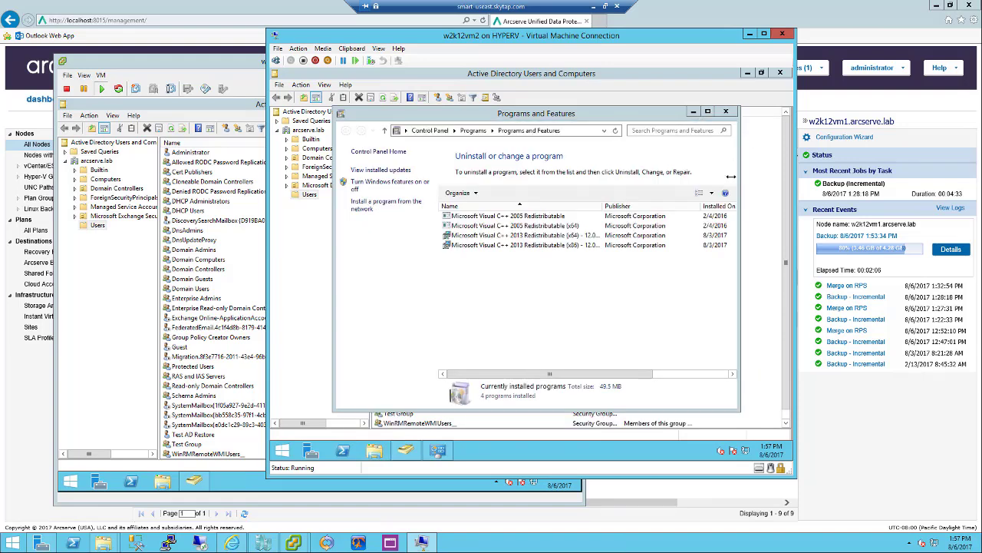
click(728, 108)
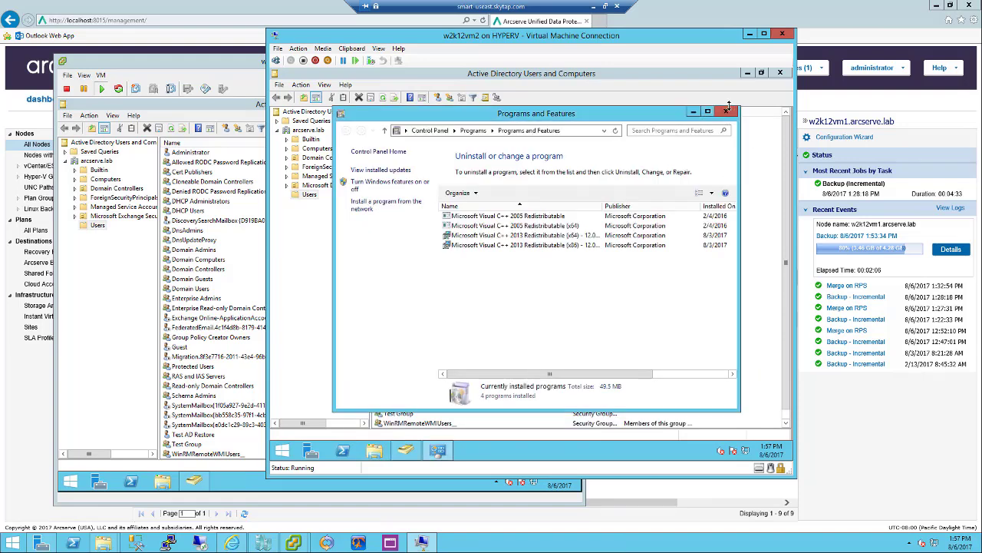
click(729, 113)
On the All Nodes page, review backup status and events for w2k12vm2, then w2k12vm1
click(796, 12)
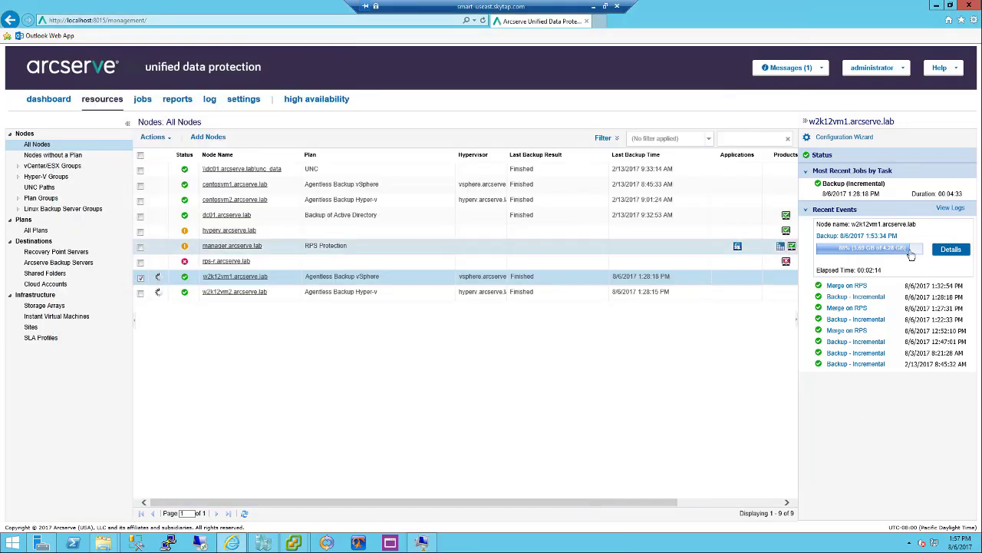
mouse_move(830, 248)
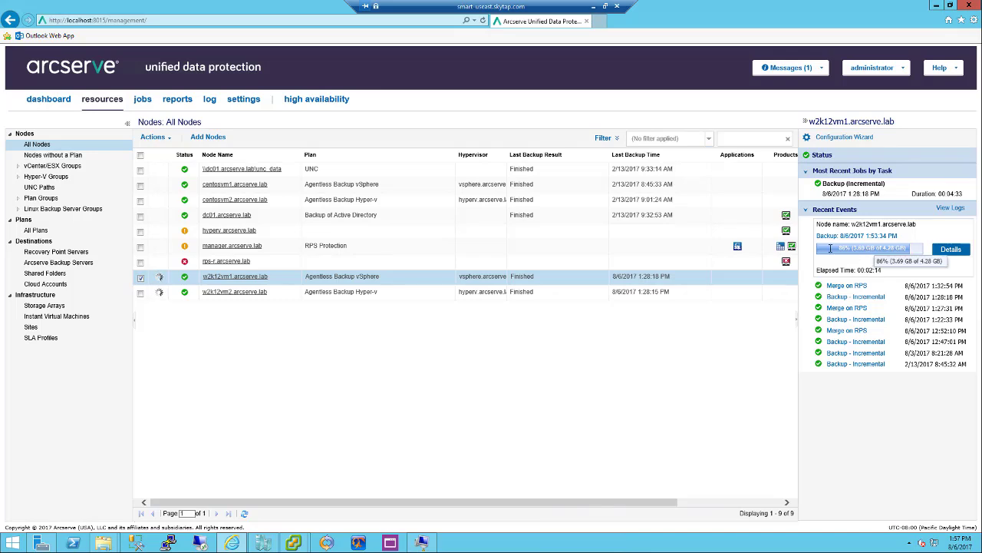
click(300, 297)
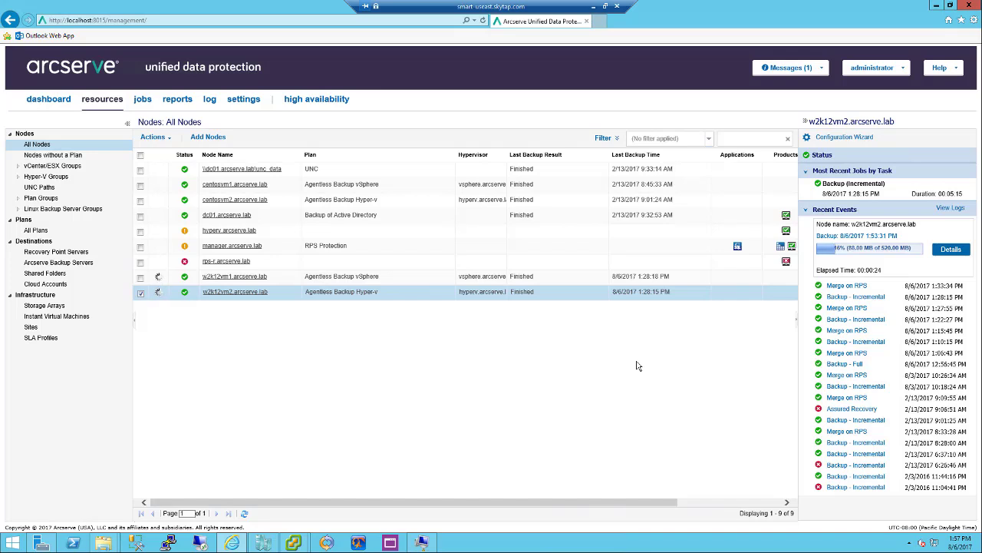
click(376, 281)
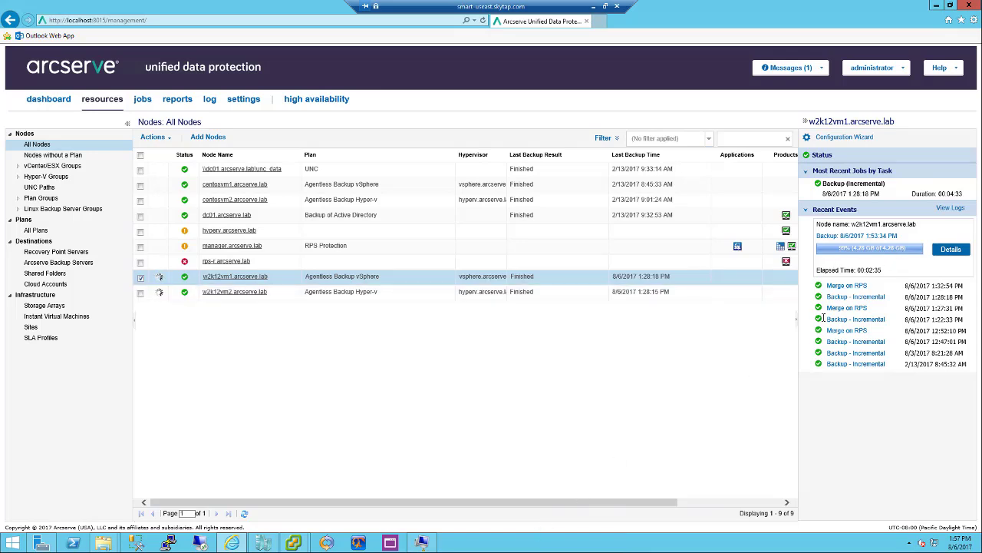
mouse_move(293, 547)
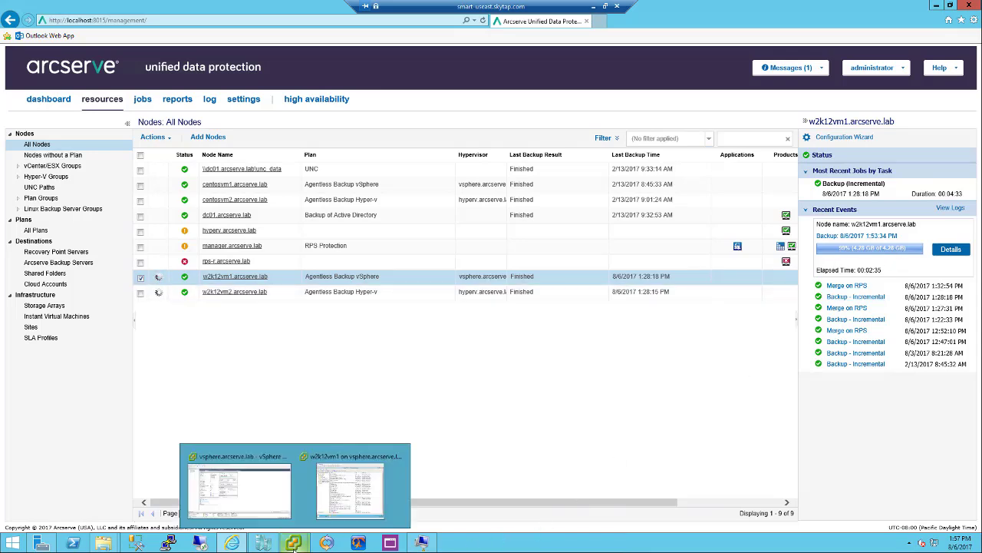
On w2k12vm1, open the Administrator account's properties and delete its Description text
click(334, 508)
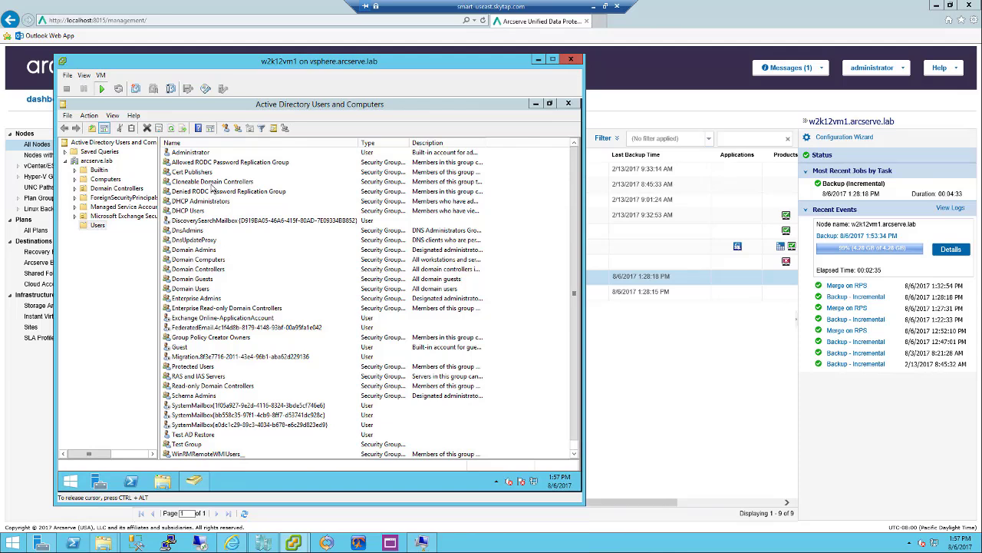
click(213, 191)
click(194, 153)
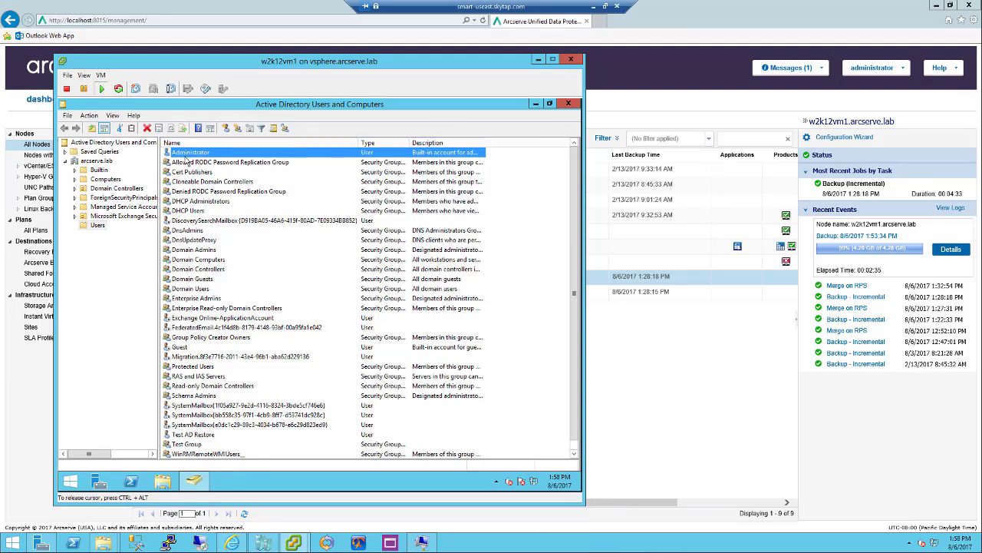
double_click(186, 155)
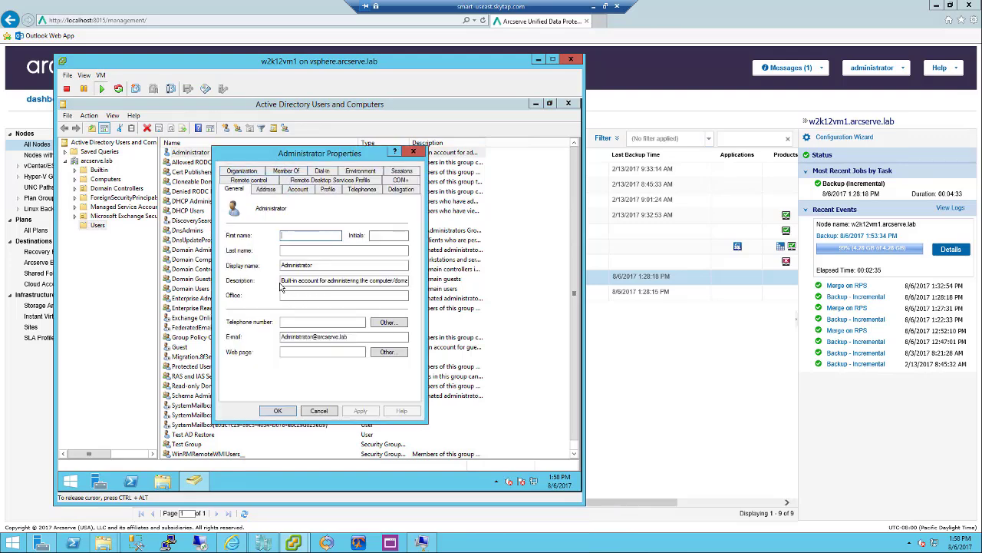
drag(282, 280, 458, 287)
key(BackSpace)
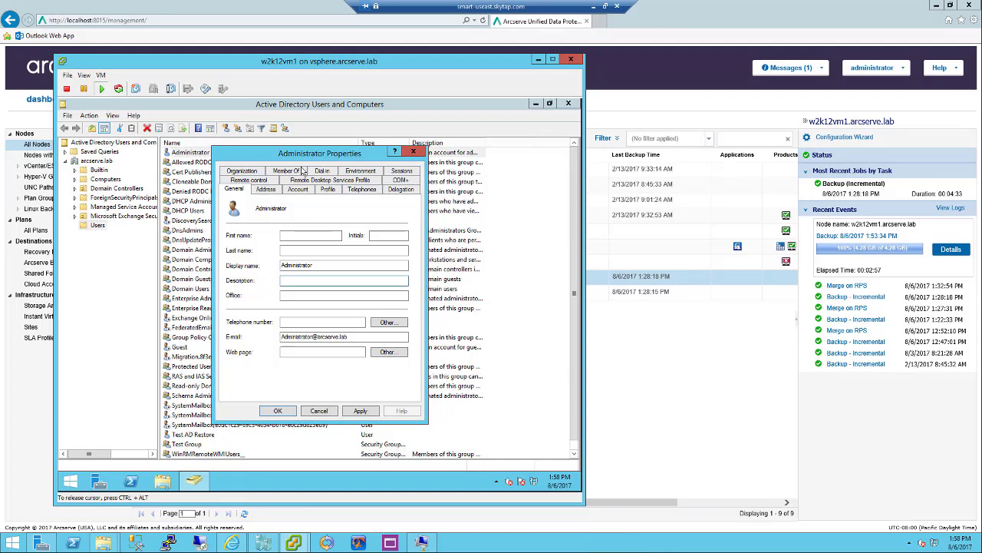
Remove Administrator from Test Group under Member Of, confirm, and apply the changes
click(288, 171)
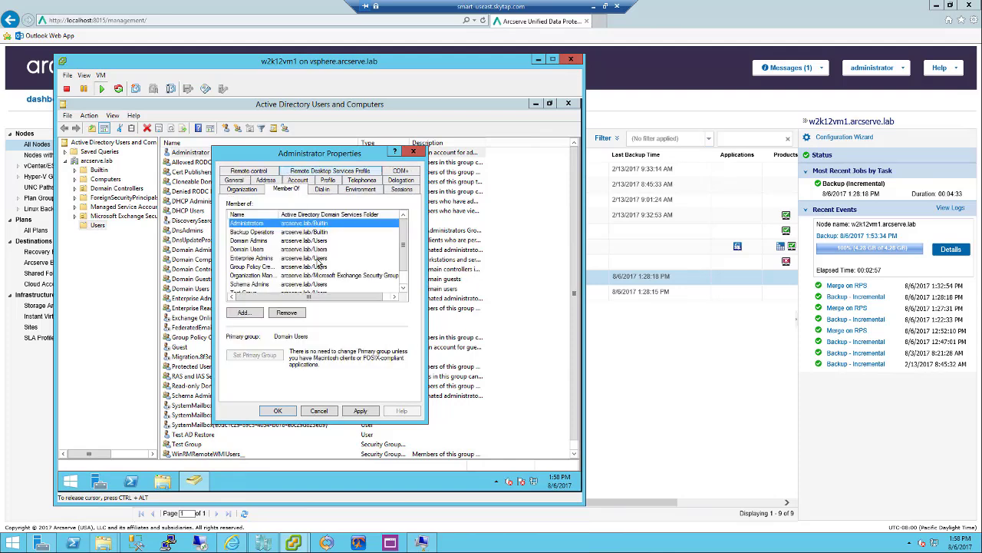
scroll(319, 263, down, 1)
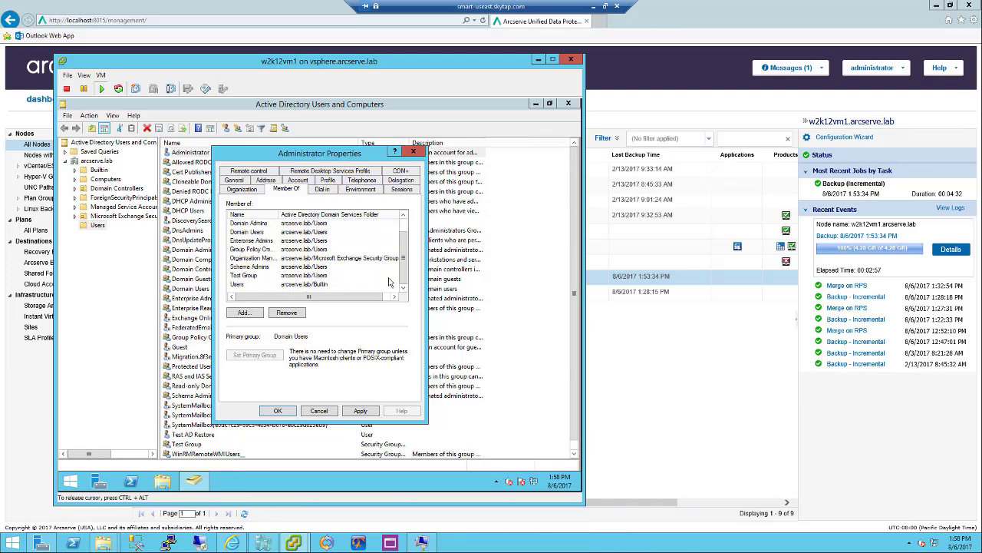
click(255, 277)
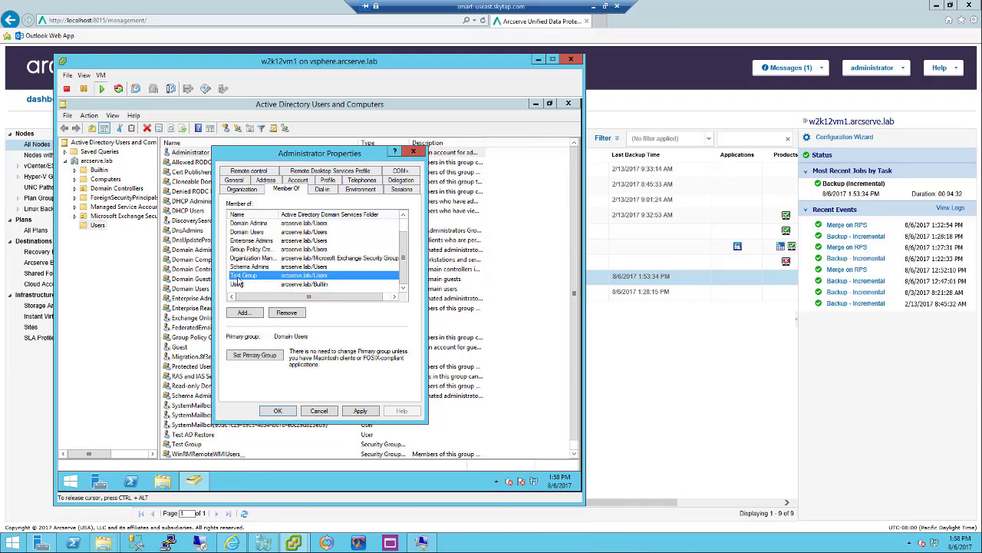
click(288, 315)
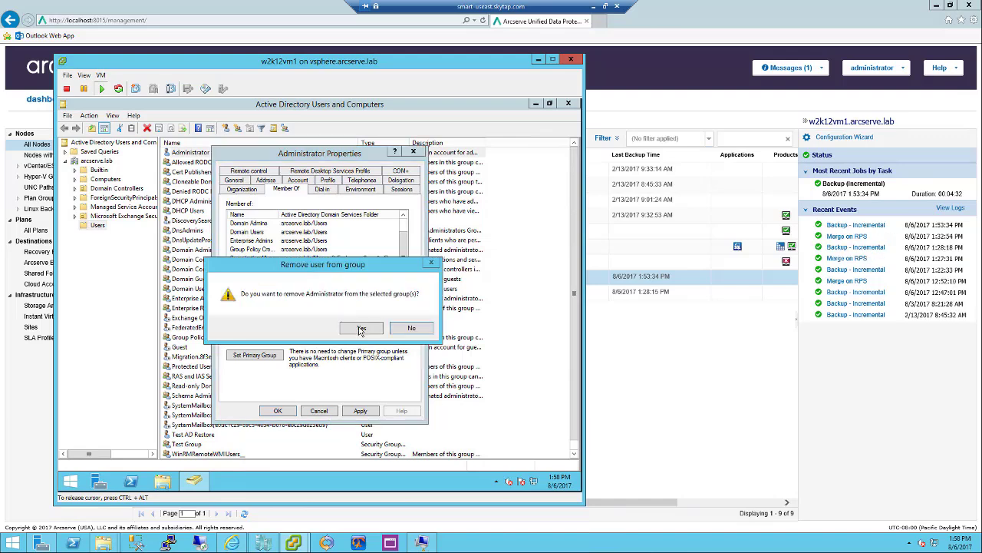
key(Return)
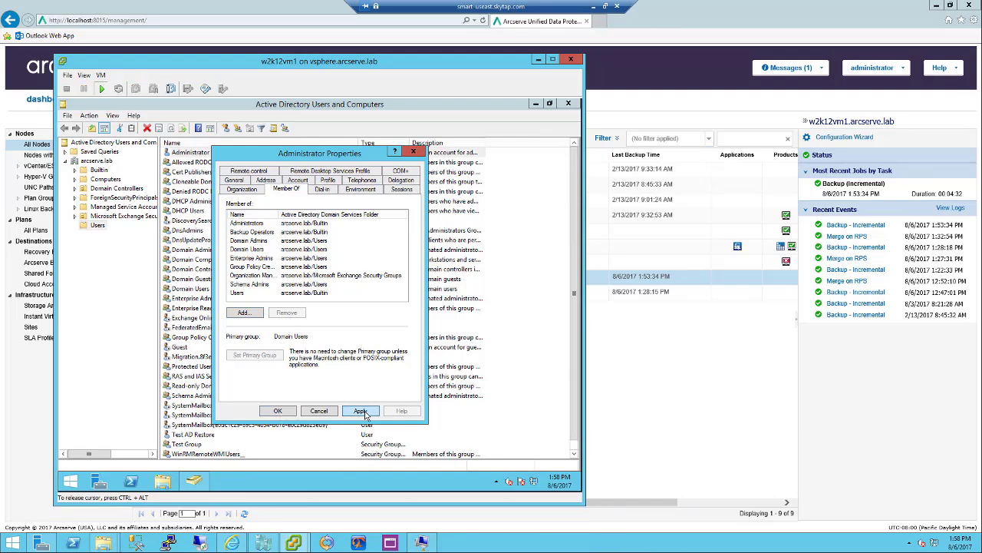
click(365, 413)
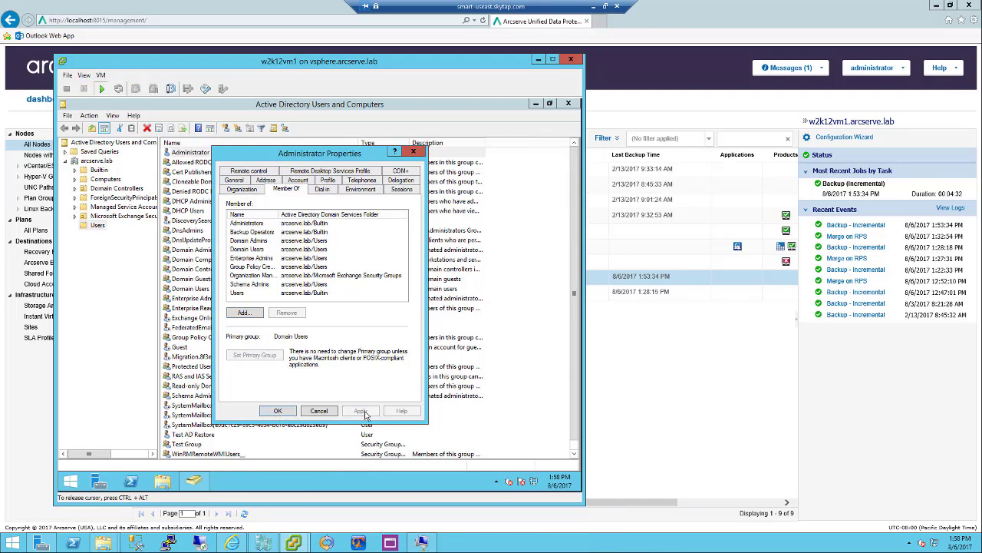
click(278, 411)
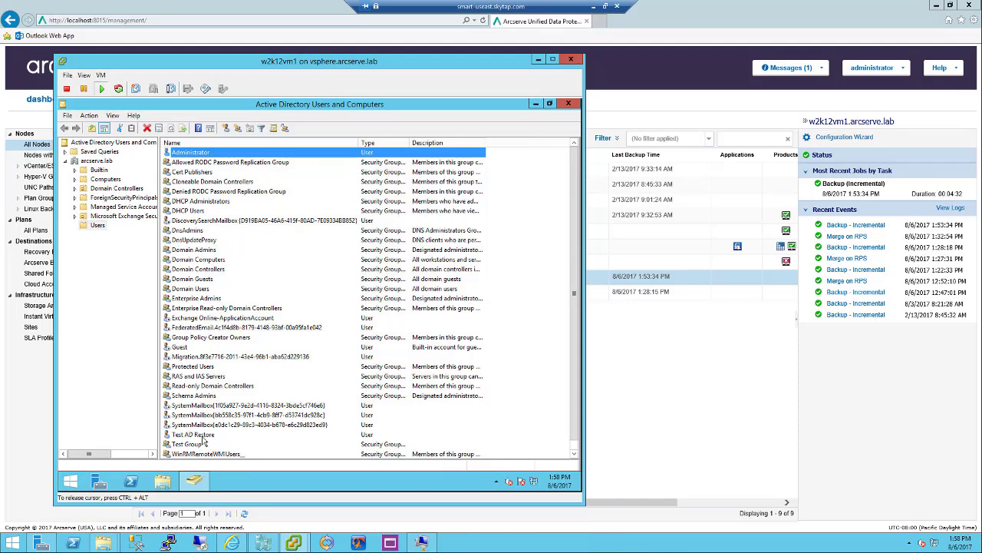
Delete the Test AD Restore user and the Help Desk security group
click(203, 436)
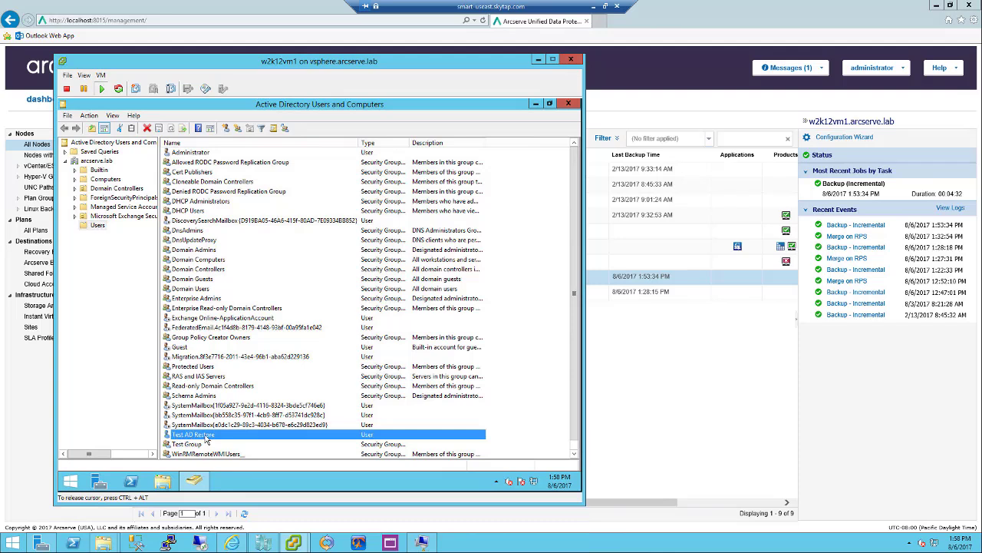
key(Delete)
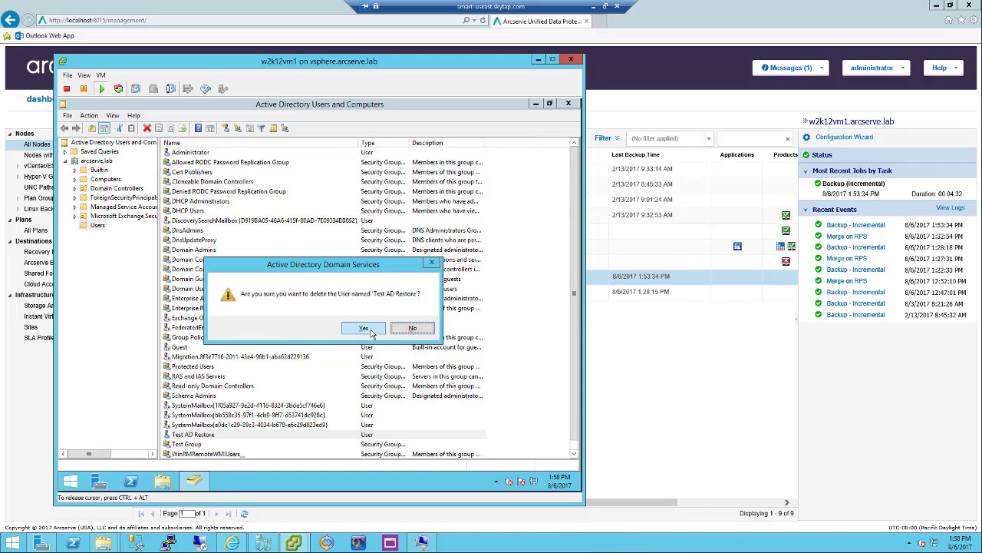
click(364, 329)
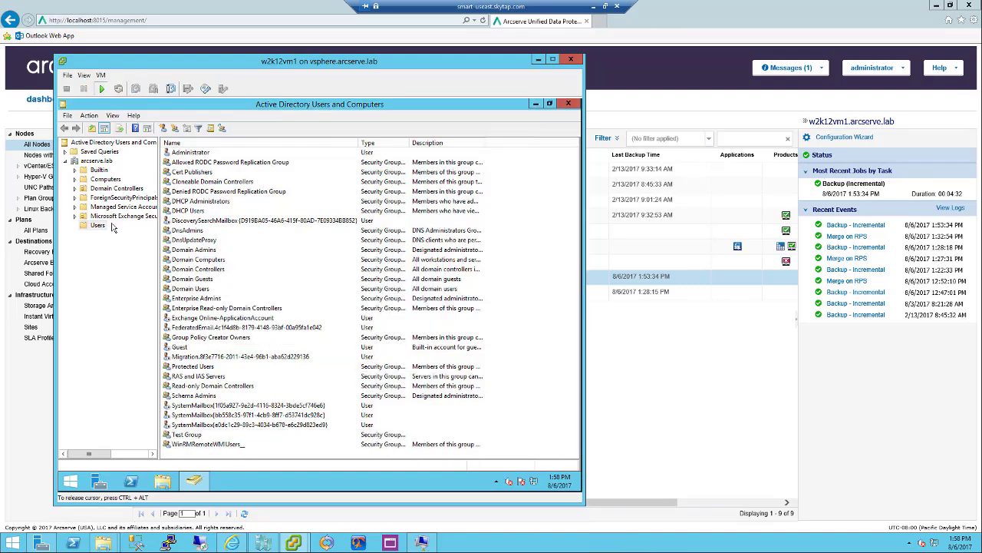
click(117, 218)
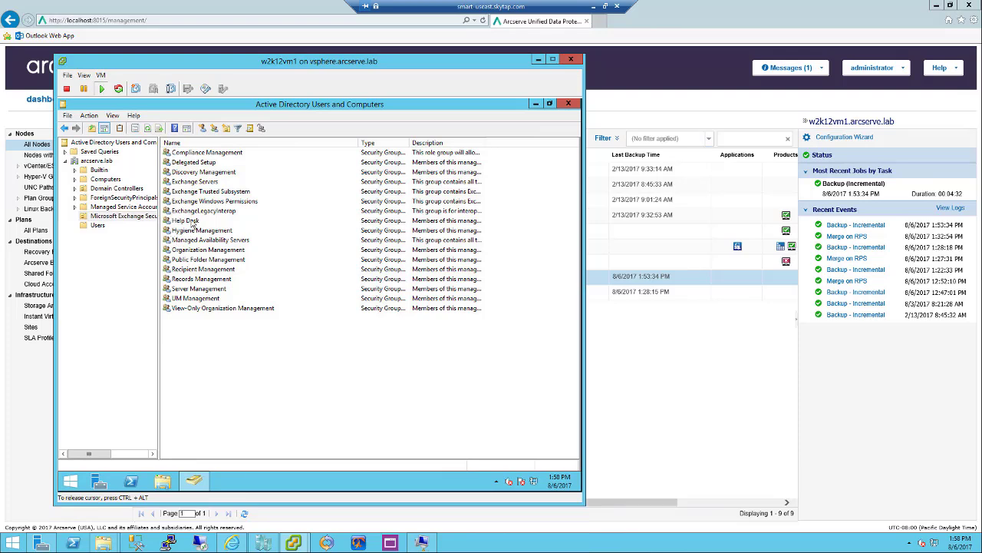
click(188, 221)
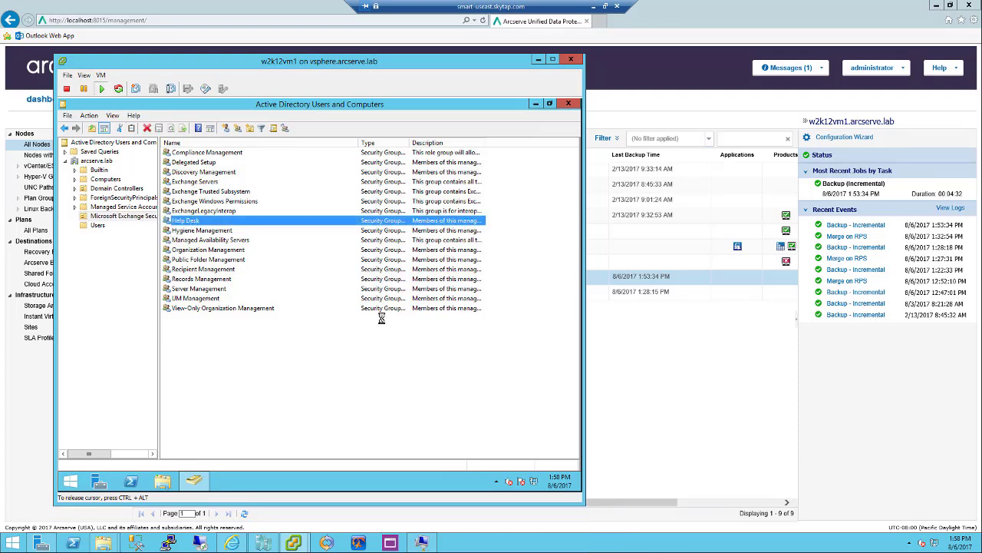
key(Delete)
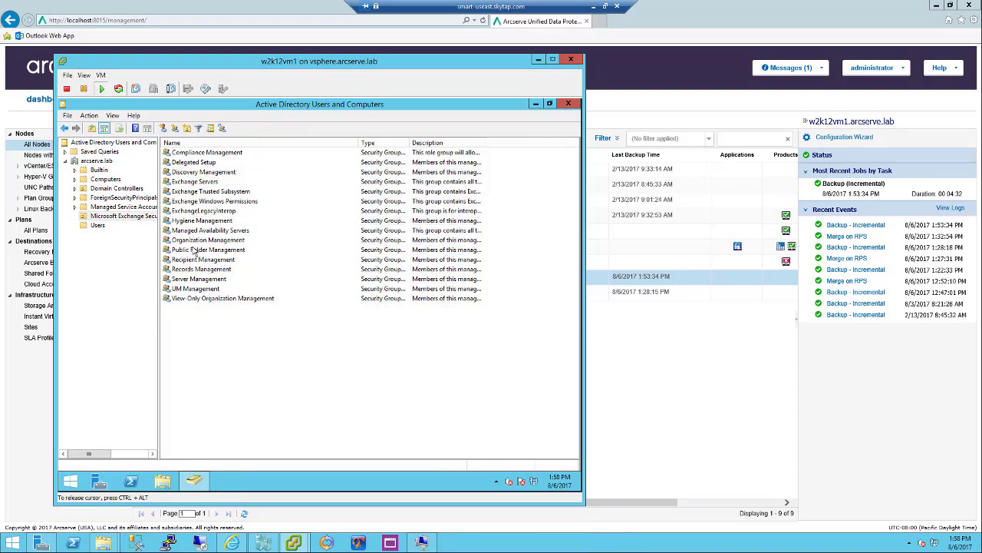
Delete the ESHA-APPLIANCE and W2K12 computer accounts from Computers, then minimize the console
click(108, 180)
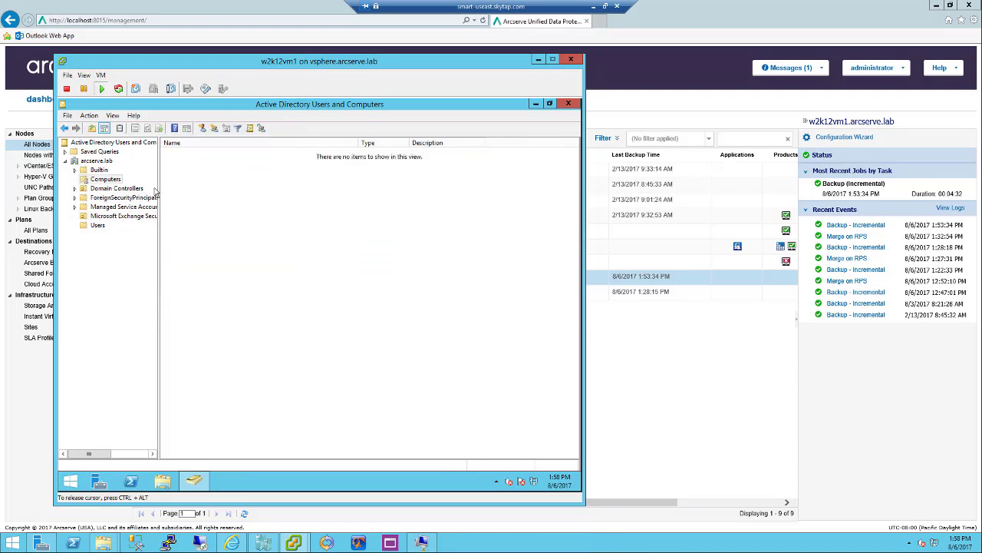
click(195, 153)
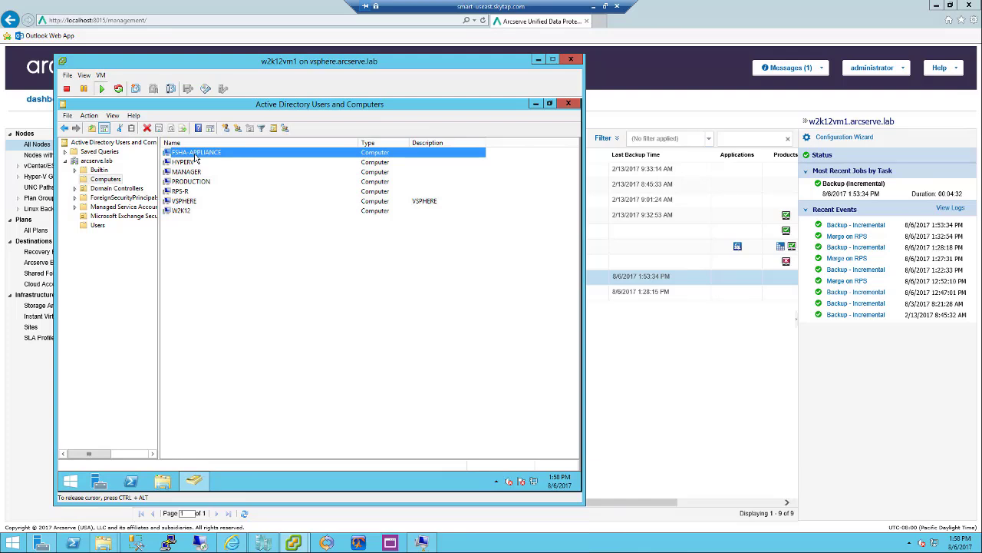
key(Delete)
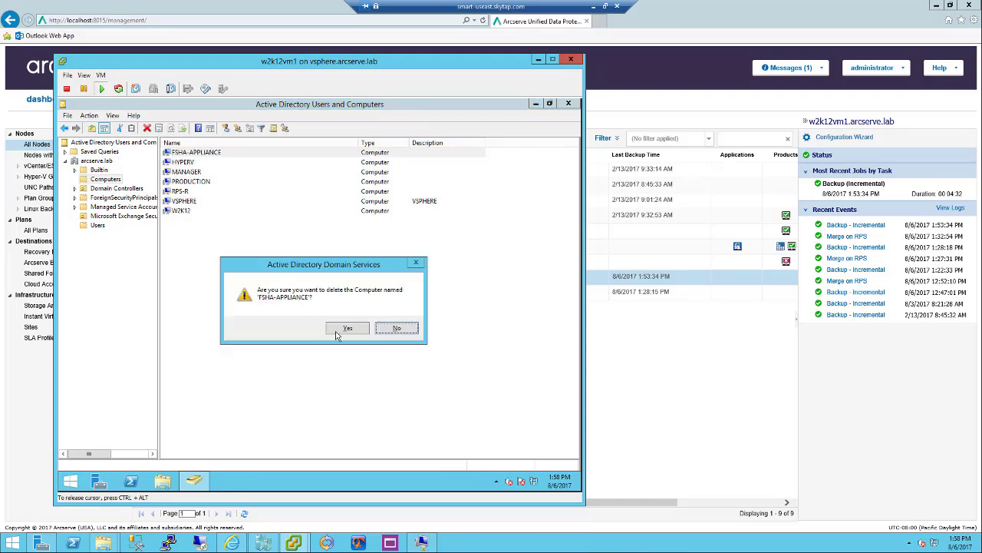
click(315, 334)
click(185, 201)
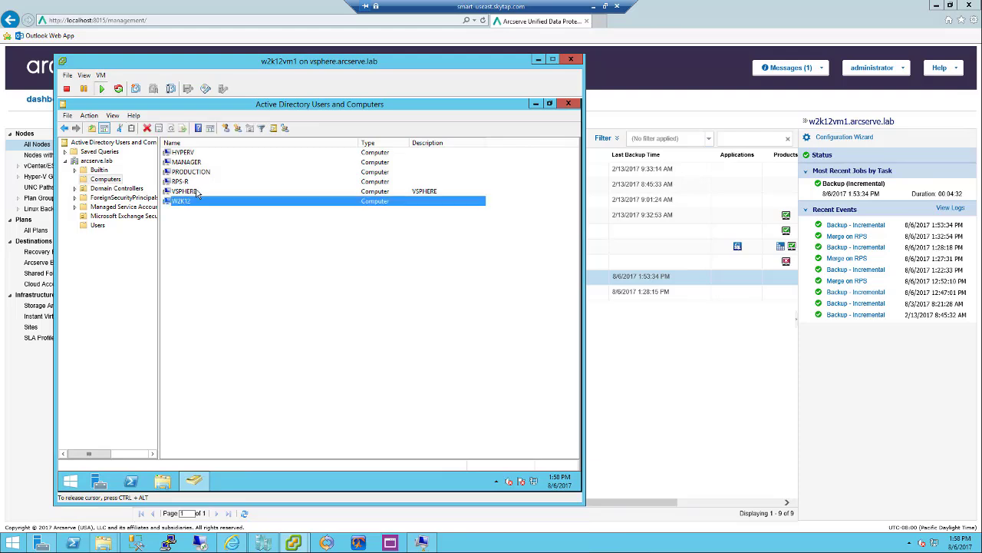
key(Delete)
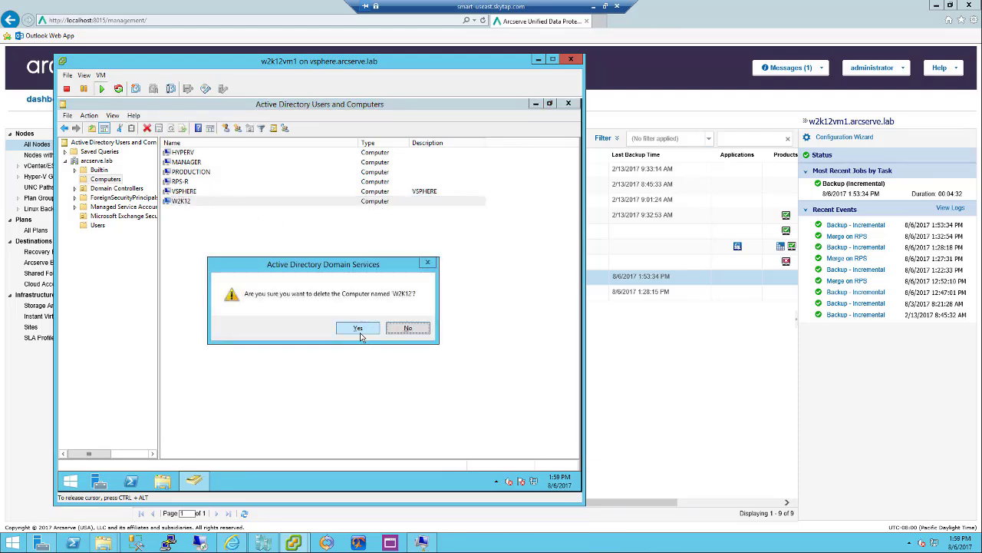
click(357, 328)
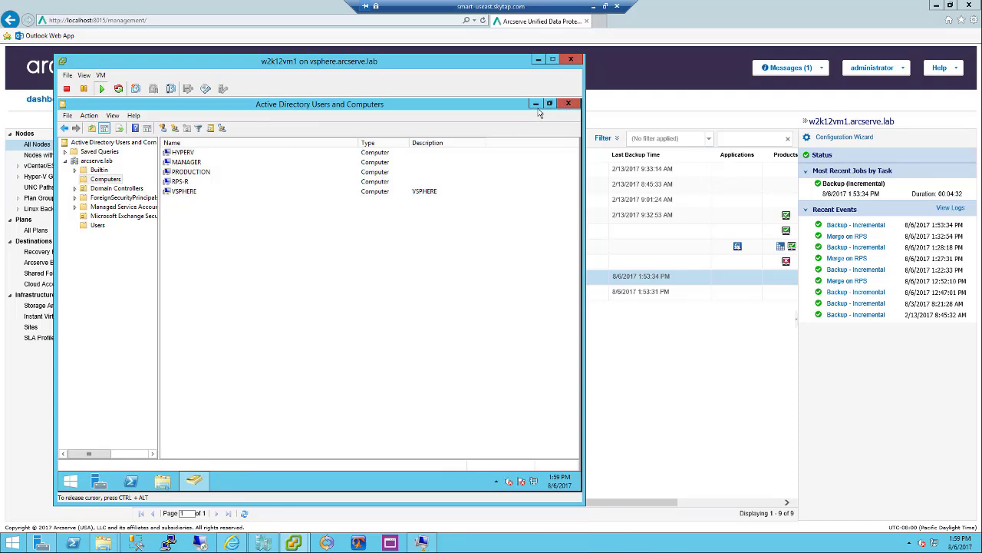
click(535, 103)
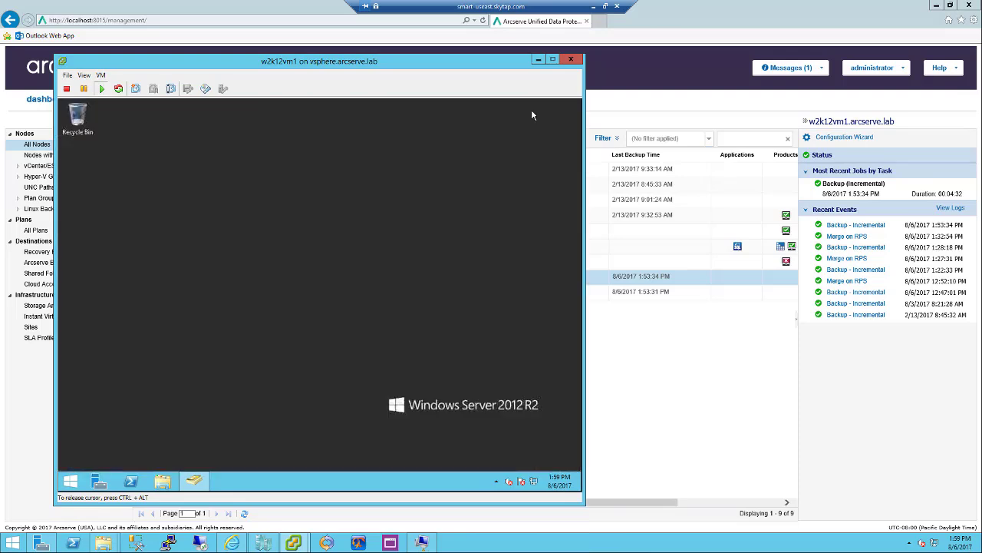
Minimize the w2k12vm1 console window to reveal the Arcserve All Nodes list
click(638, 110)
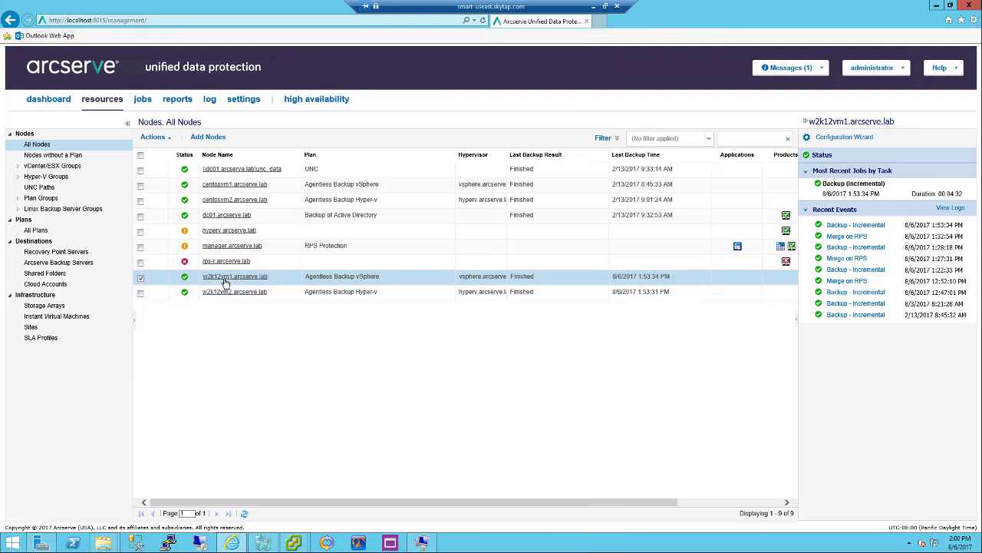
Launch the UDP Agent for w2k12vm1, maximize it, and select the manager.arcserve.lab host in the address
click(225, 277)
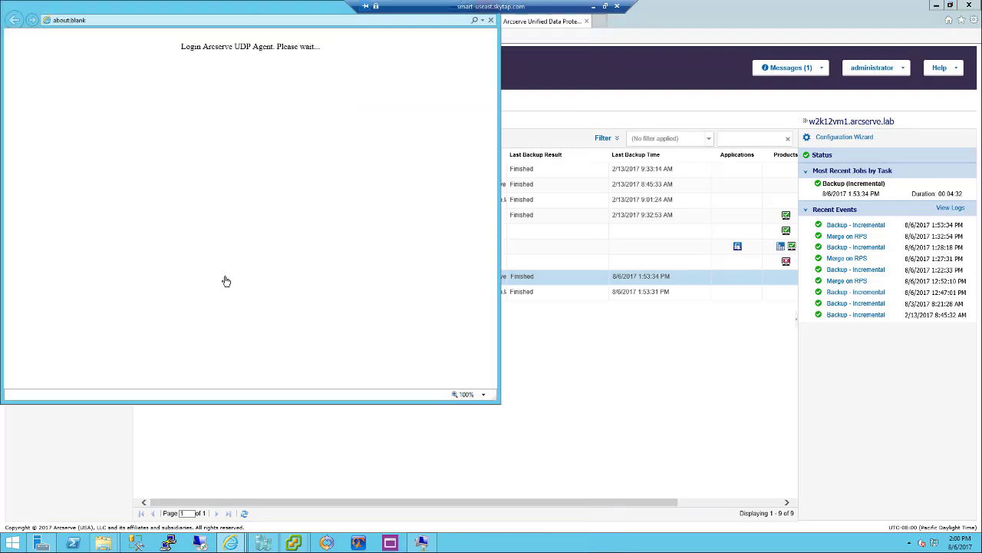
double_click(296, 17)
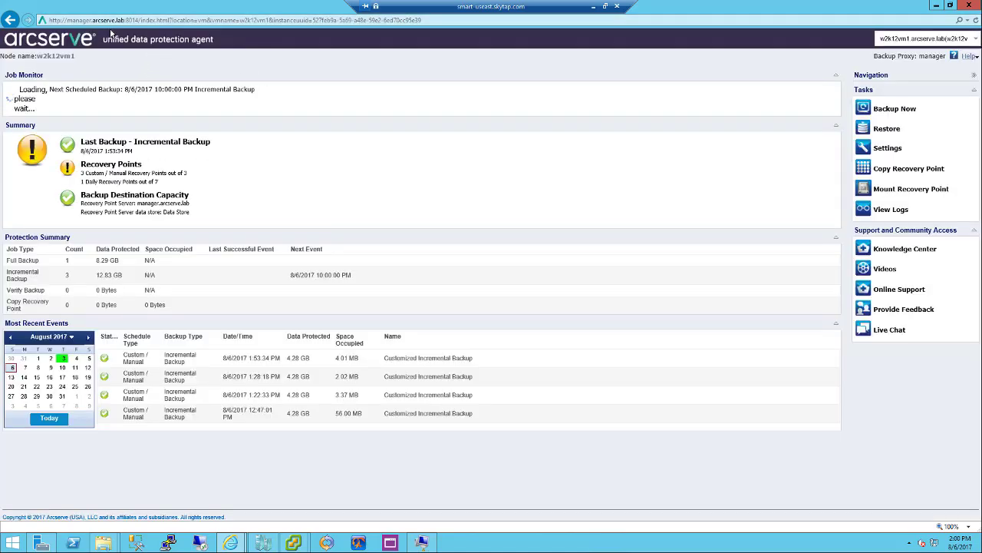
click(80, 21)
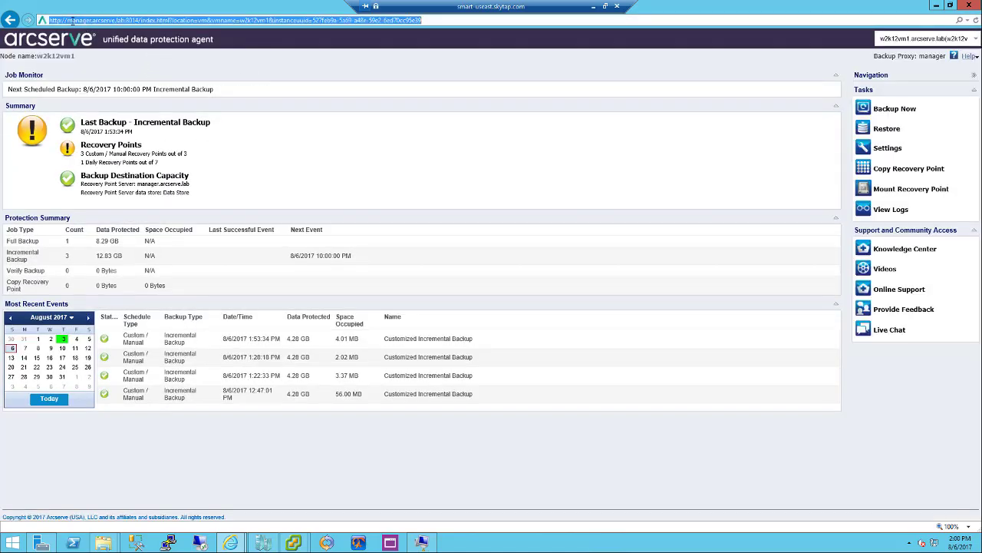
click(67, 21)
drag(67, 21, 122, 21)
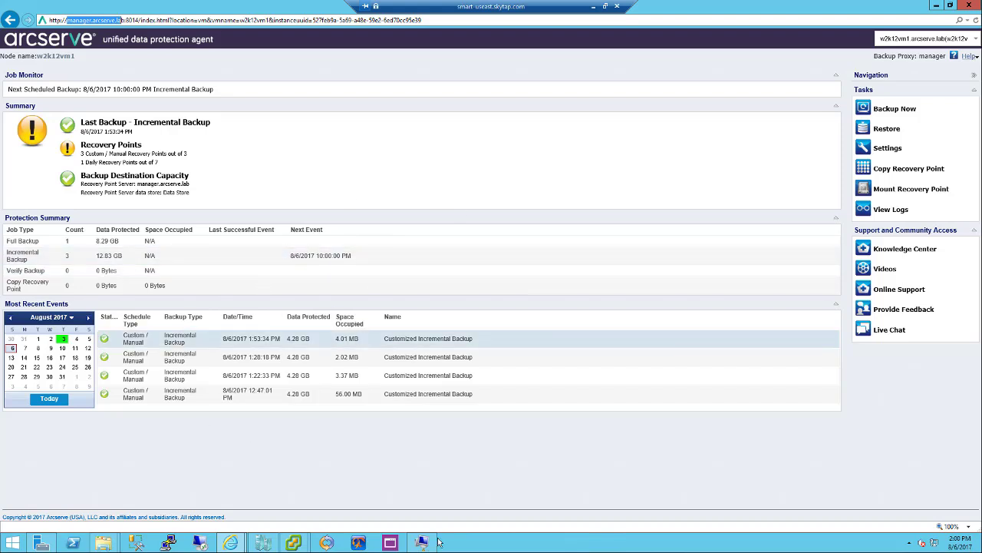
On the w2k12vm1 console, open Programs and Features from the Start menu, then This PC
click(296, 545)
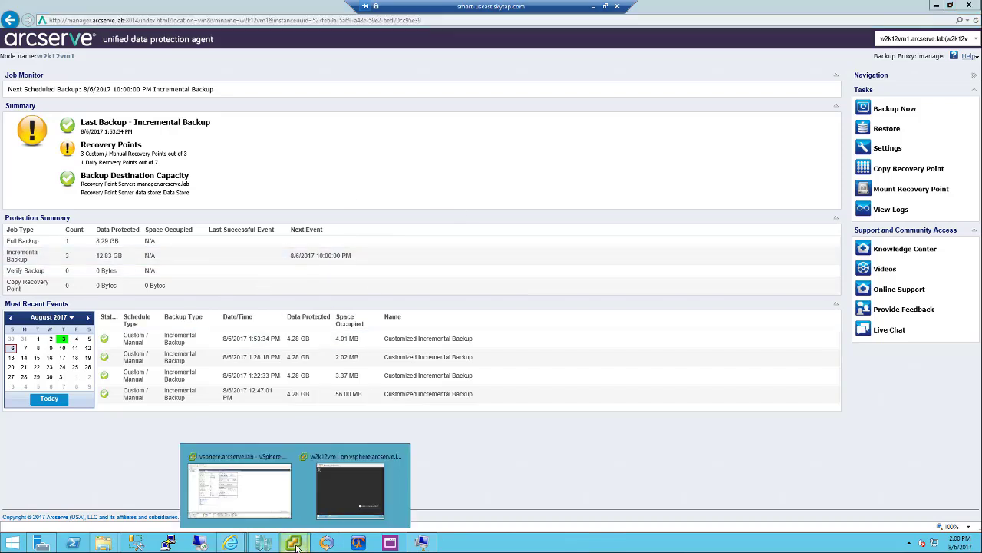
click(346, 500)
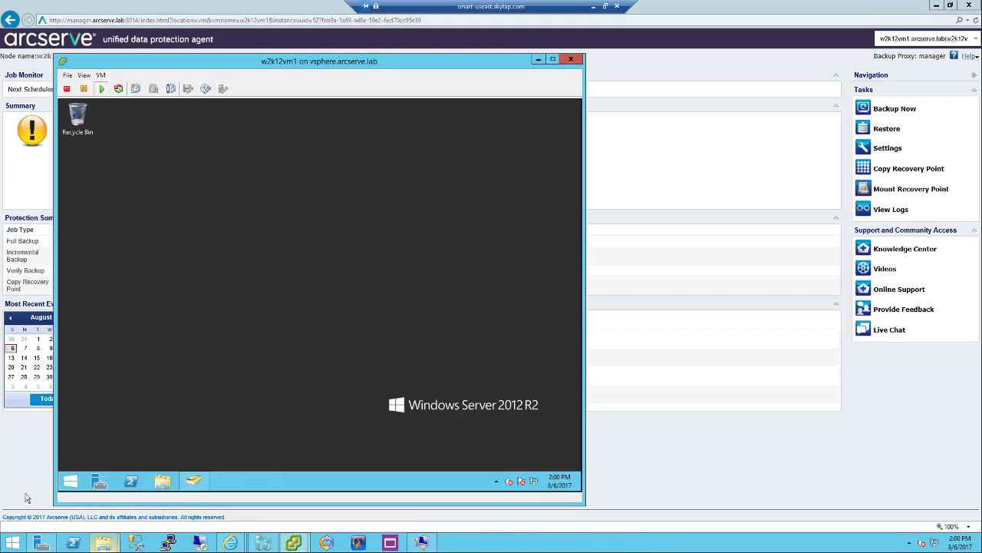
right_click(70, 481)
click(107, 290)
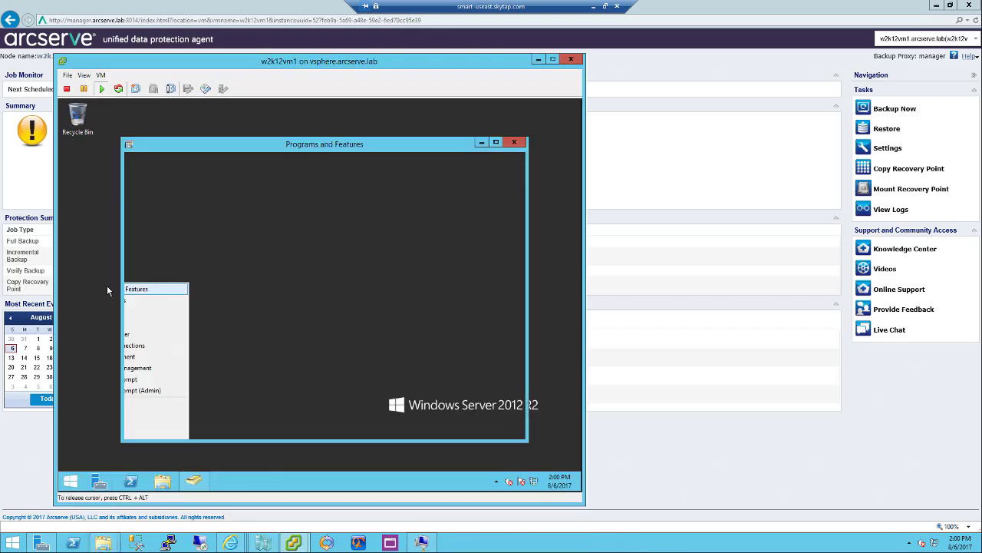
click(162, 481)
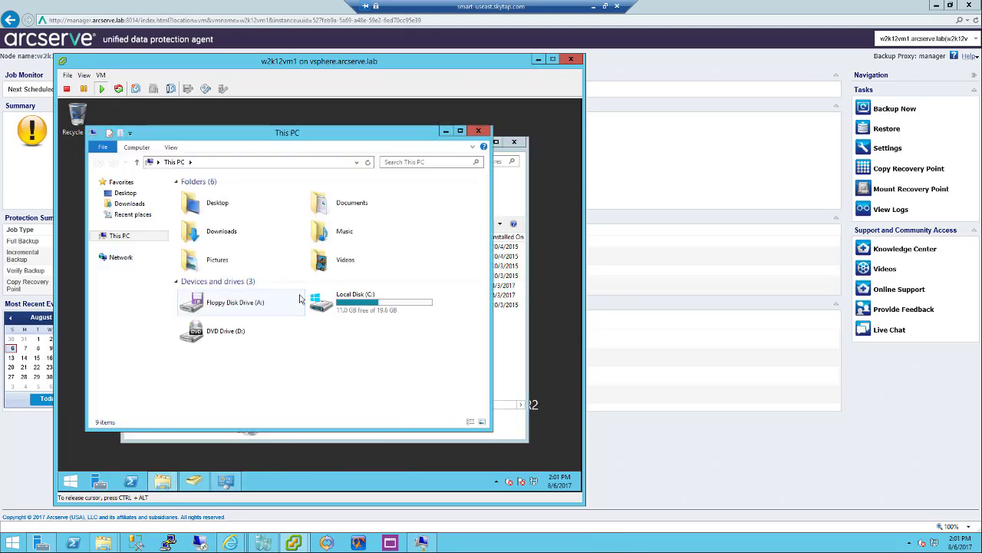
Look inside Program Files and Program Files (x86) on the VM's Local Disk (C:)
double_click(331, 300)
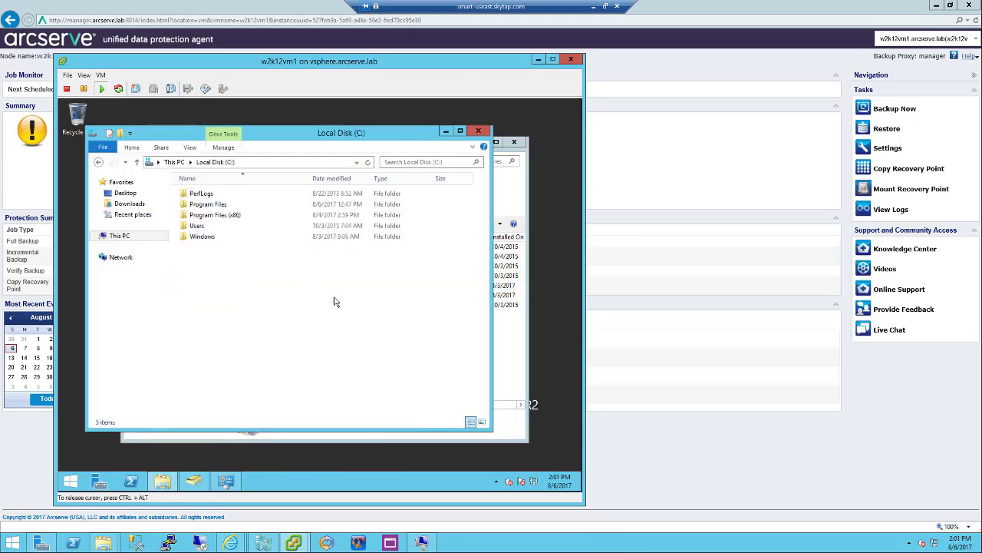
double_click(218, 204)
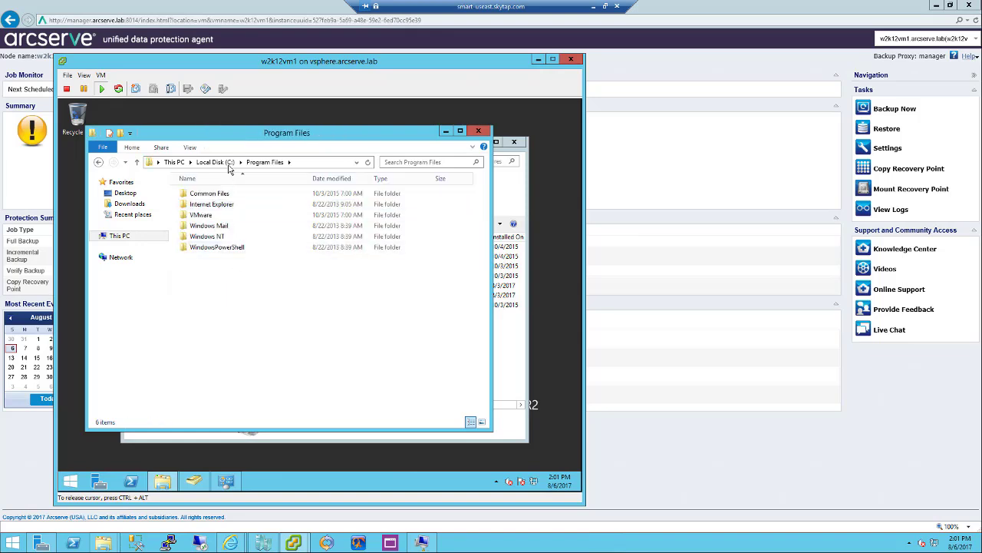
click(227, 162)
double_click(225, 216)
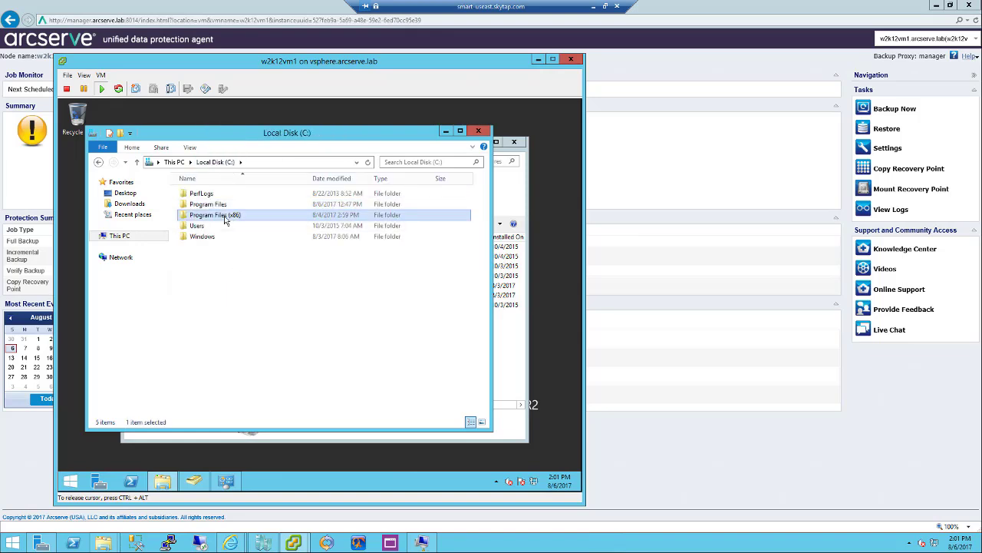
Close the VM's file browser and Programs and Features, returning to the Arcserve UDP Agent dashboard
click(477, 131)
click(515, 144)
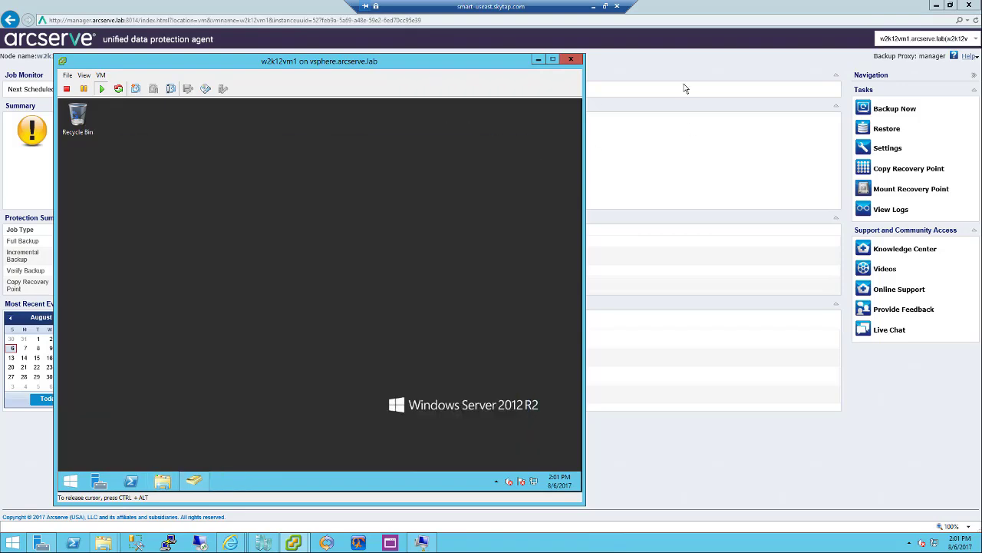
click(673, 83)
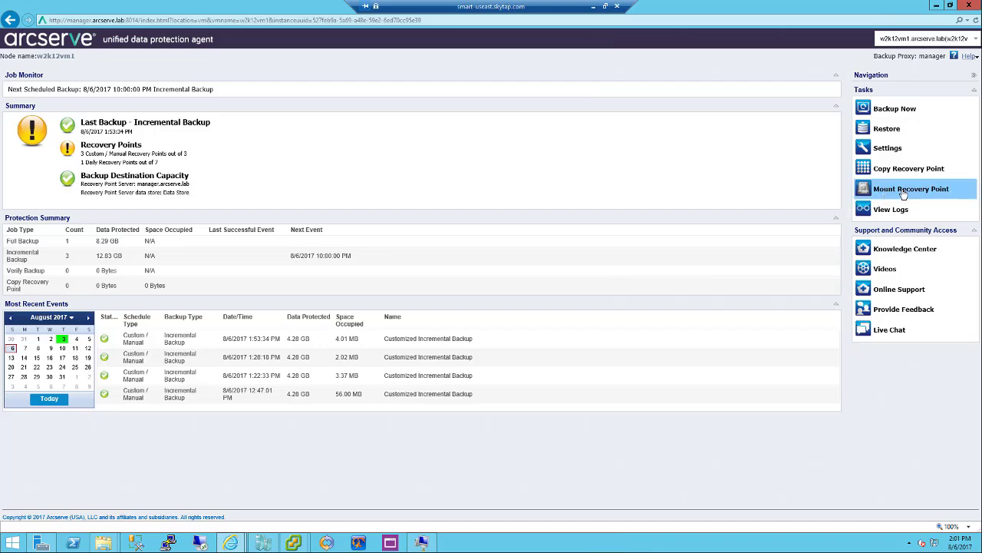
Start Mount Recovery Point and choose Mount for C: of the 1:53:34 PM recovery point
click(903, 194)
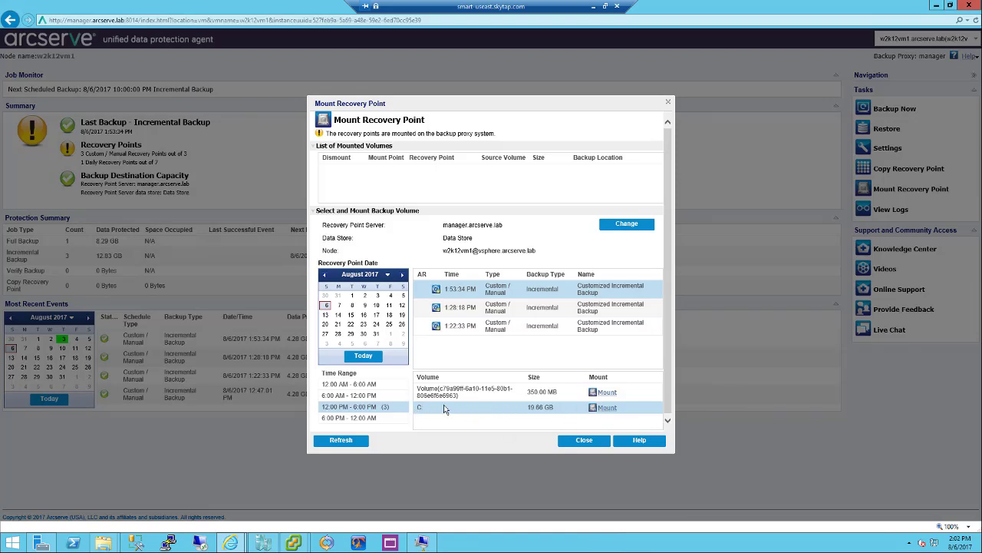
click(606, 407)
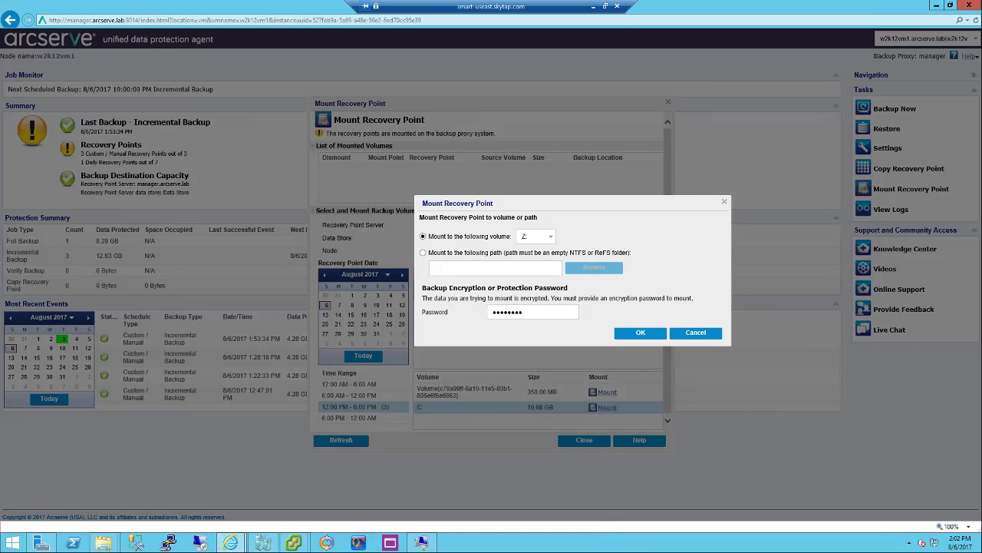
Check the VM's drives in This PC, then put the window away
mouse_move(107, 546)
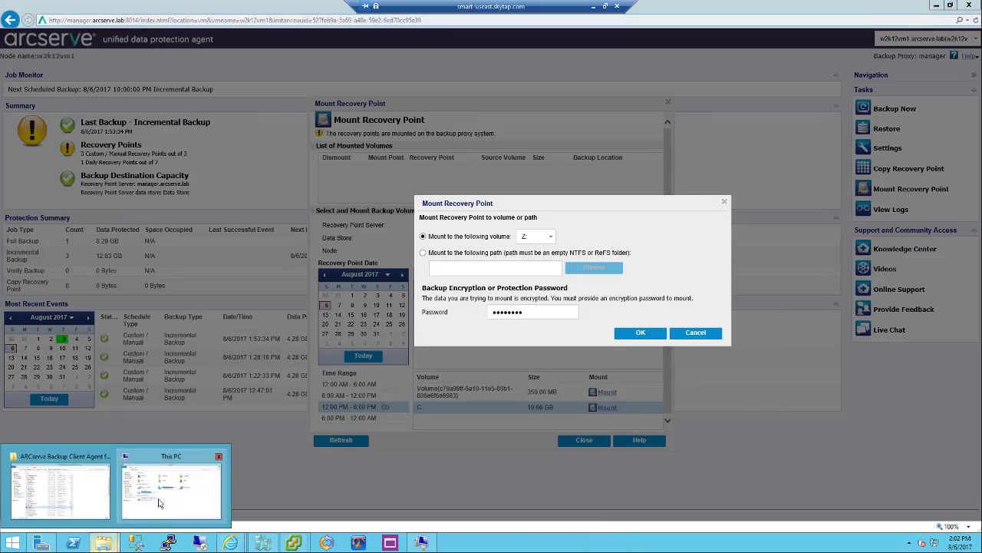
click(161, 502)
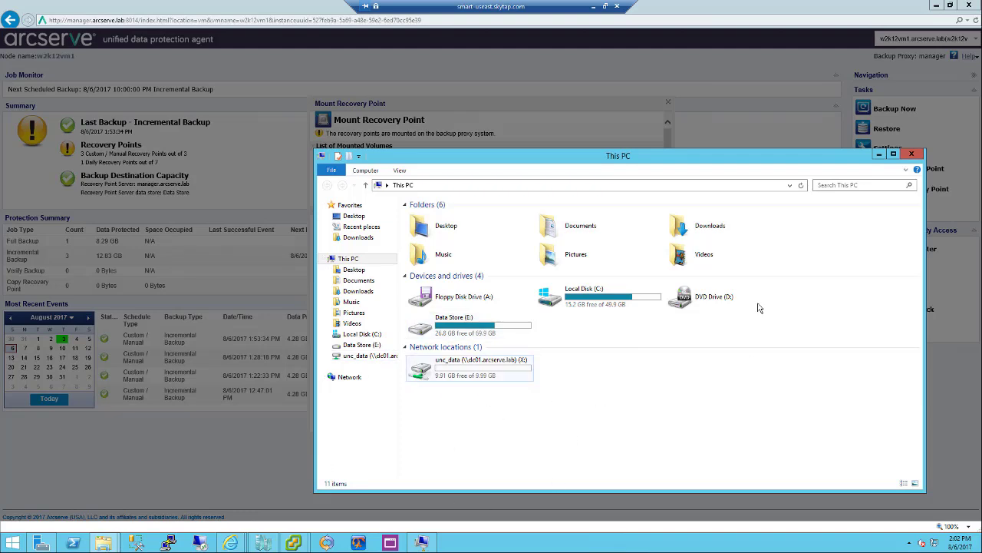
click(527, 129)
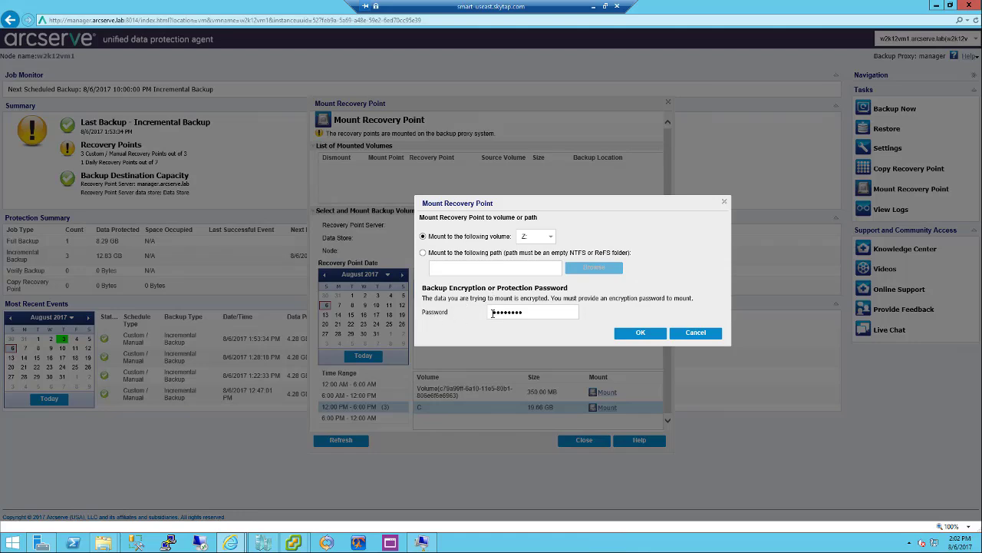
Re-enter the encryption password and confirm mounting the C: volume as drive Z:
double_click(541, 314)
text(••)
click(638, 334)
click(638, 335)
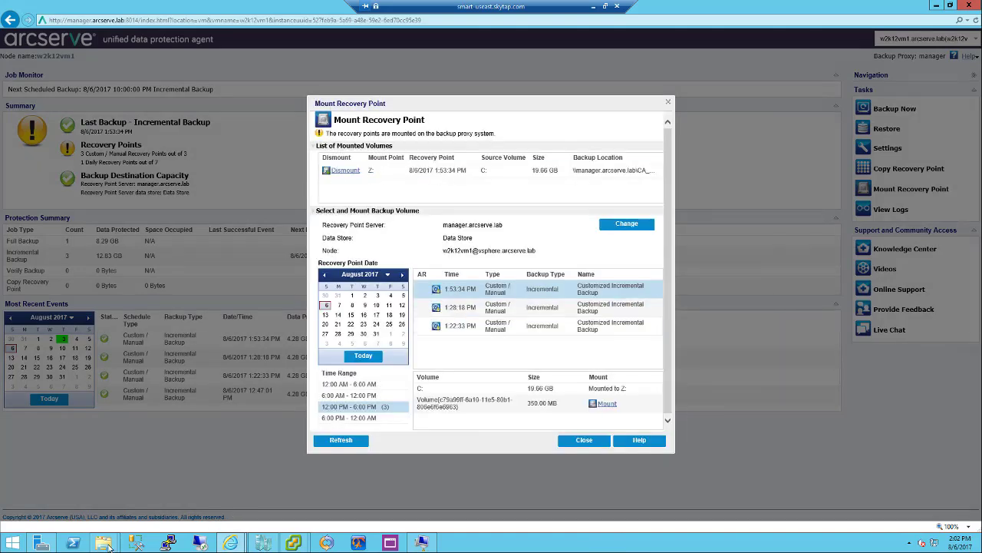
In This PC, navigate into Z:\Windows\NTDS on the mounted drive
mouse_move(108, 546)
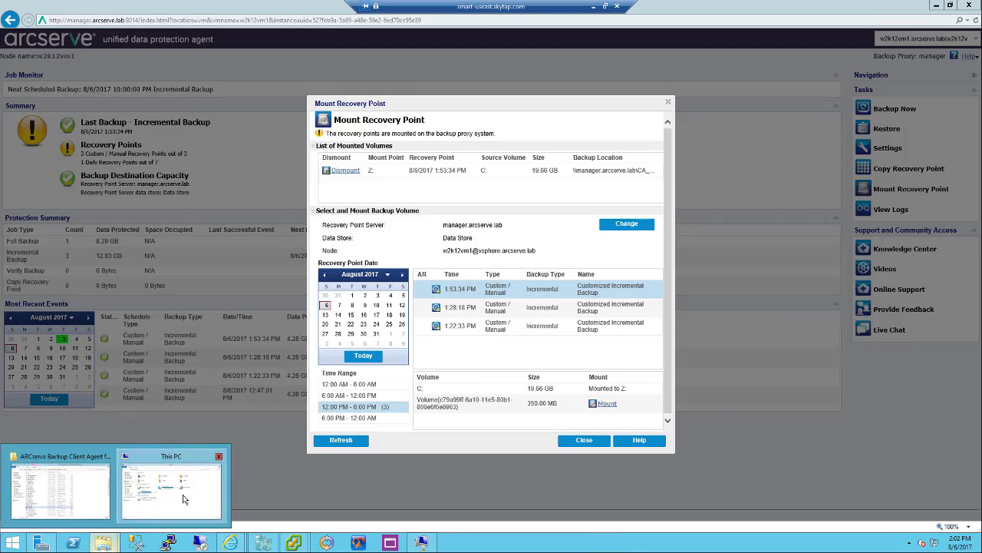
click(184, 500)
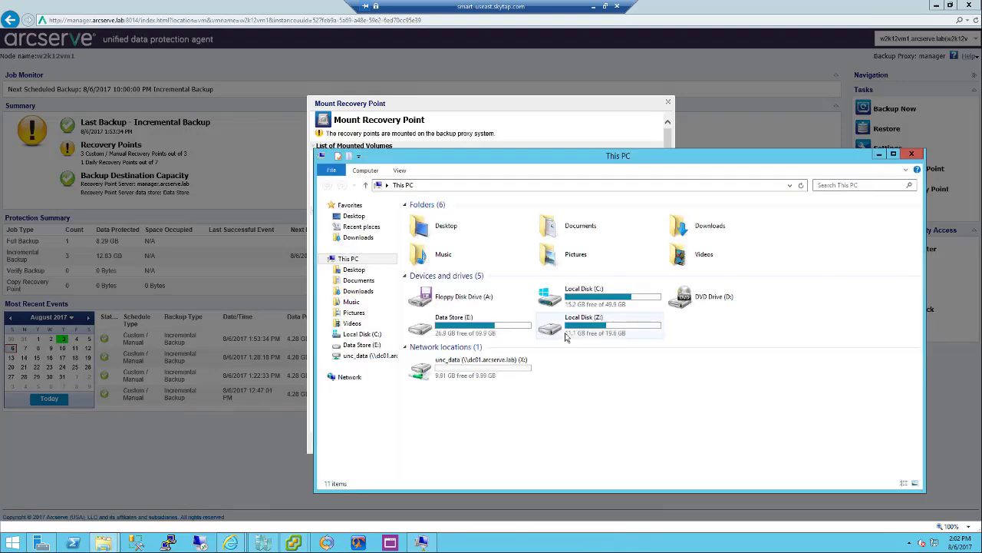
double_click(610, 340)
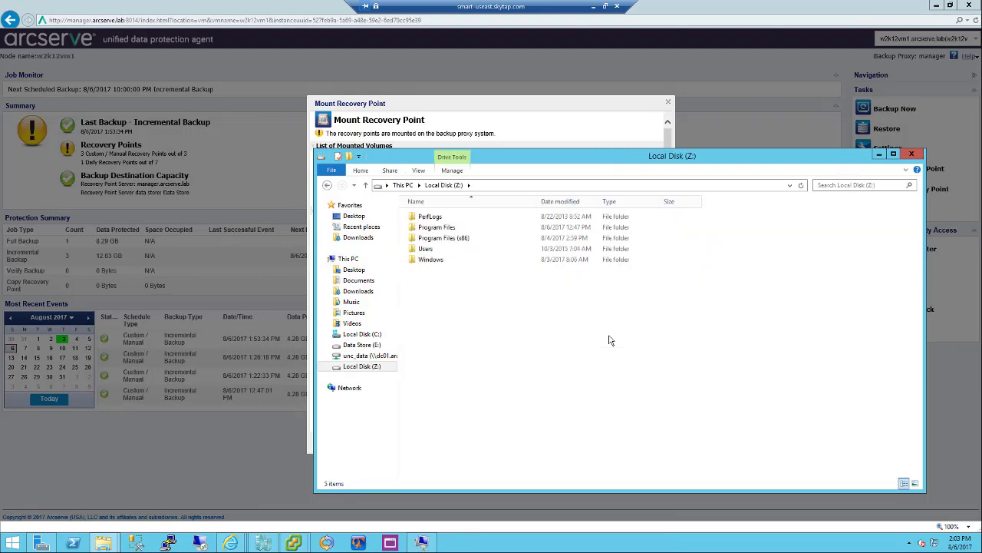
double_click(432, 261)
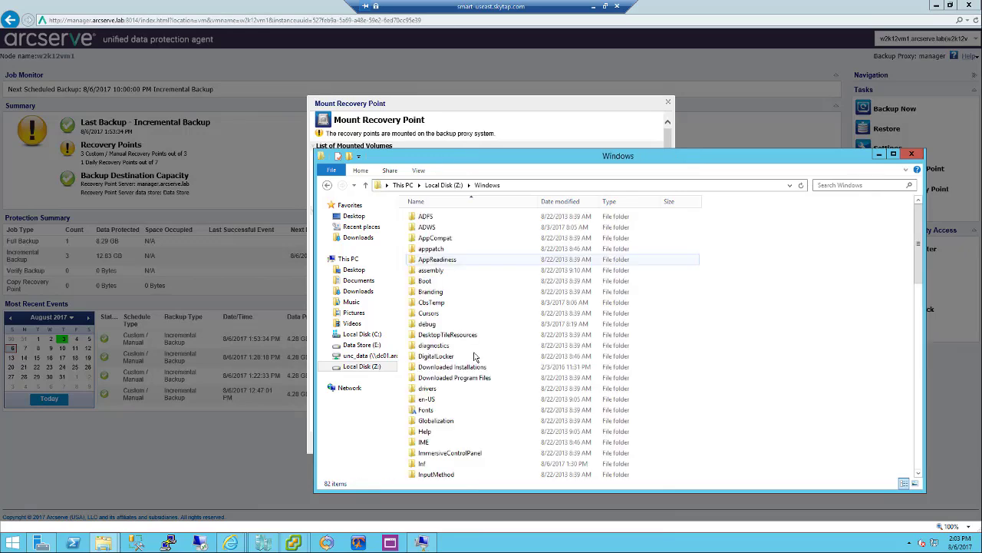
scroll(437, 449, down, 5)
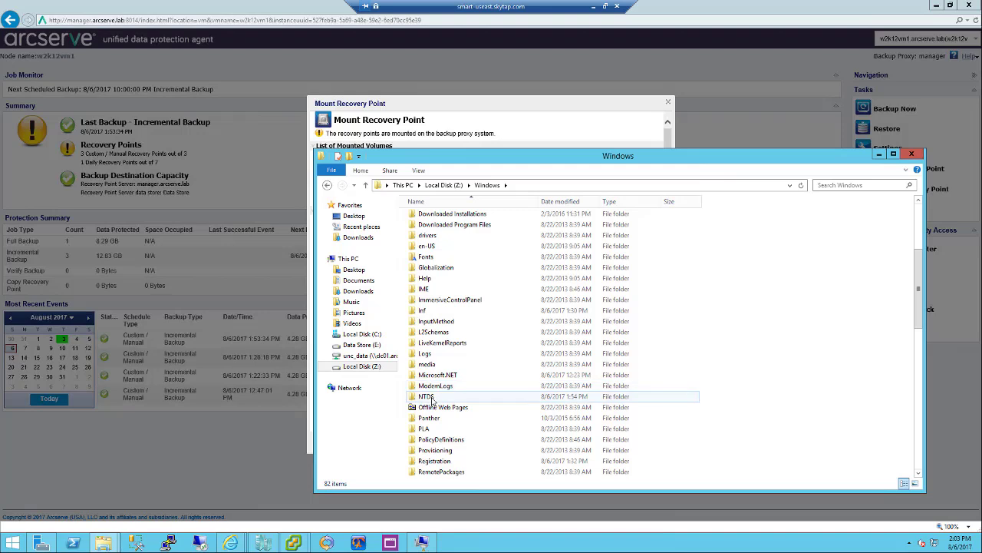
double_click(428, 396)
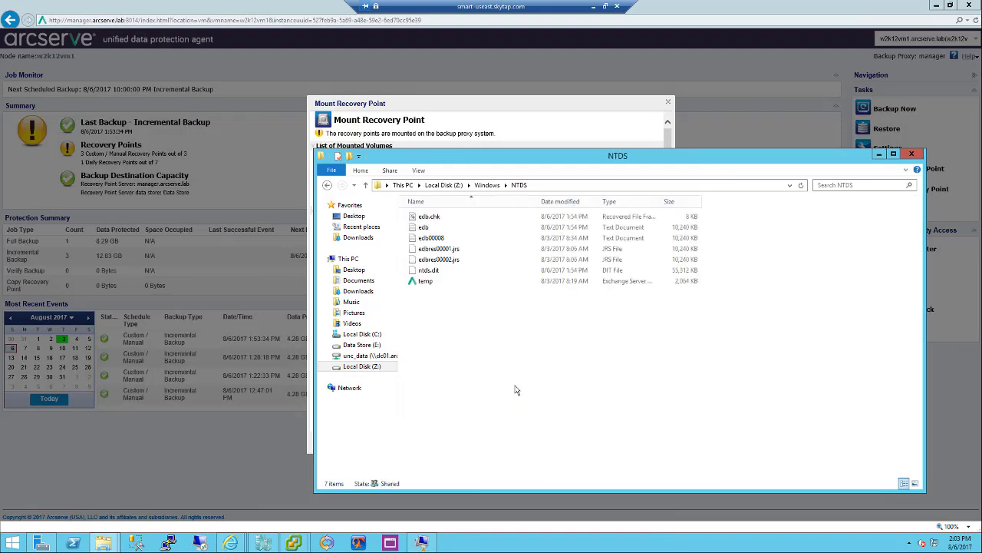
Select ntds.dit, then return to the root of Z:
click(435, 272)
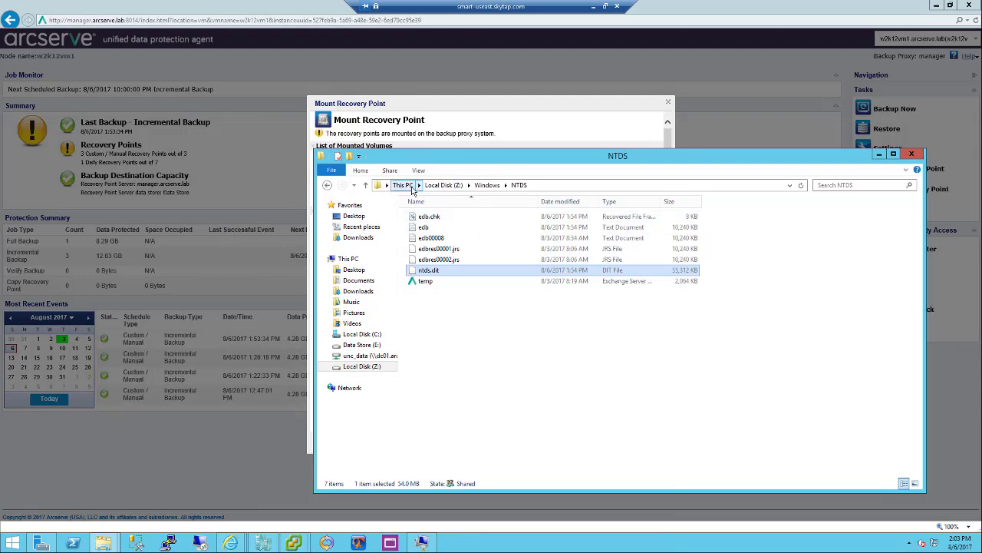
click(445, 187)
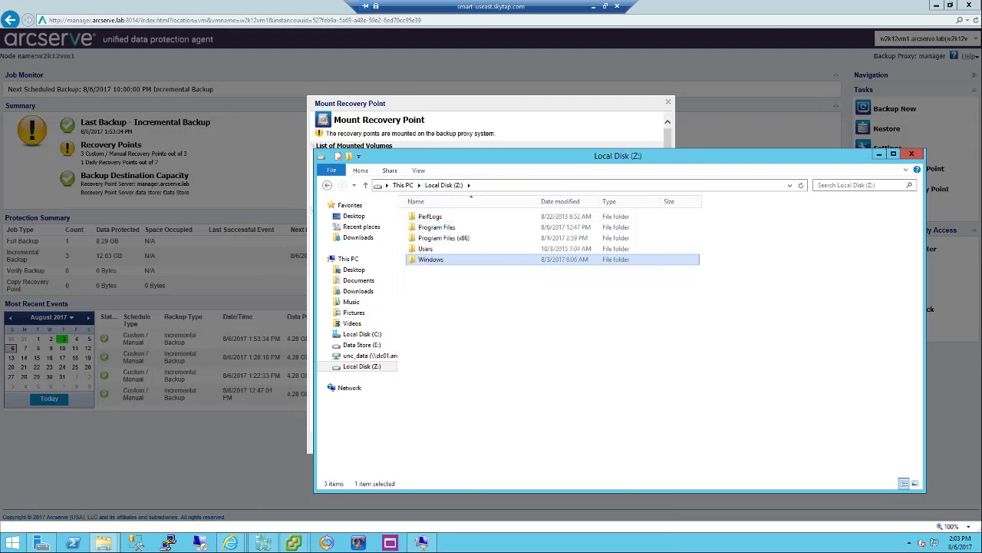
mouse_move(981, 550)
Show the desktop, then bring the ARCserve Backup Client Agent folder window forward
click(981, 549)
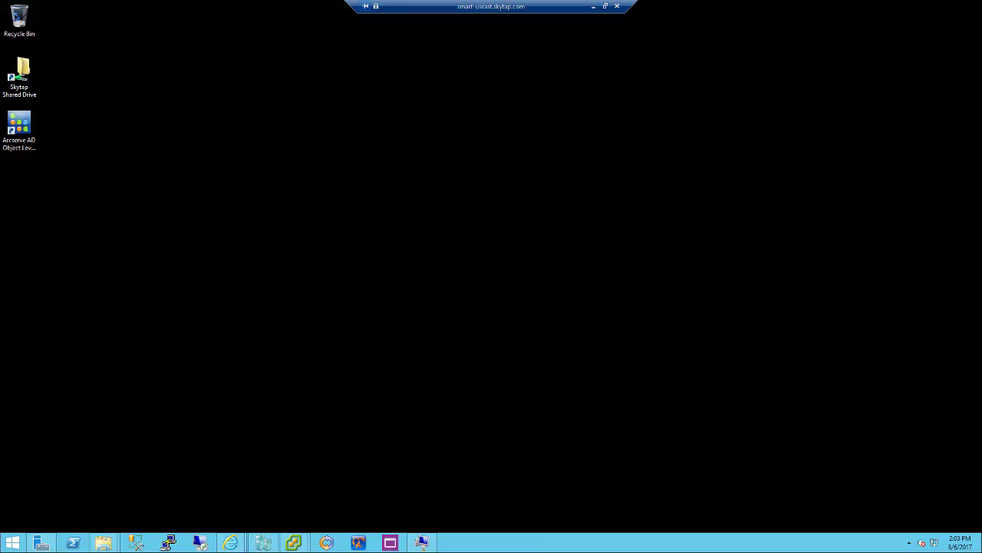
click(20, 128)
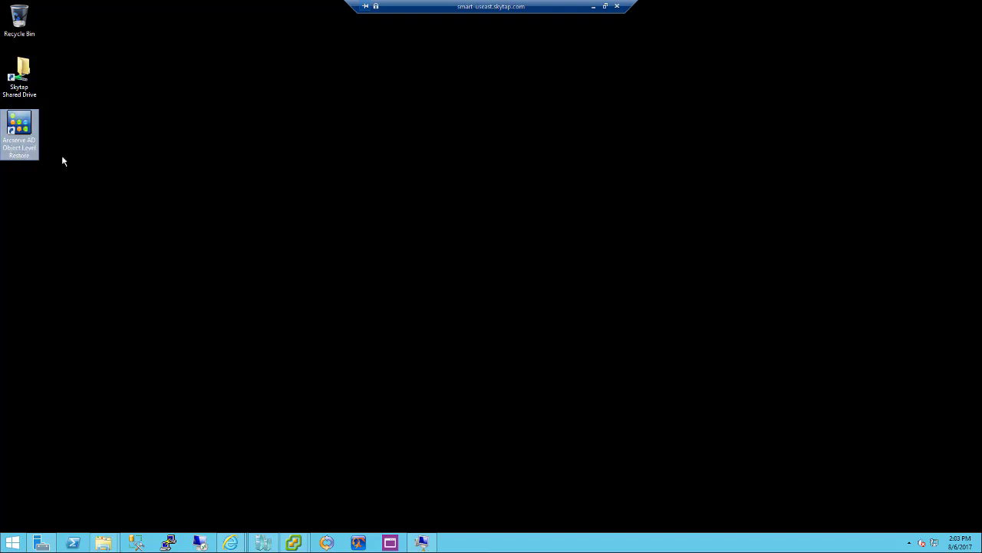
click(105, 545)
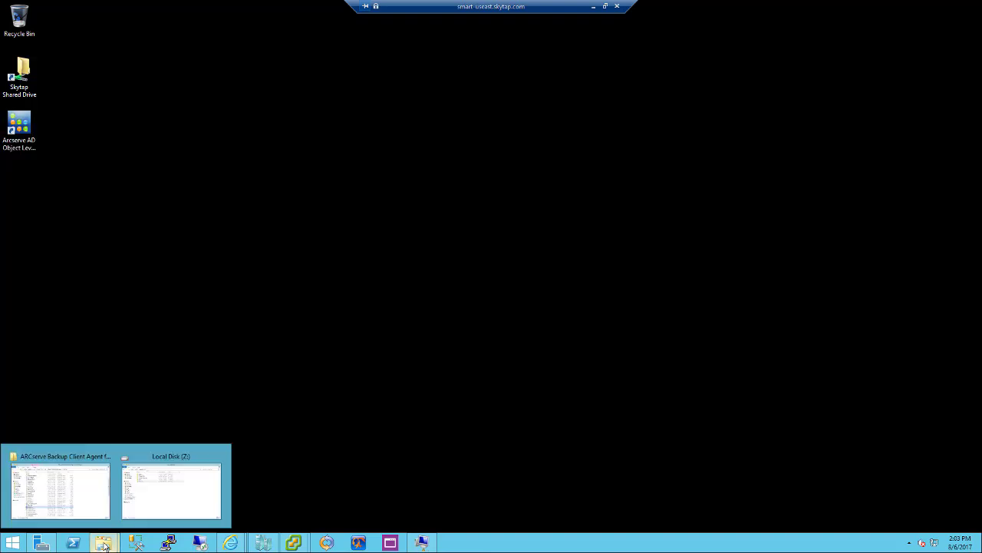
click(81, 510)
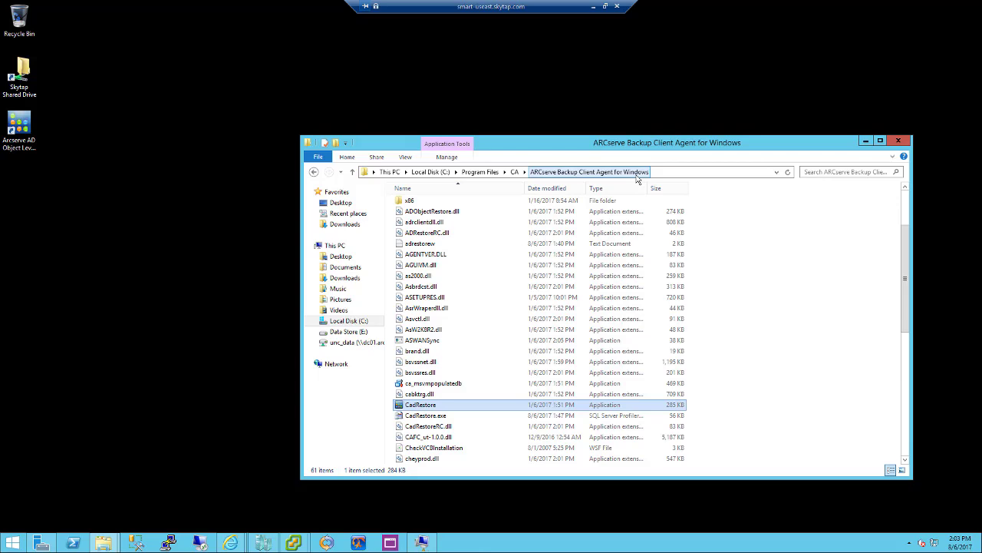
Launch Arcserve AD Object Level Restore from its desktop shortcut
click(418, 407)
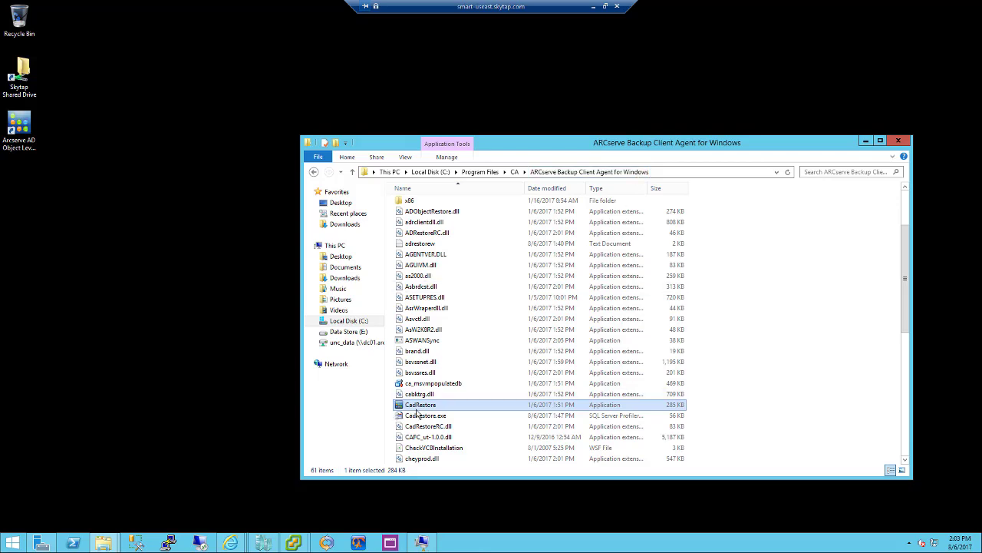
click(461, 406)
click(40, 137)
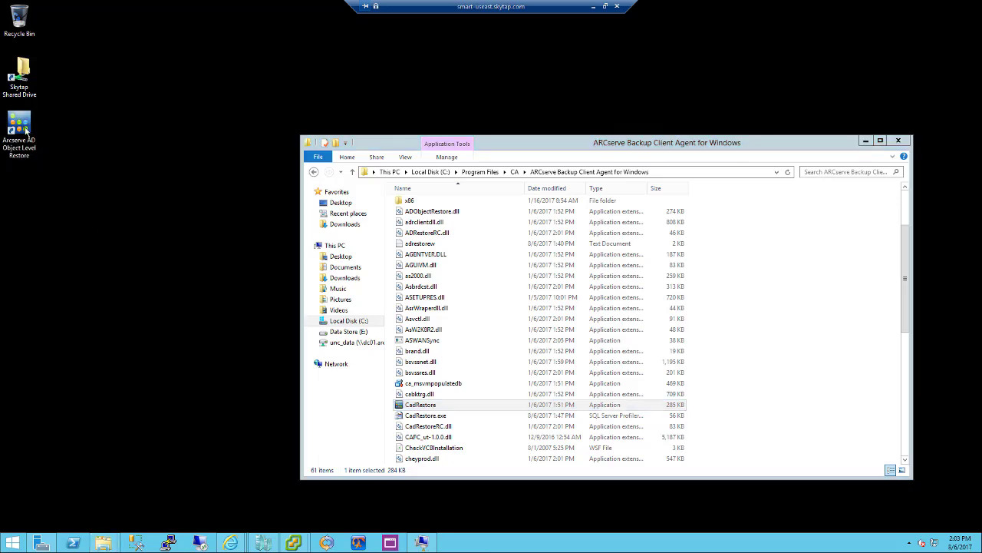
double_click(26, 129)
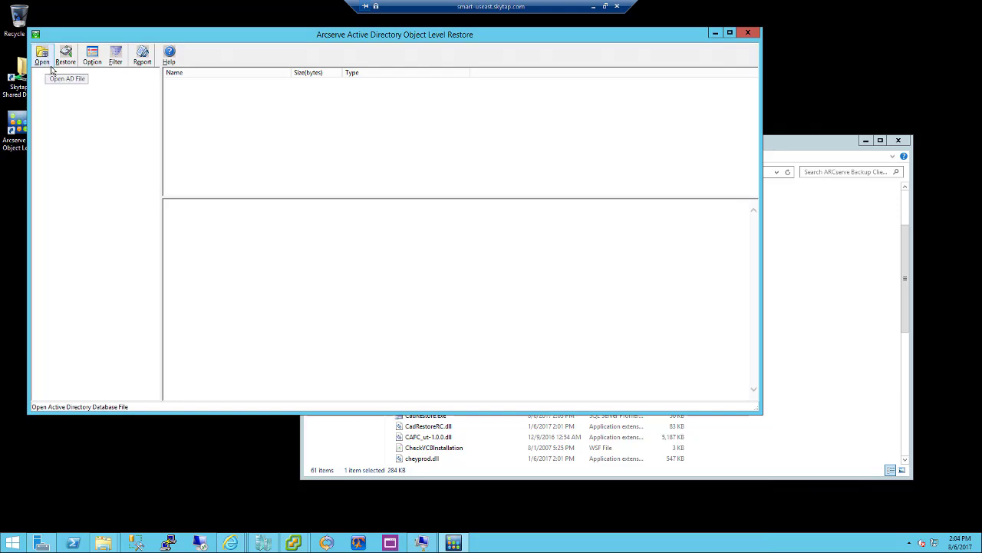
Open the AD database file chooser and browse to the Z:\Windows\NTDS folder
click(45, 68)
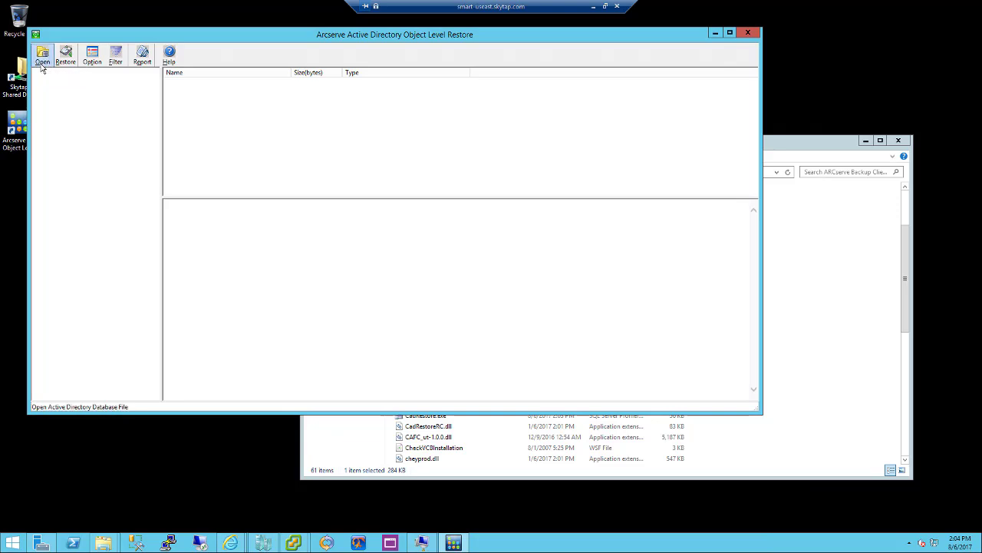
click(42, 68)
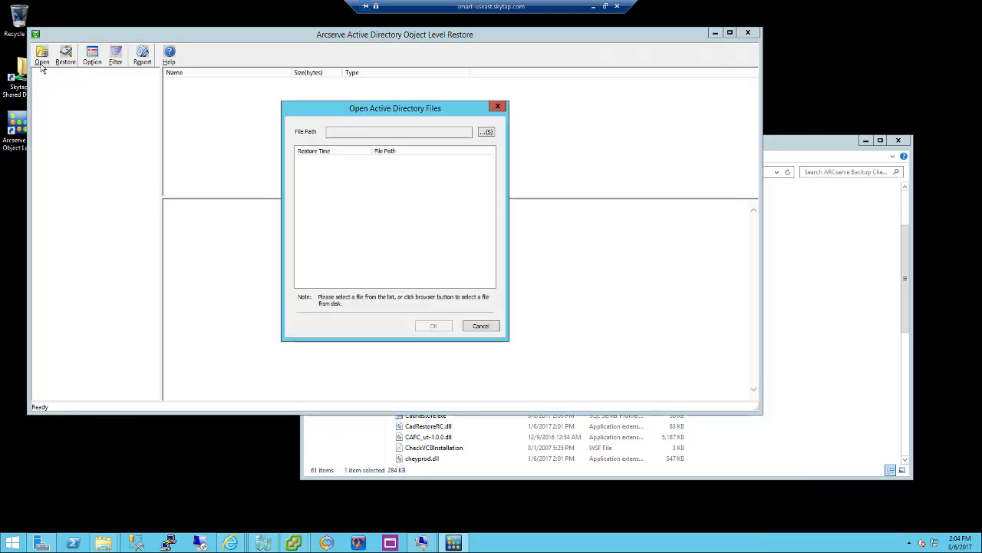
click(487, 134)
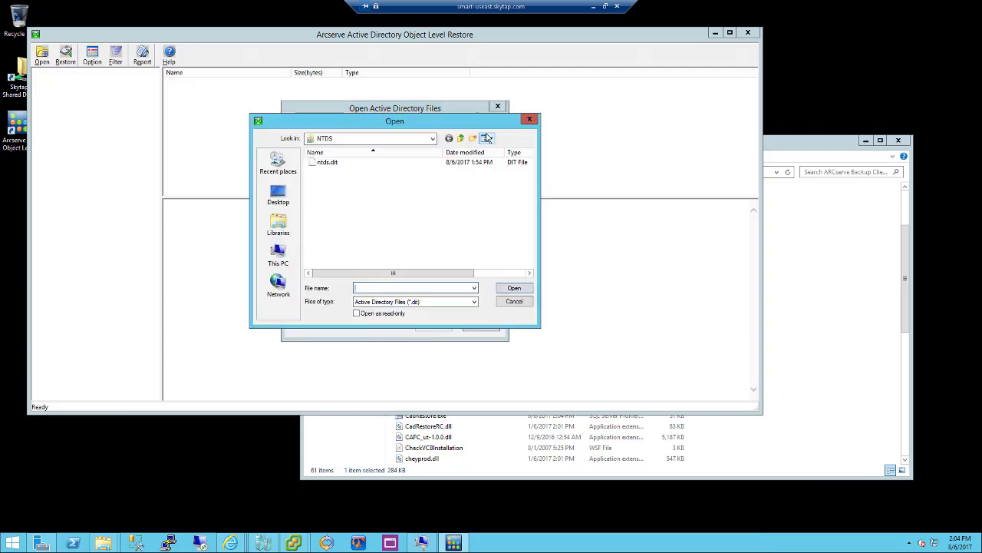
click(433, 138)
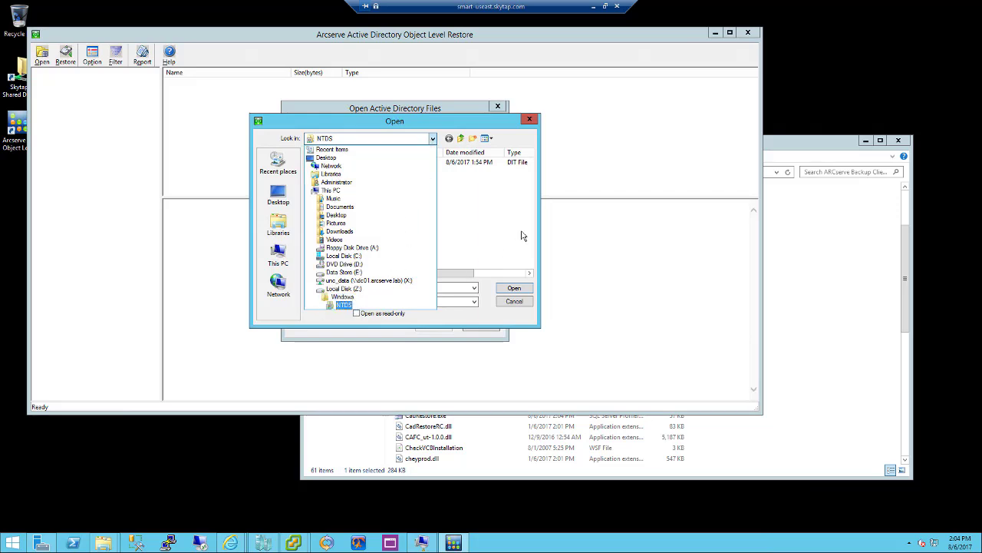
click(522, 234)
Load ntds.dit into the restore tool and expand the dc=arcserve domain branch
click(332, 163)
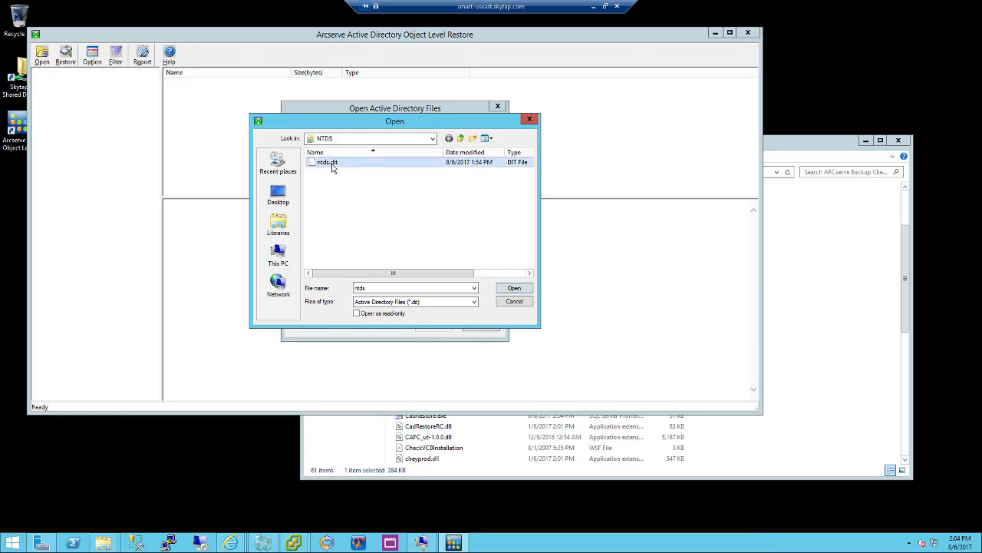
click(514, 289)
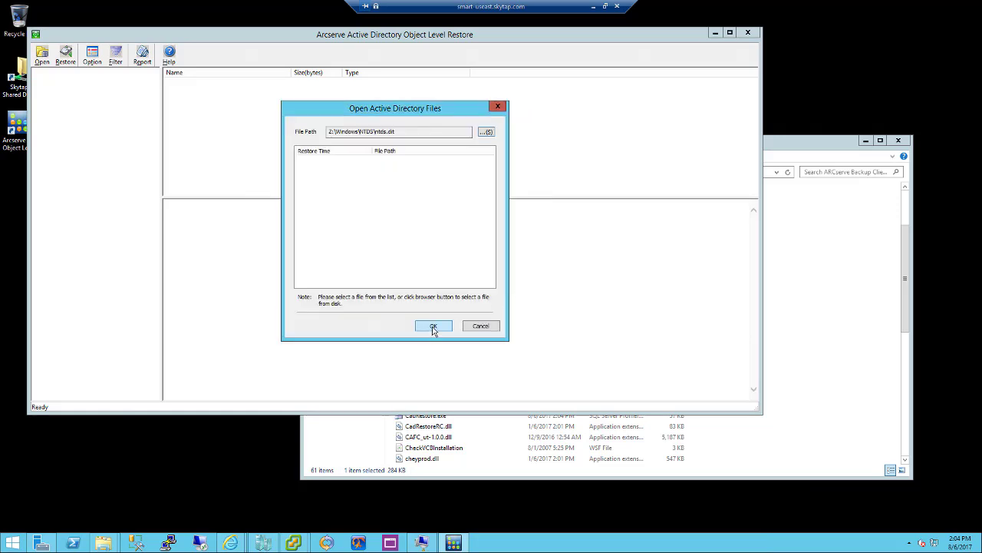
click(433, 327)
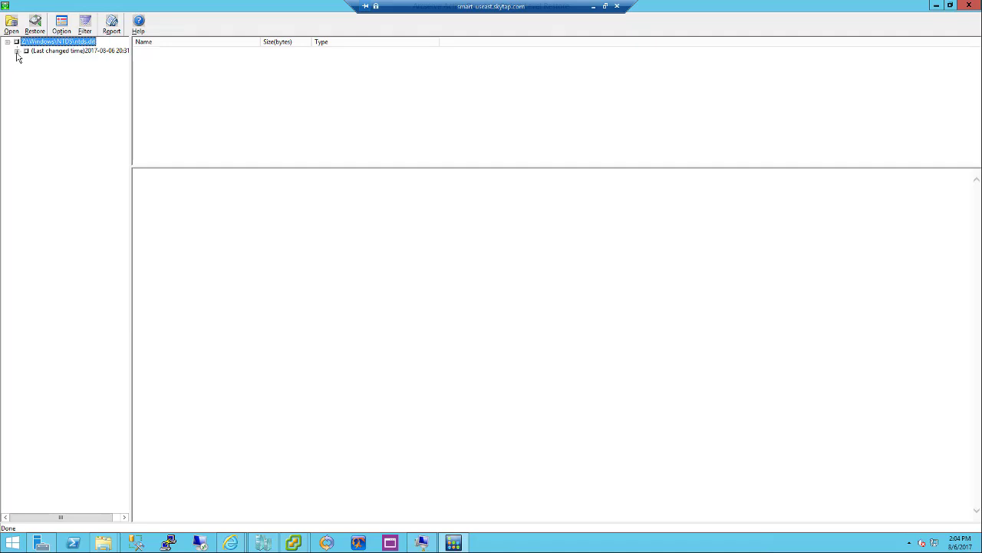
click(26, 88)
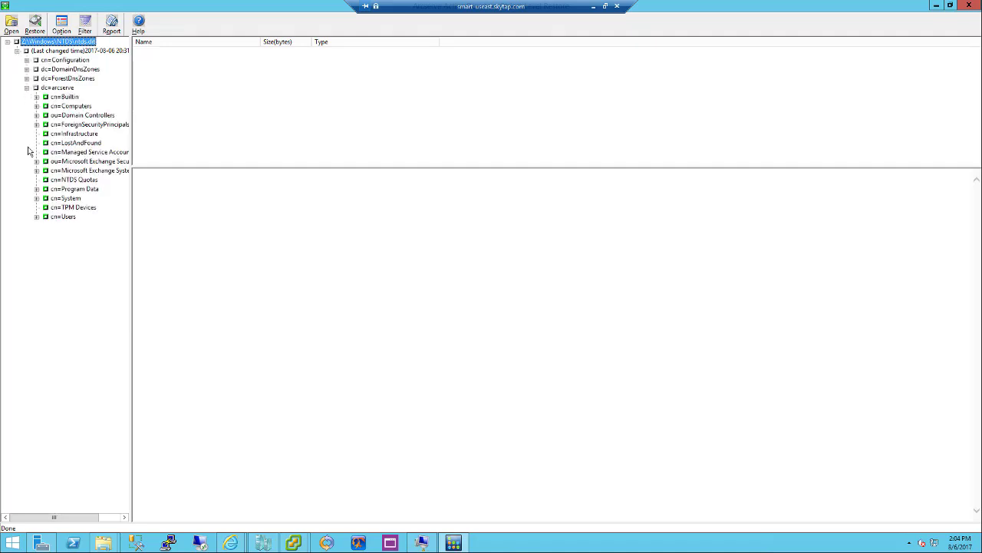
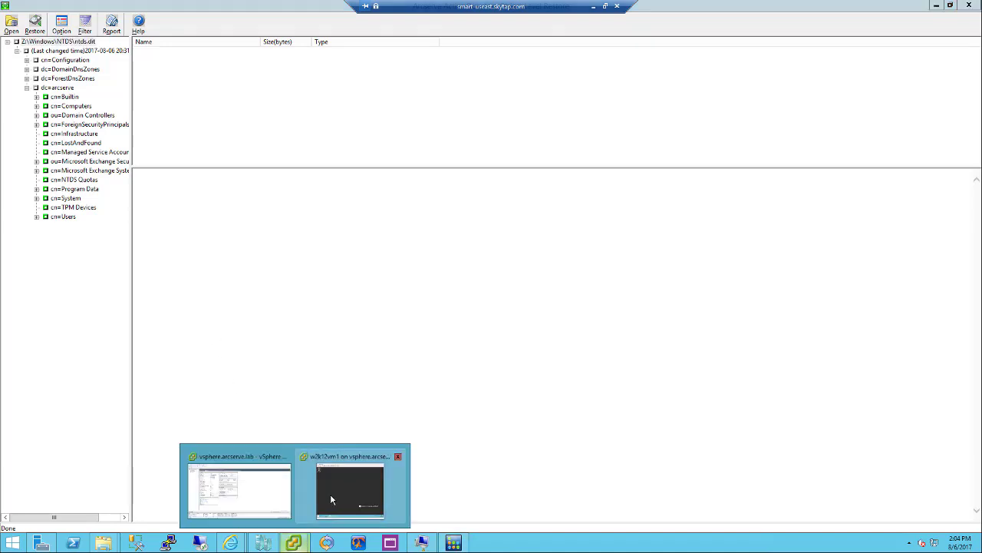
Open Active Directory Users and Computers in the VM console and move that window aside
click(324, 503)
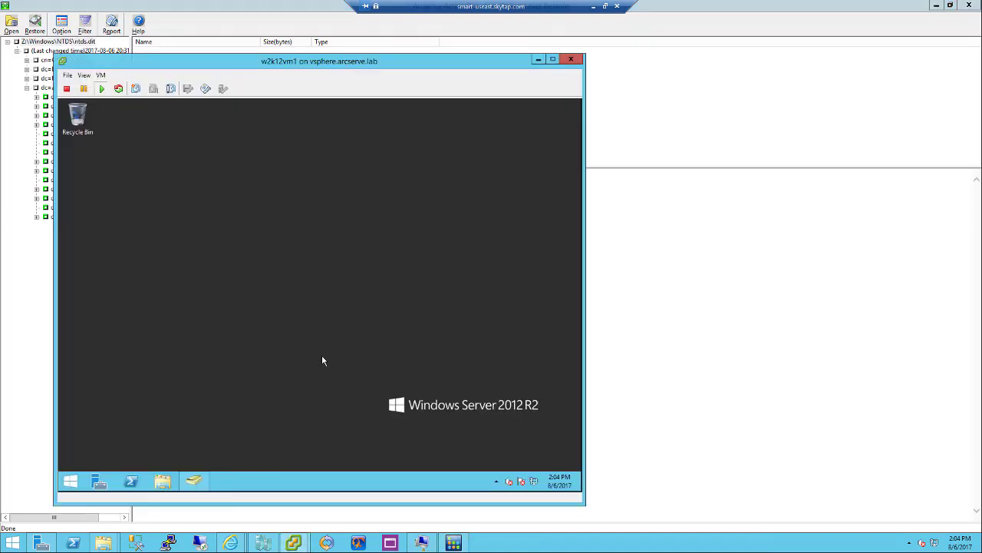
click(192, 480)
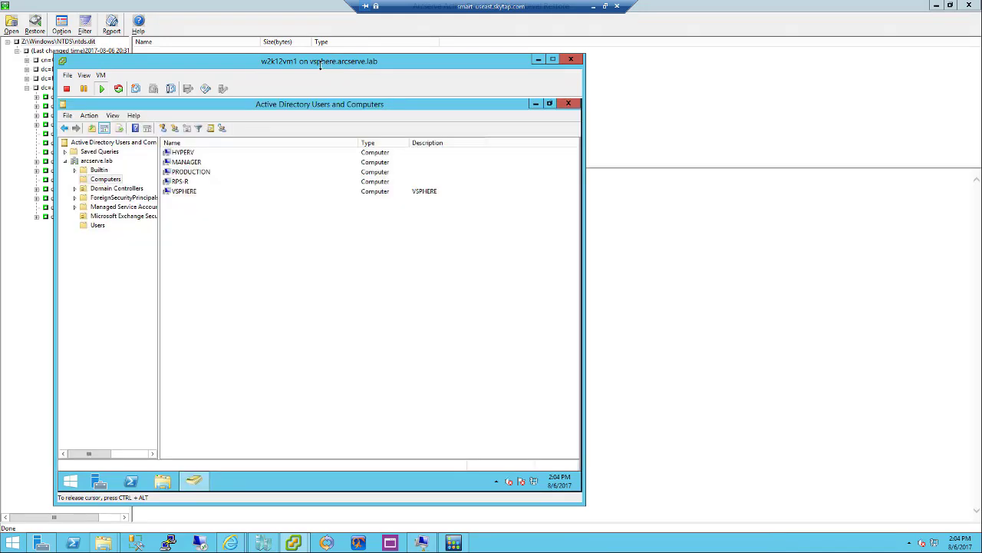
drag(381, 62, 591, 49)
Mark the FSHA-APPLIANCE and W2K12 computers and the Help Desk group for restore
click(66, 109)
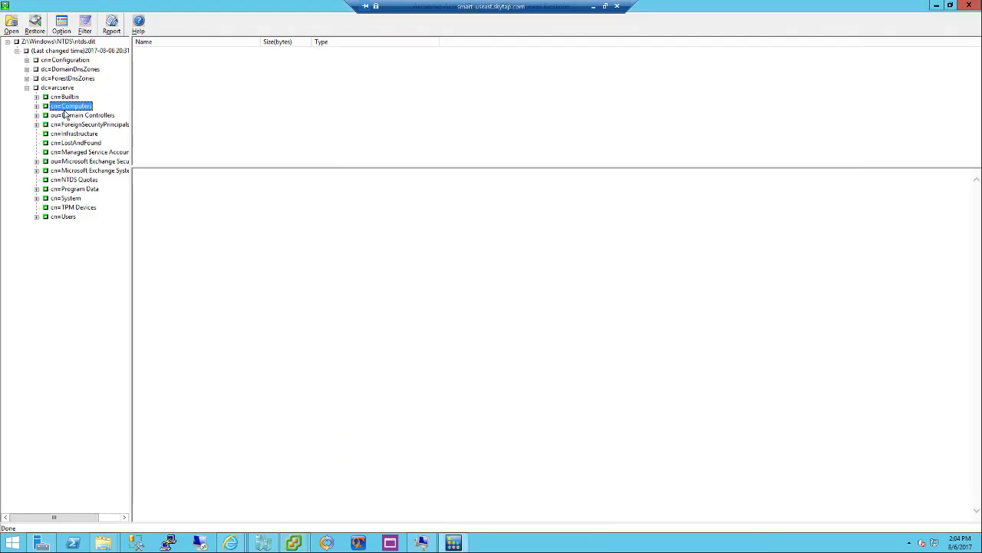
click(36, 105)
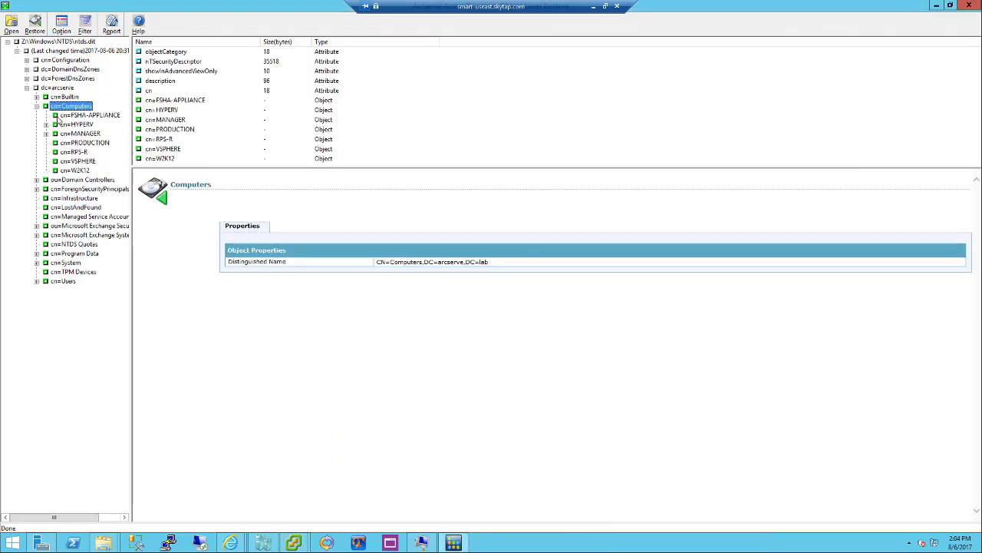
click(61, 116)
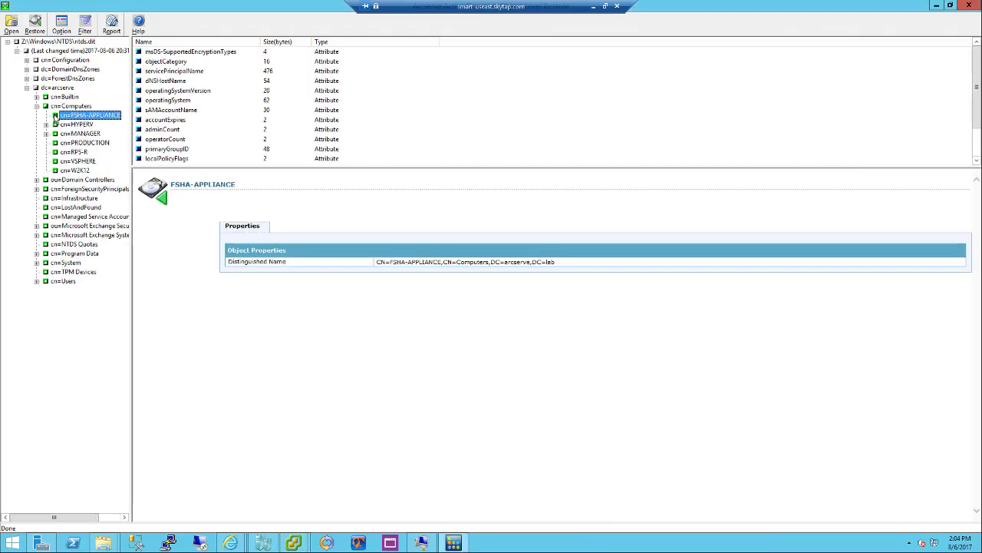
click(58, 172)
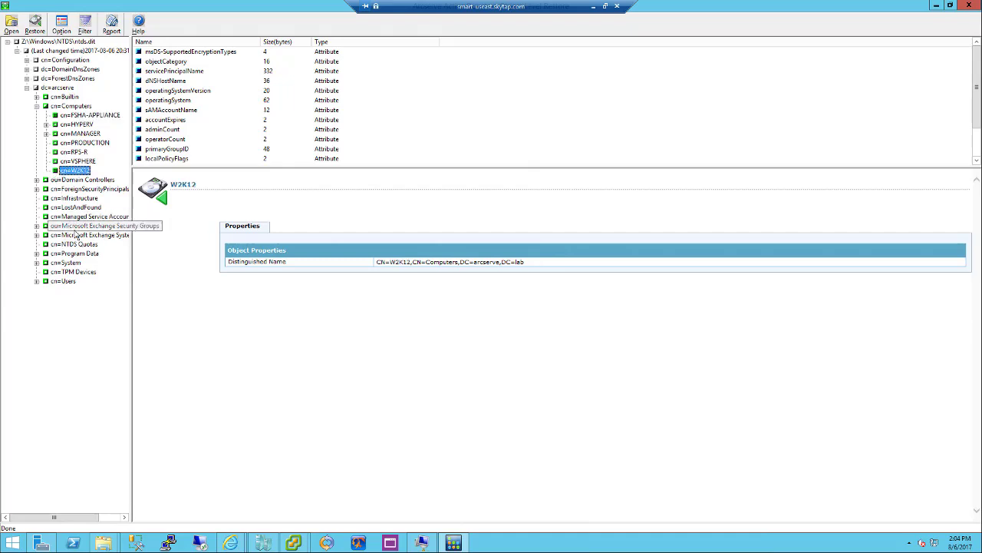
click(77, 226)
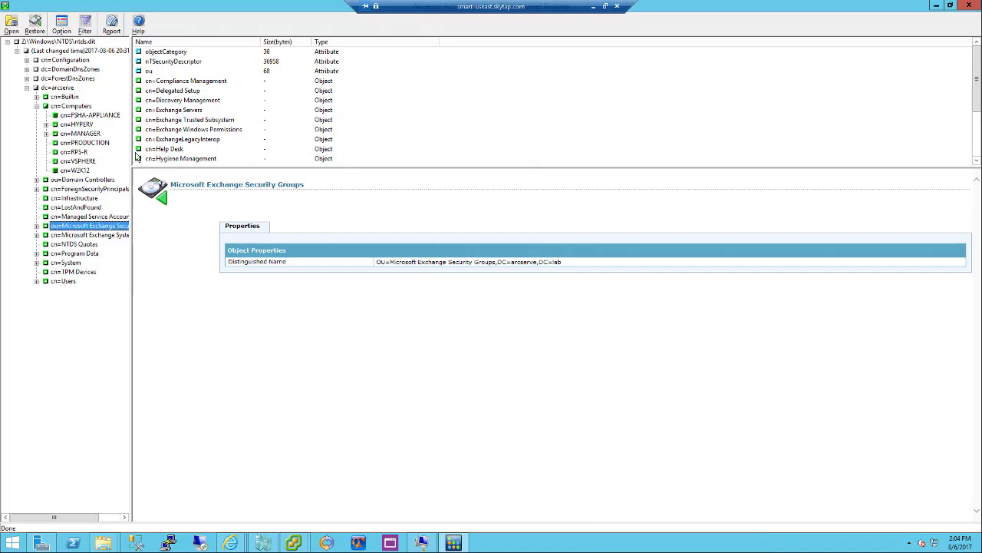
click(189, 149)
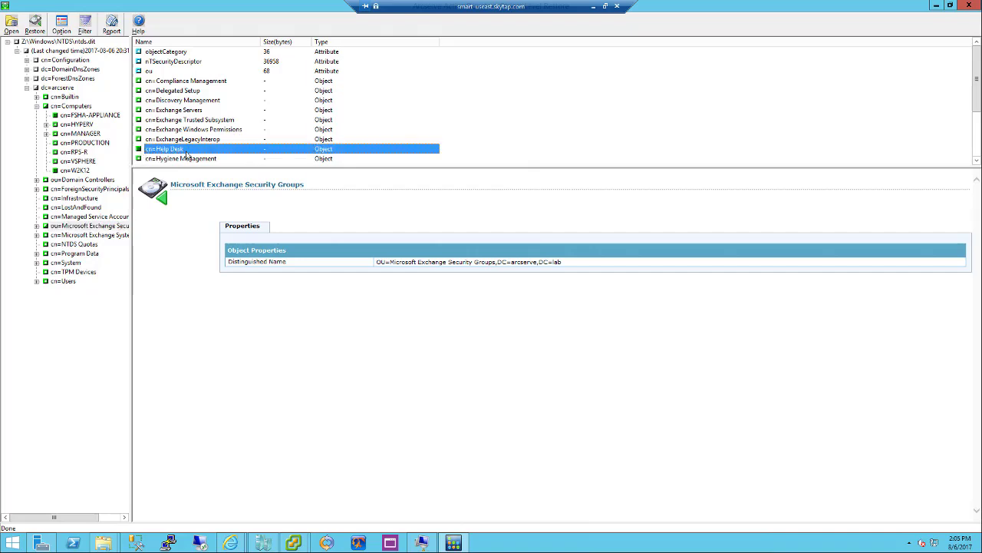
Expand cn=Users and mark Test AD Restore and Administrator for restore
click(67, 282)
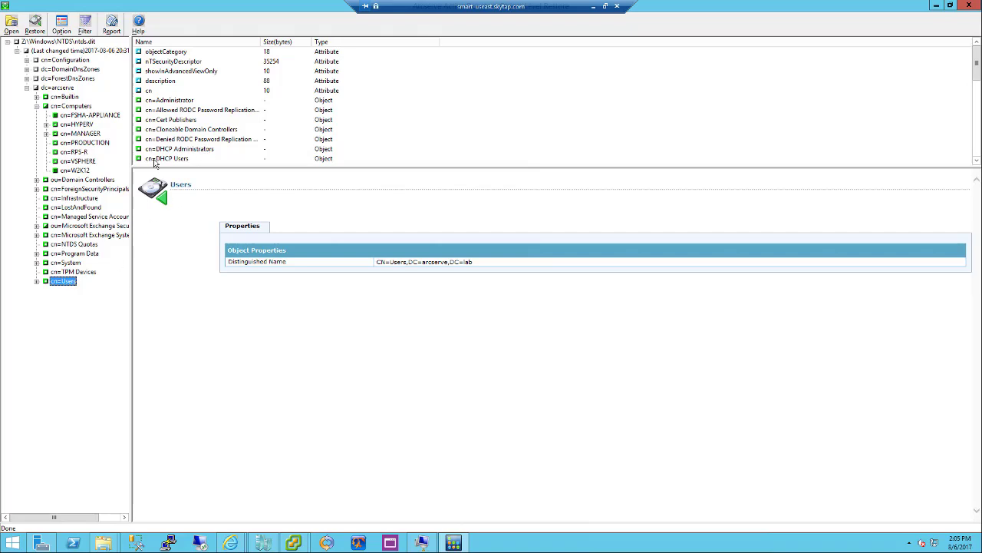
click(37, 282)
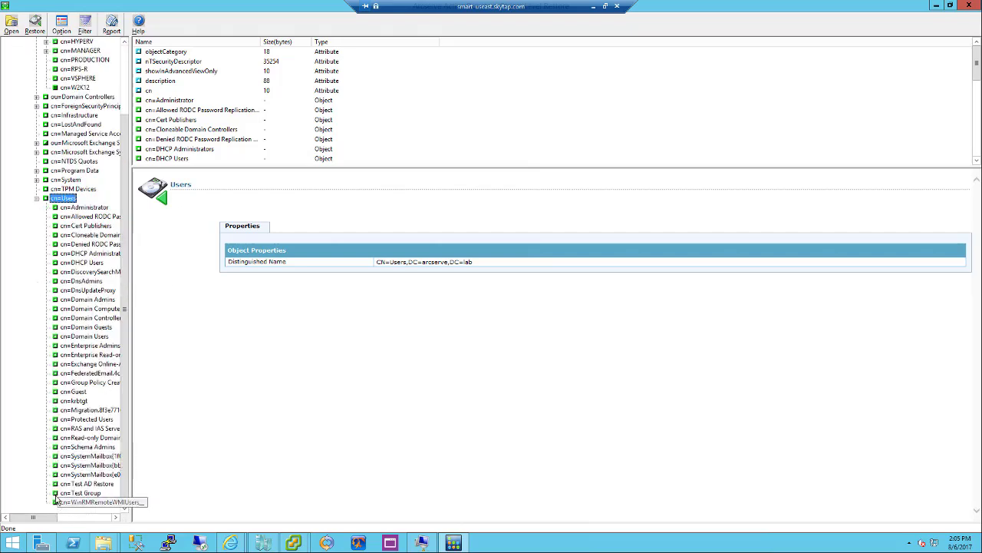
click(57, 485)
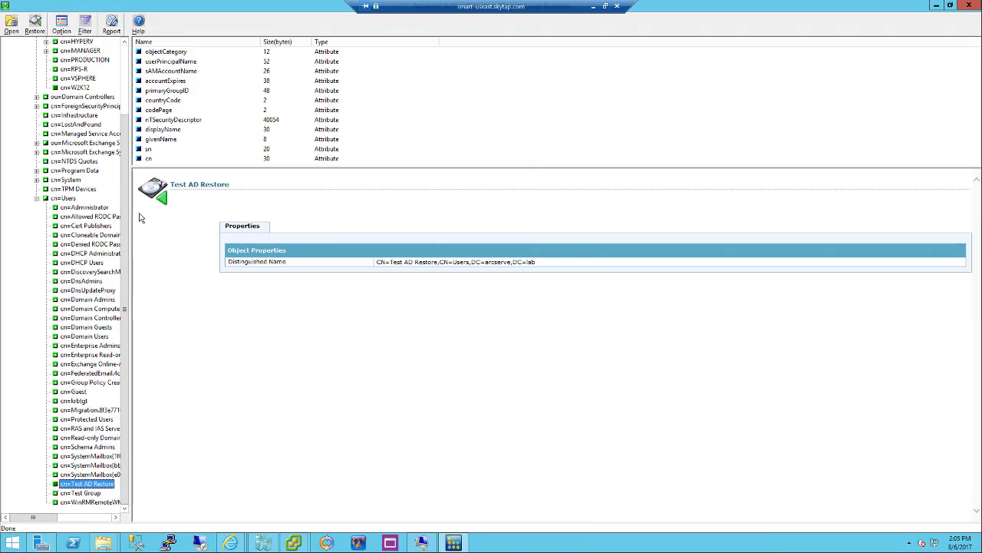
click(81, 208)
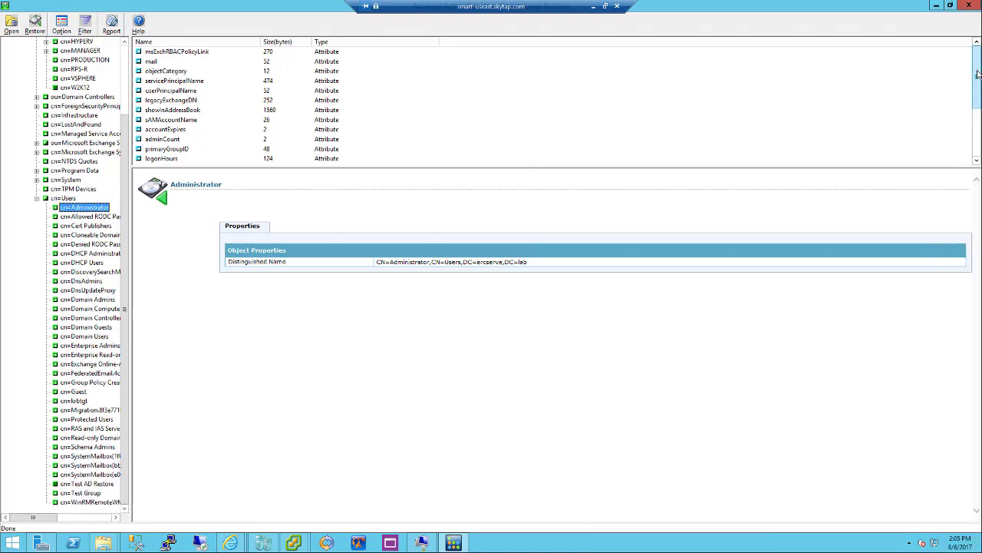
Check Administrator's description and memberOf attributes and run the restore of all five objects
drag(977, 78, 978, 163)
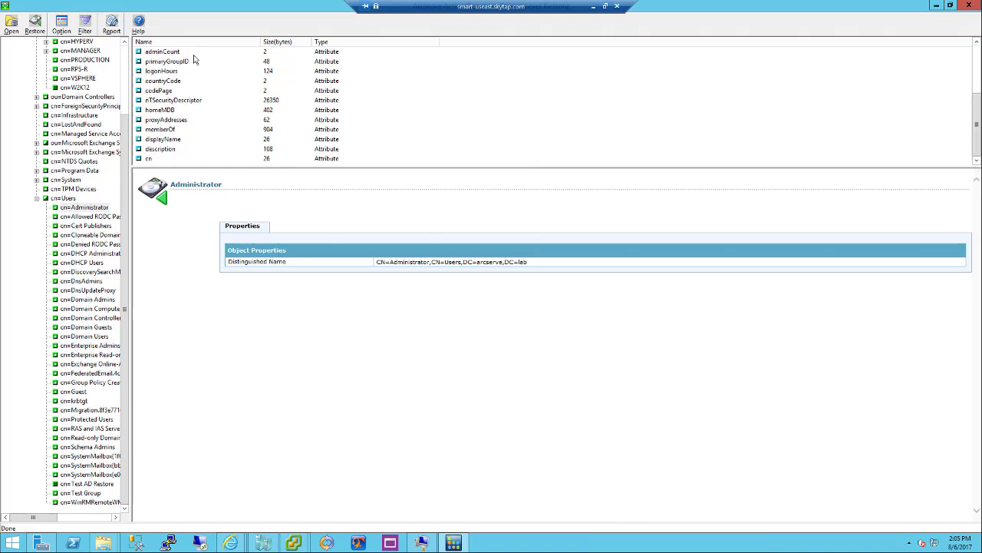
click(157, 150)
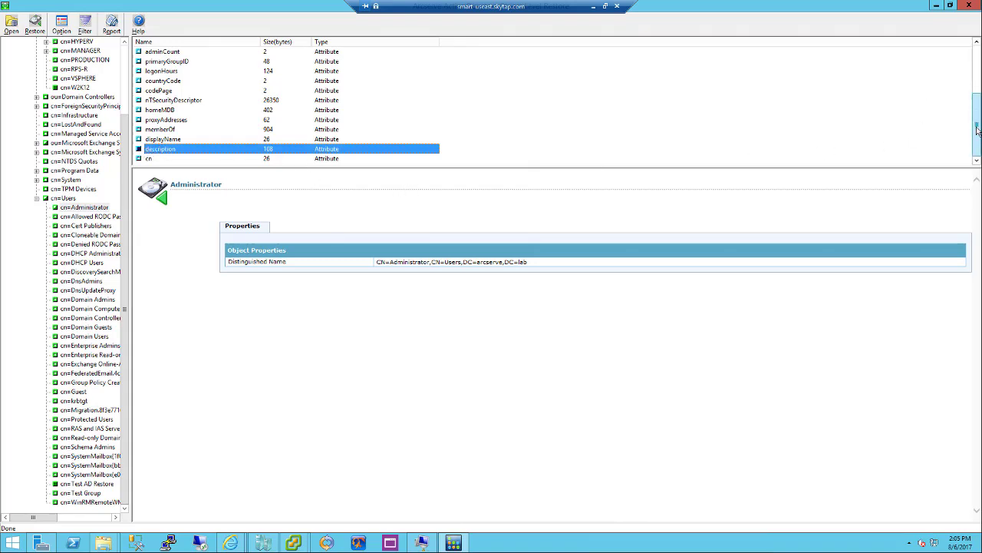
scroll(288, 104, up, 4)
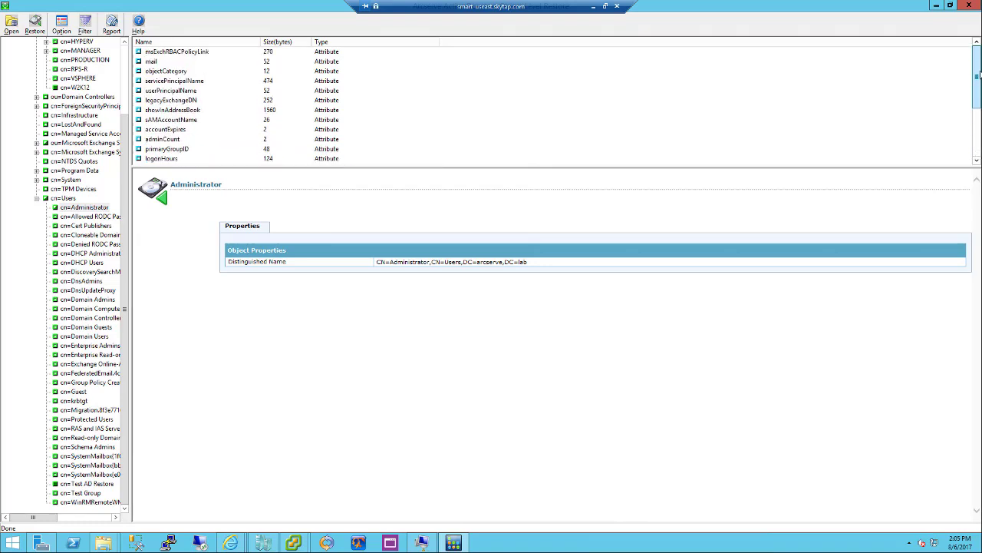
scroll(288, 104, down, 4)
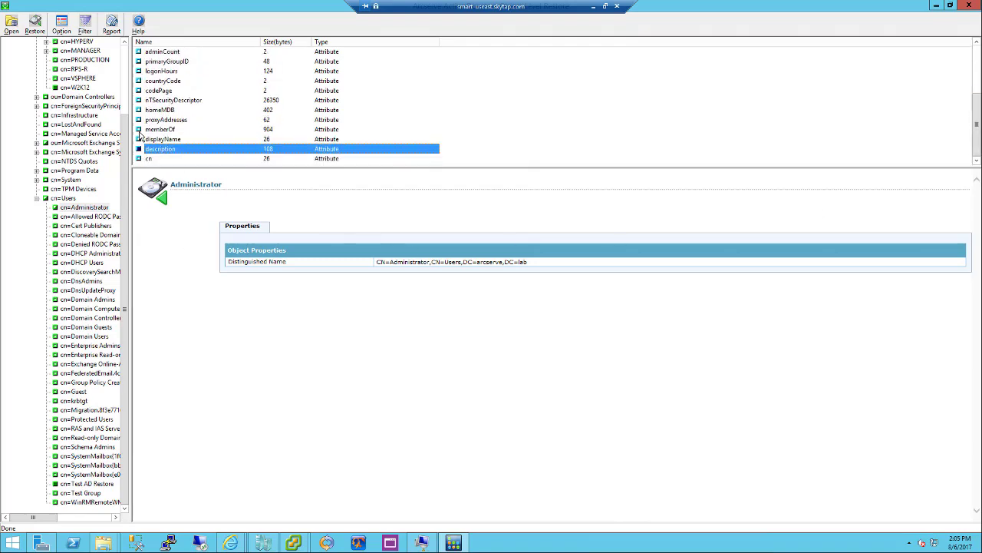
click(141, 130)
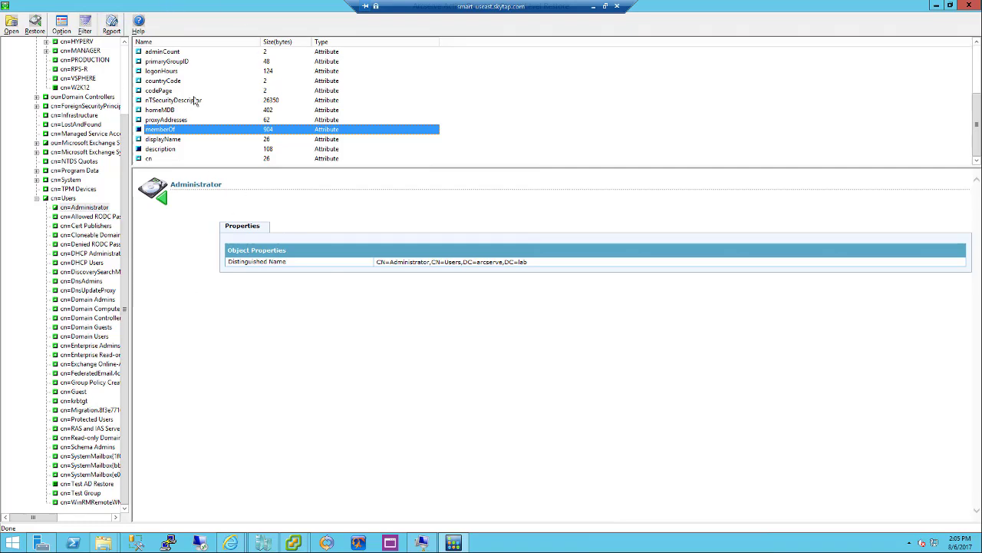
click(35, 30)
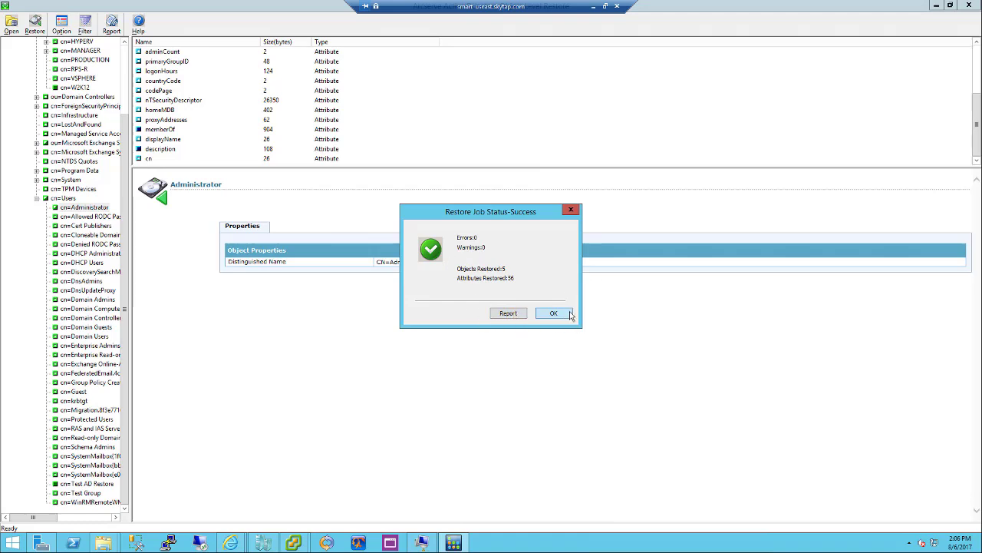
Dismiss the success report (5 objects, 56 attributes, 0 errors) and open Server Manager
click(555, 314)
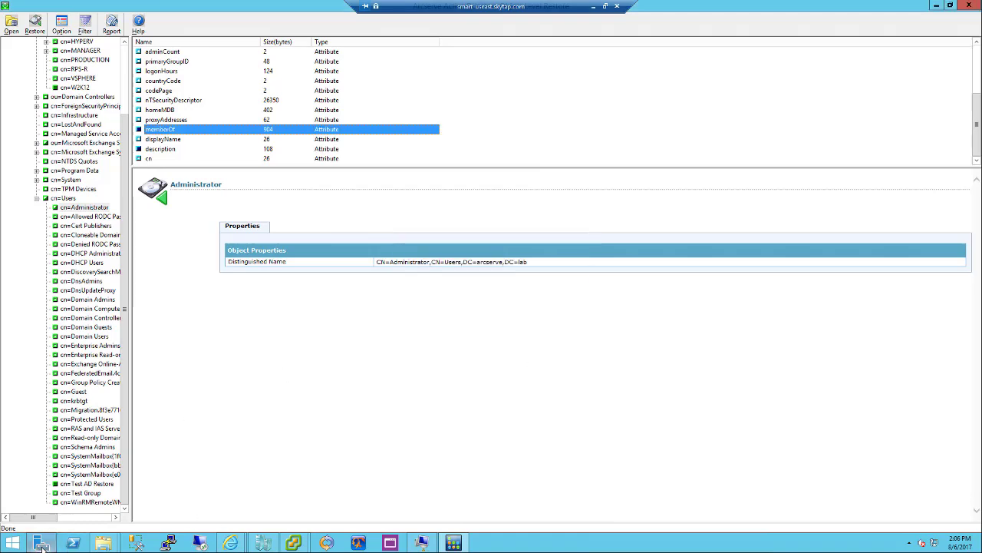
click(40, 545)
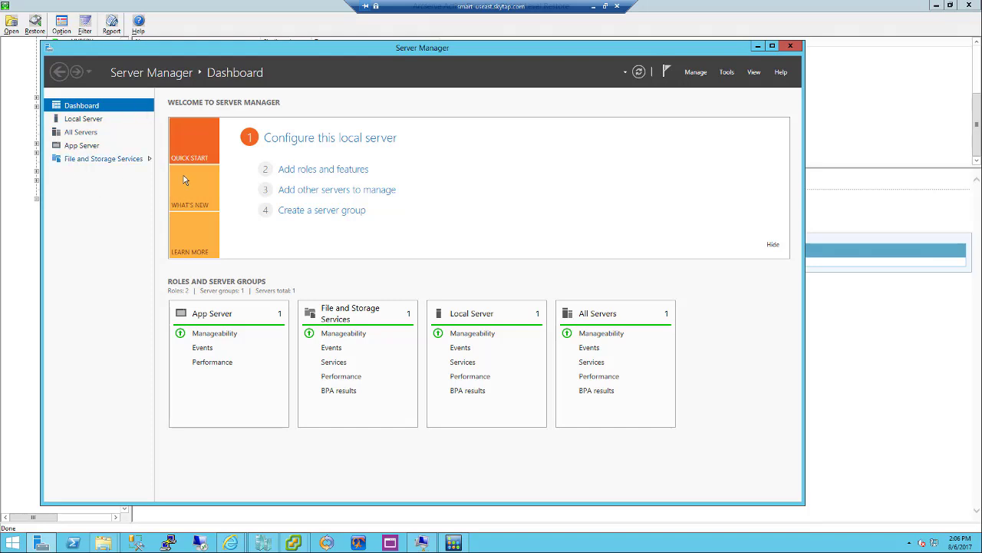
click(696, 73)
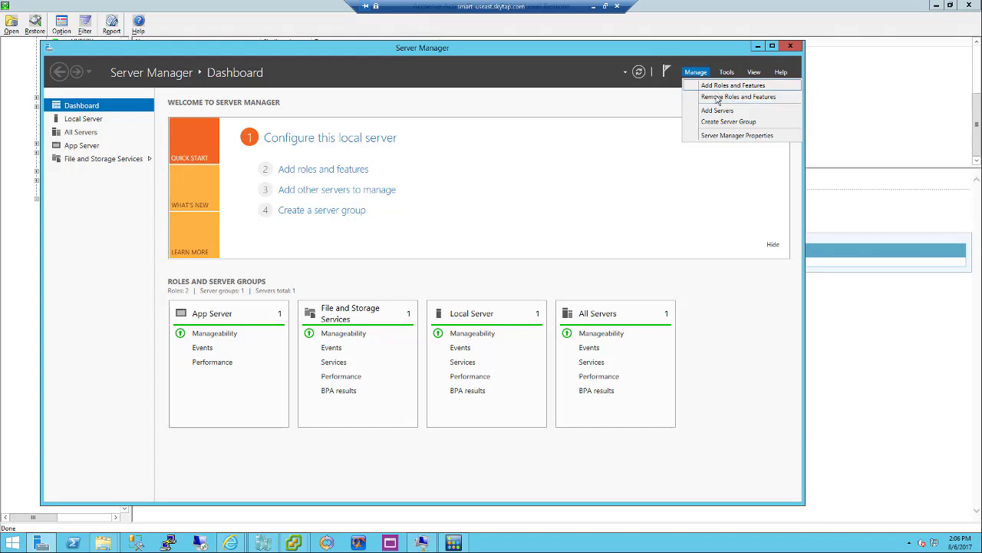
click(720, 97)
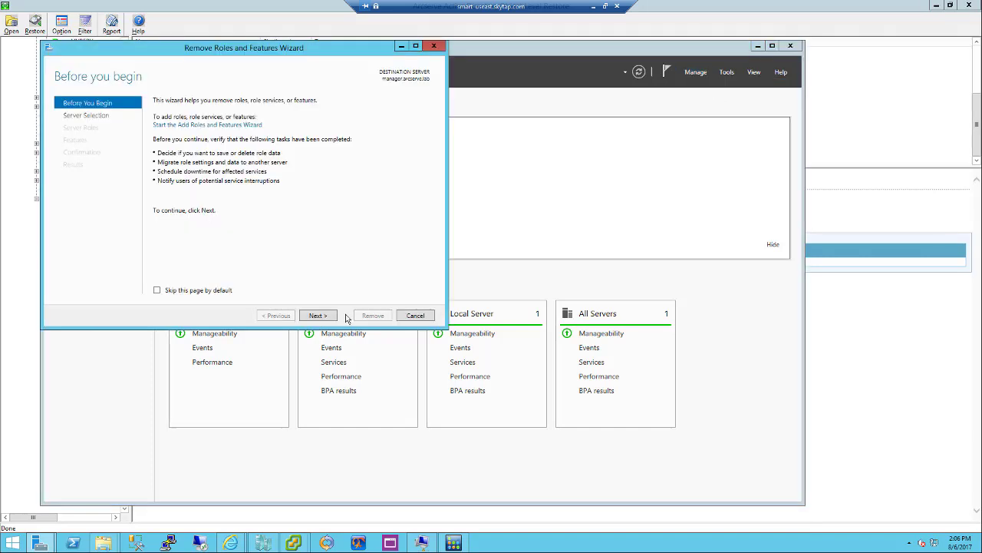
click(318, 316)
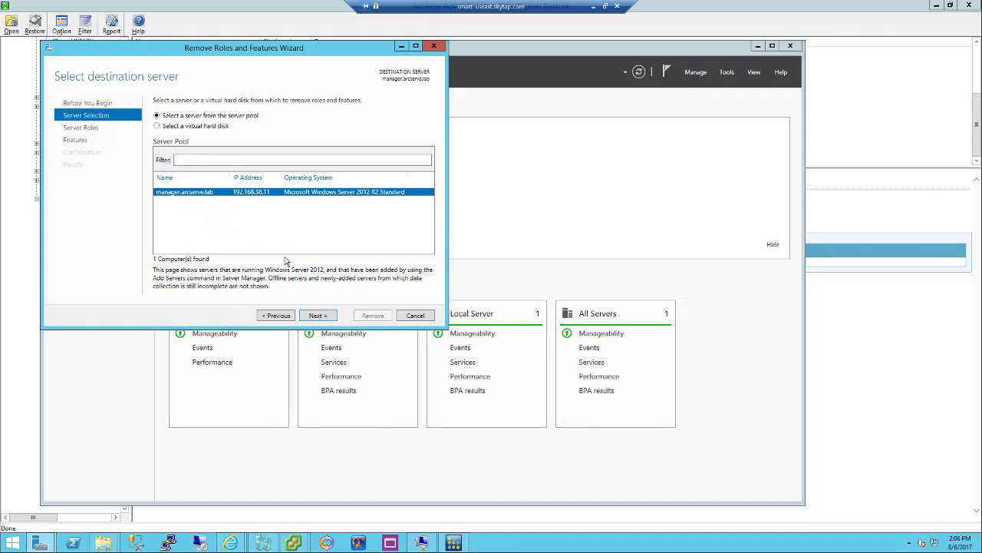
click(318, 318)
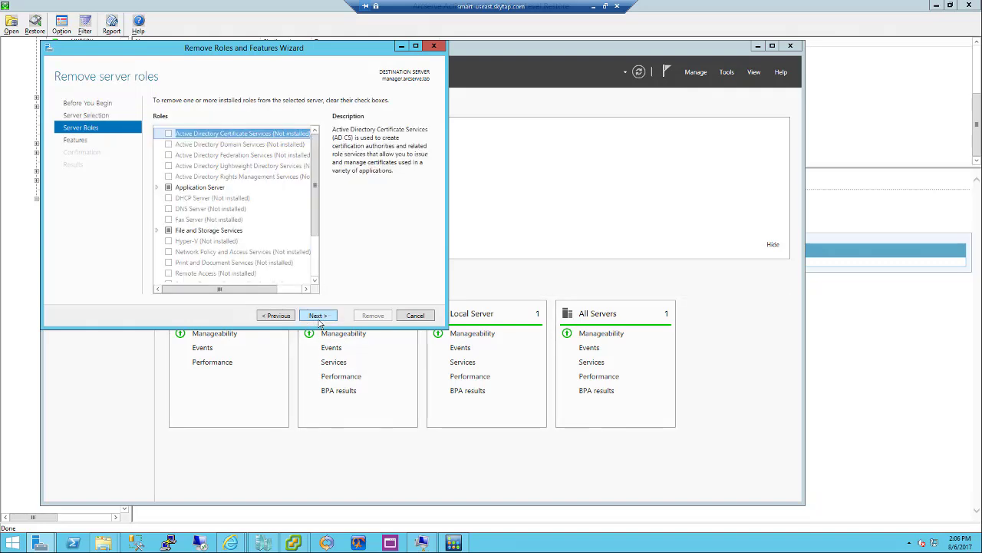
click(252, 147)
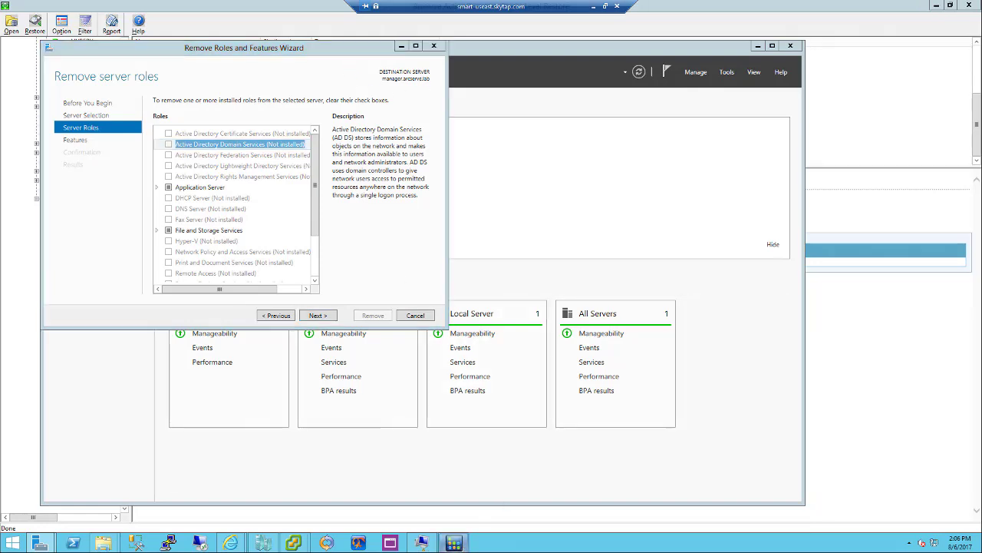
click(374, 545)
In the VM console, open and close Programs and Features, then list the arcserve.lab Computers
mouse_move(293, 543)
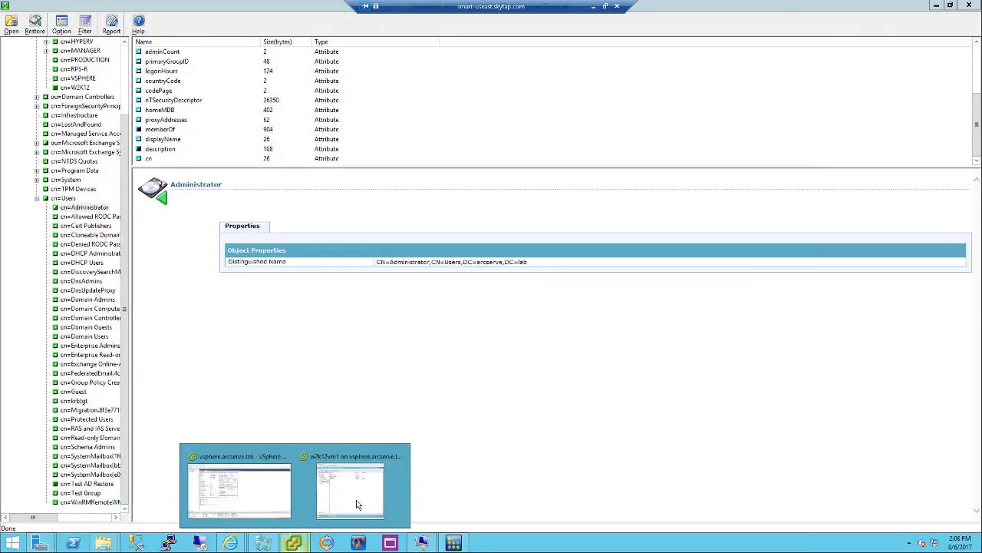
click(352, 506)
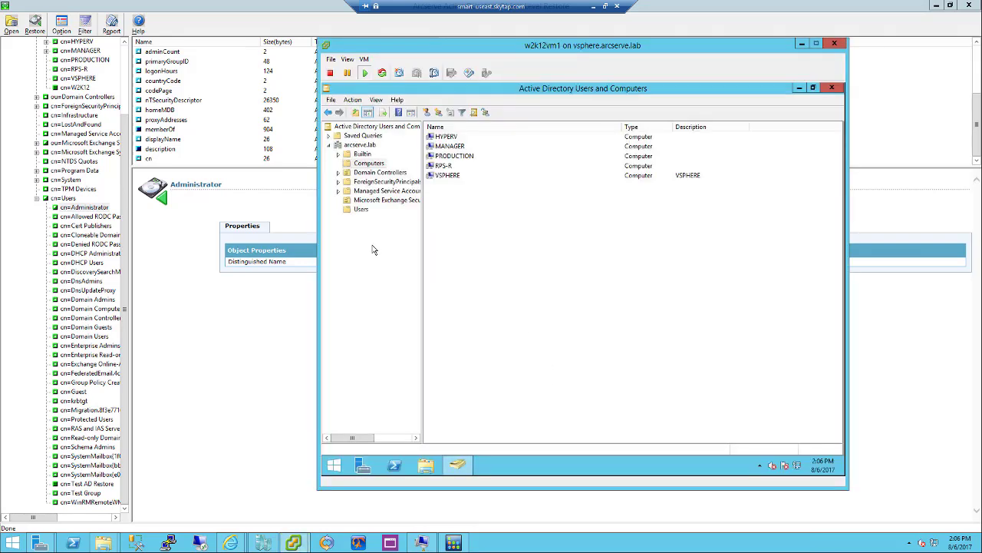
right_click(334, 465)
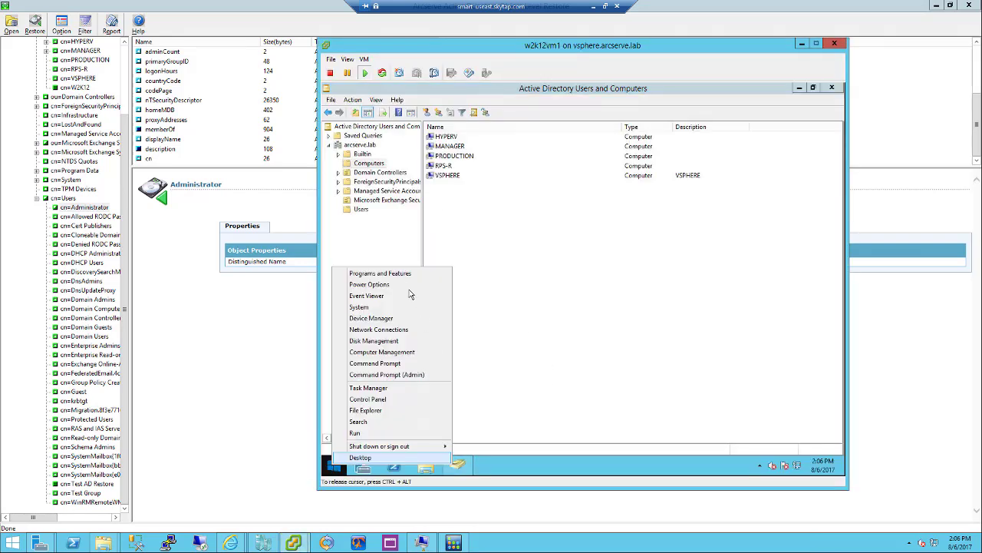
click(403, 275)
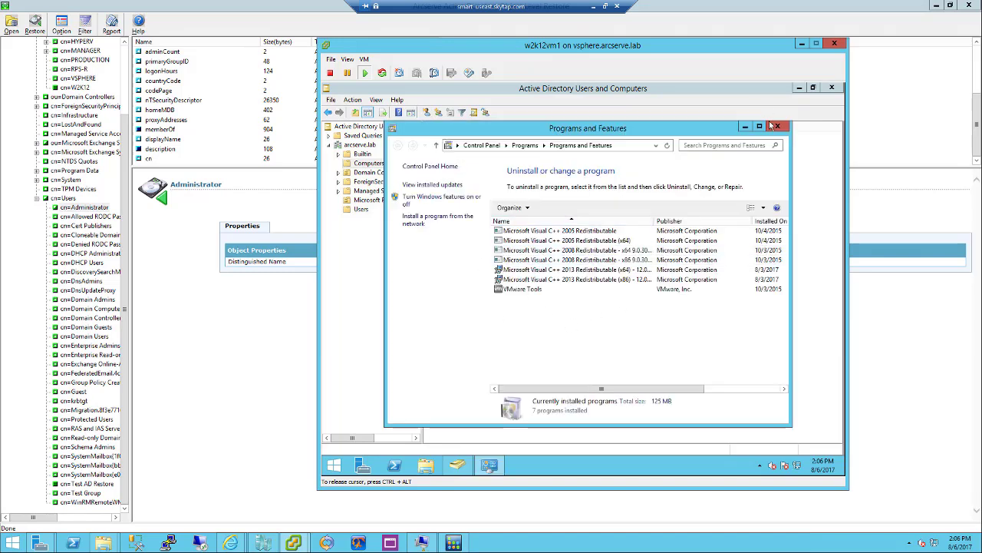
click(776, 126)
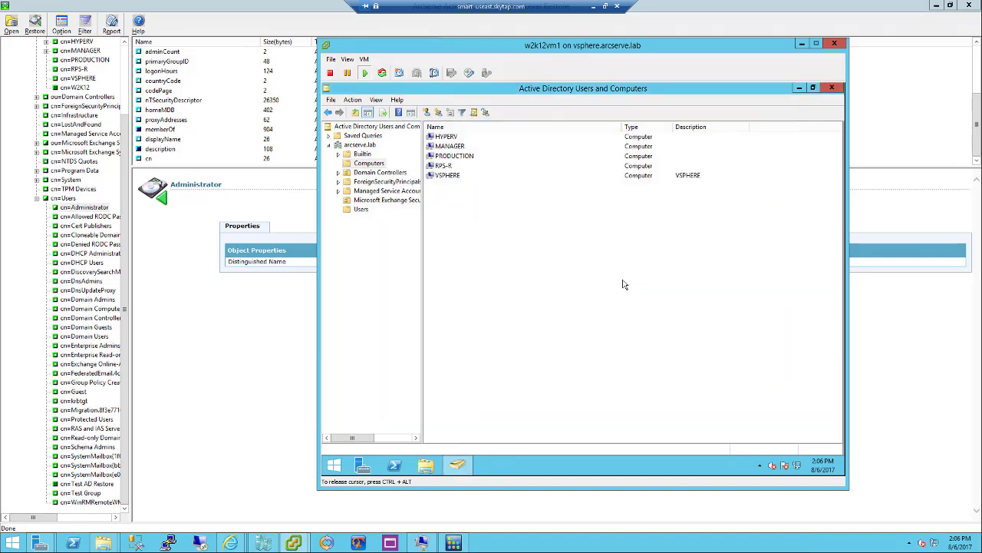
click(367, 164)
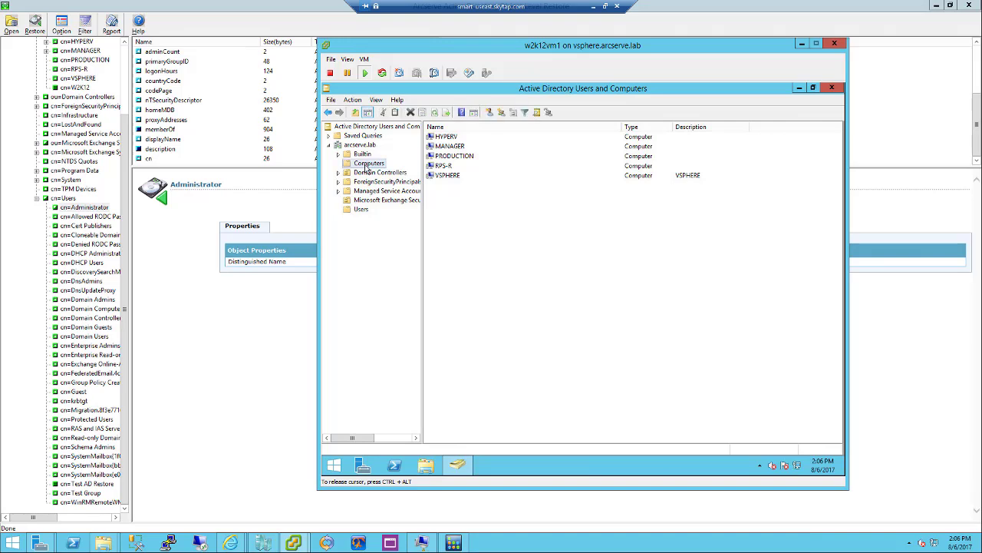
Refresh Computers and enable the restored FSHA-APPLIANCE and W2K12 computer accounts
key(F5)
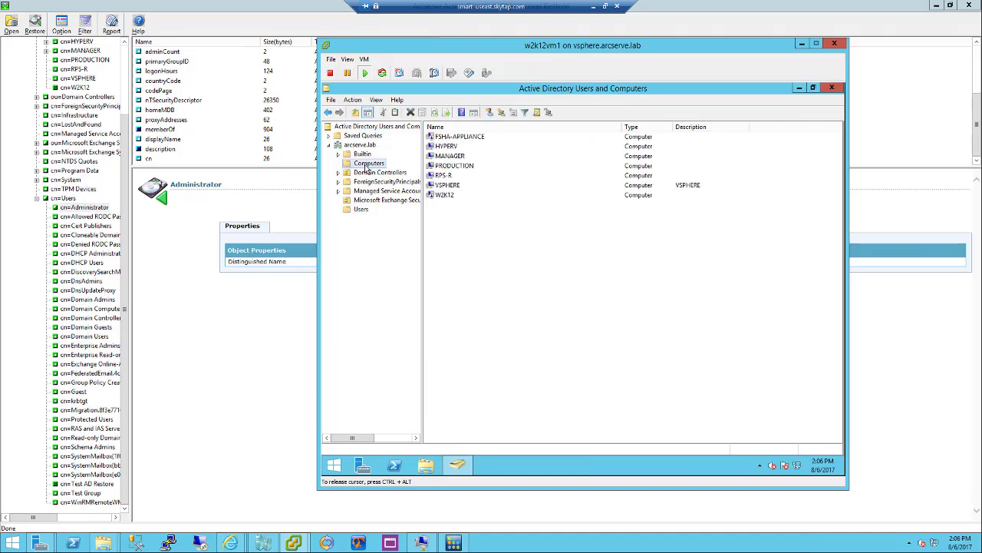
key(Tab)
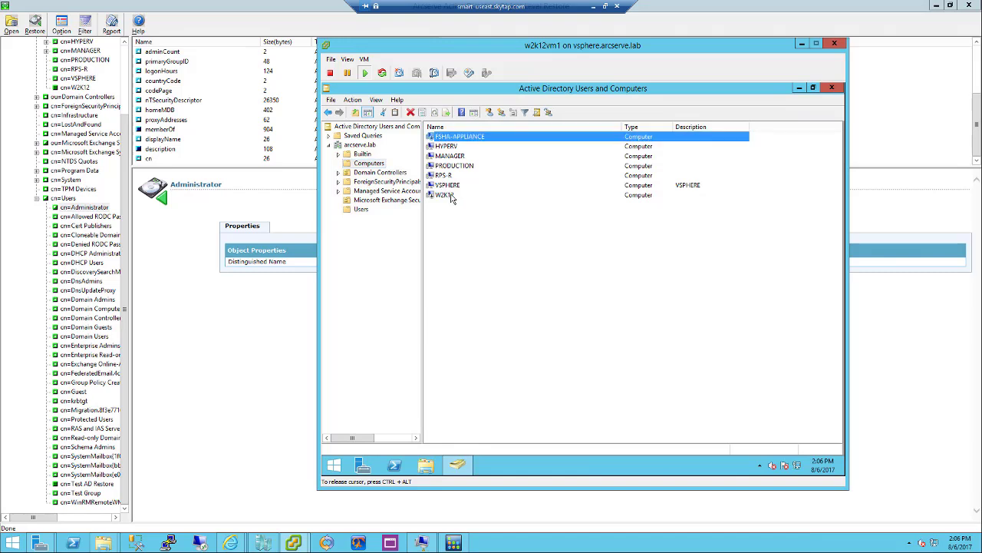
click(452, 197)
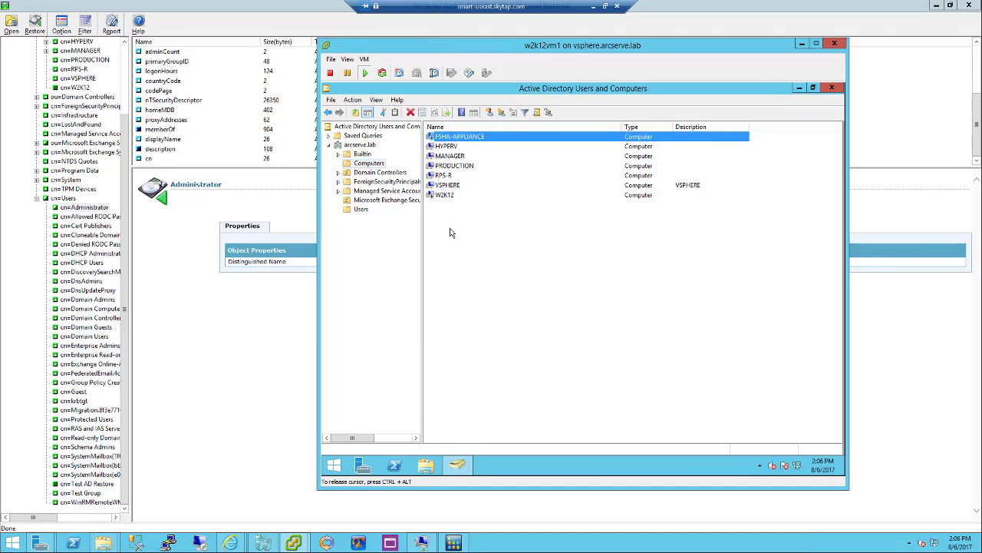
right_click(457, 138)
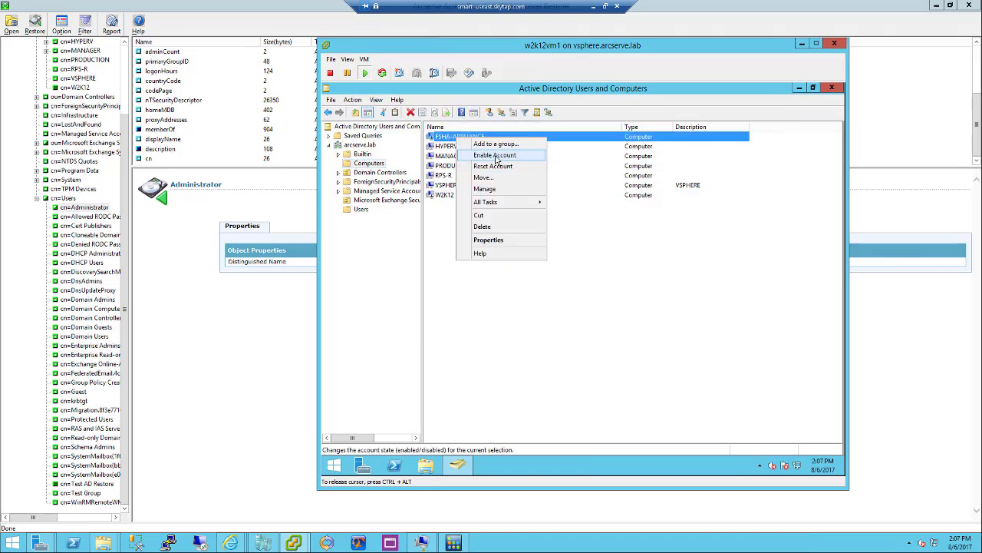
key(Return)
click(637, 311)
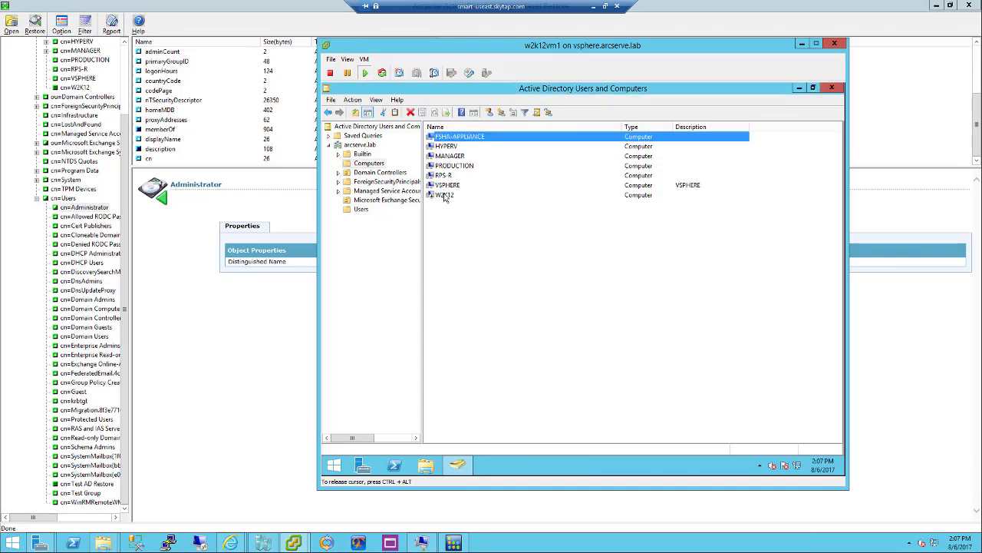
right_click(445, 198)
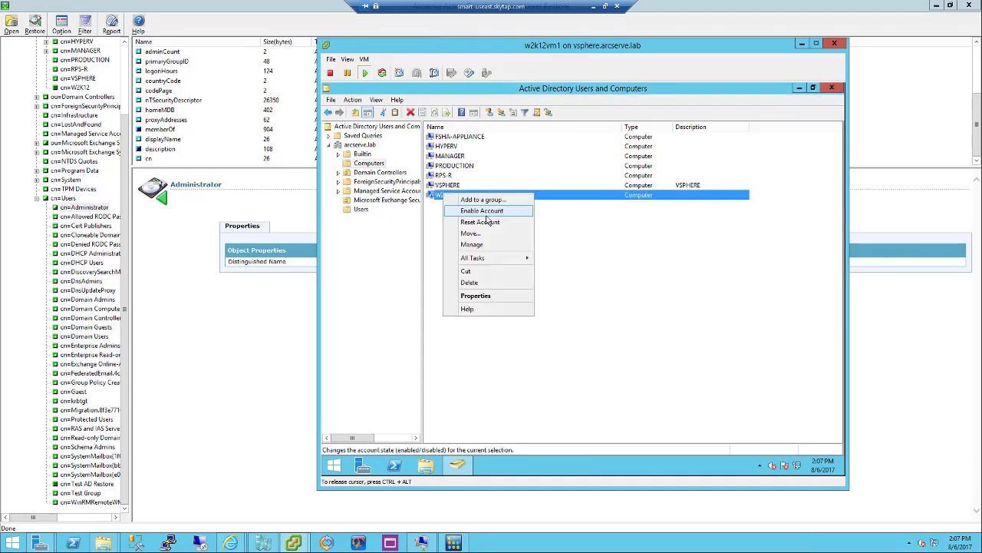
key(Return)
click(628, 311)
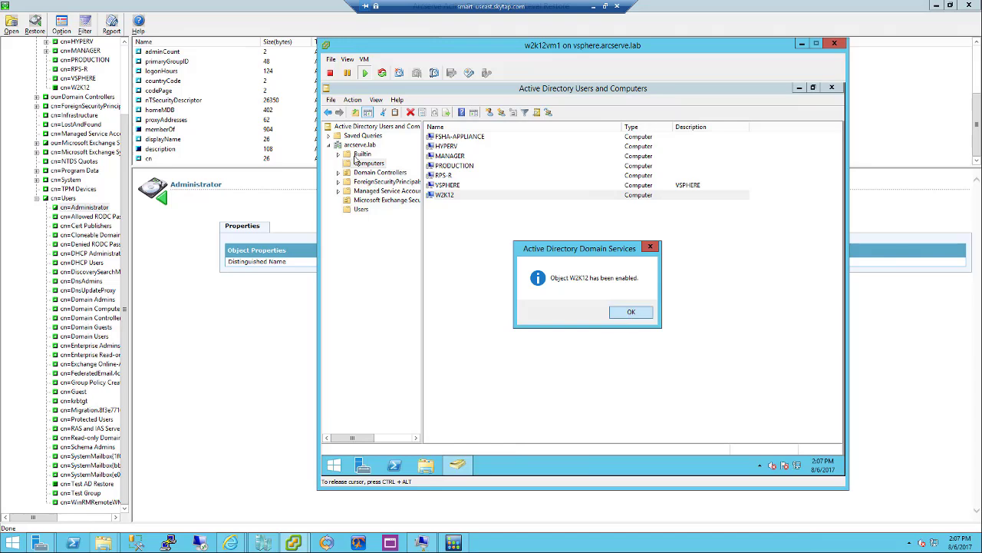
Show the Users container and select Test AD Restore, then Administrator
click(368, 200)
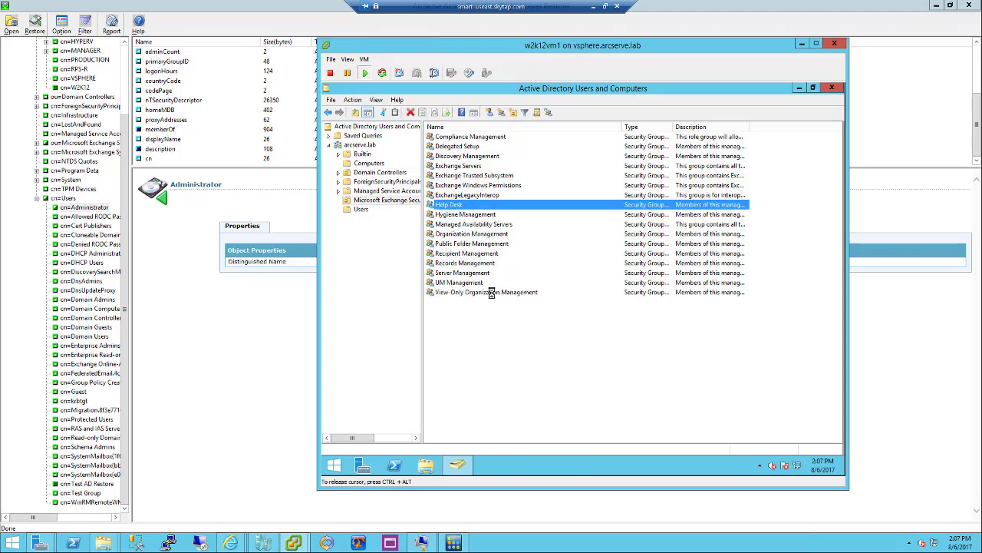
click(358, 210)
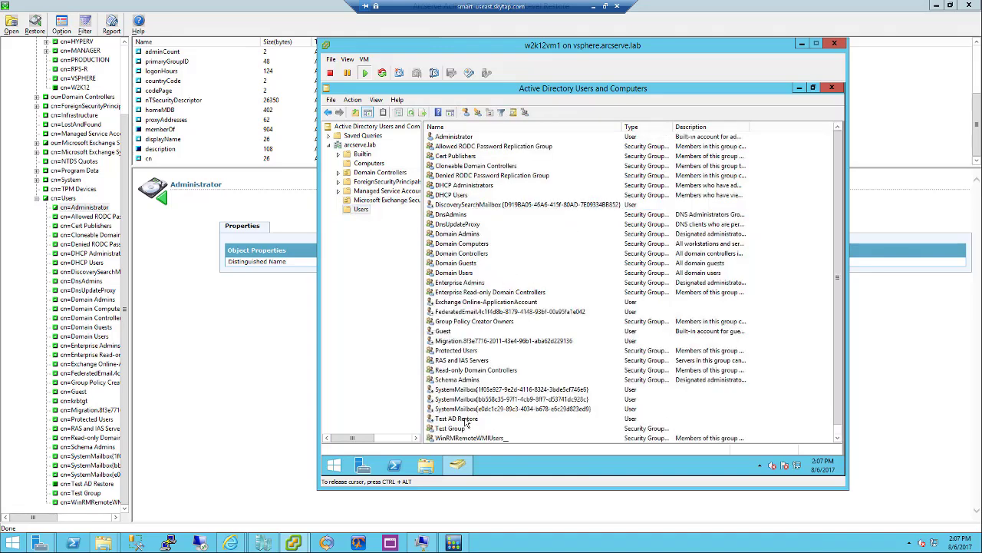
click(464, 419)
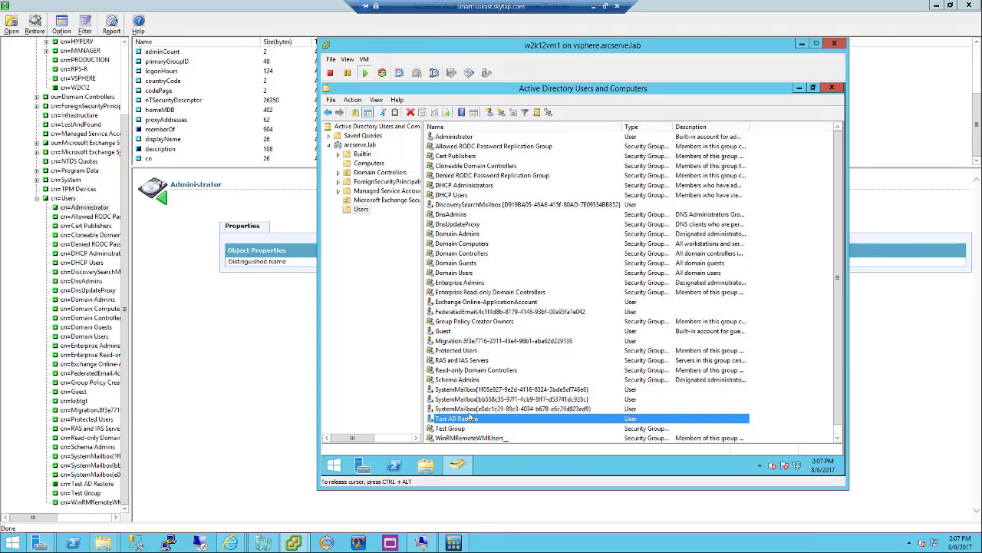
click(454, 137)
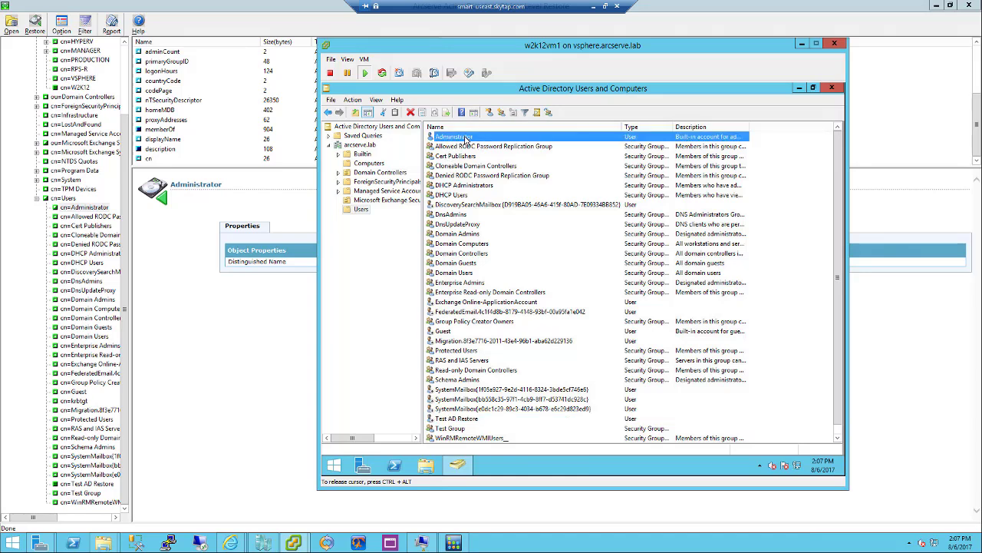
Check Administrator's restored description and its Test Group membership in the properties
double_click(465, 138)
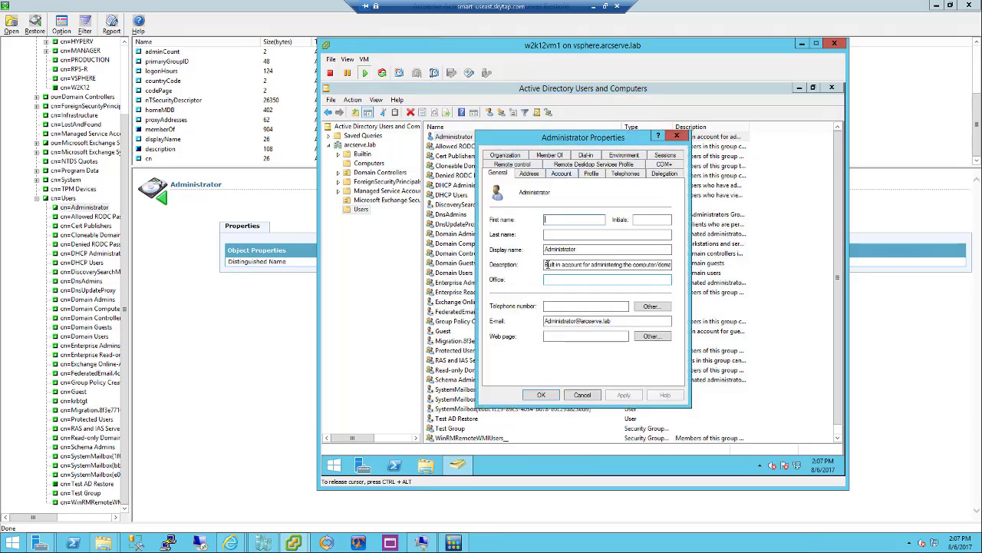
drag(545, 264, 649, 264)
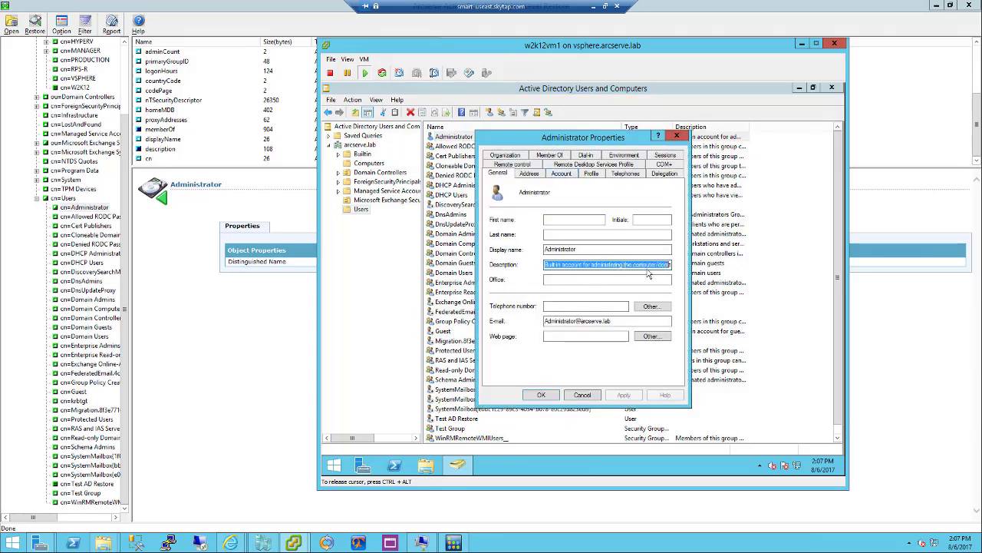
click(649, 264)
click(548, 156)
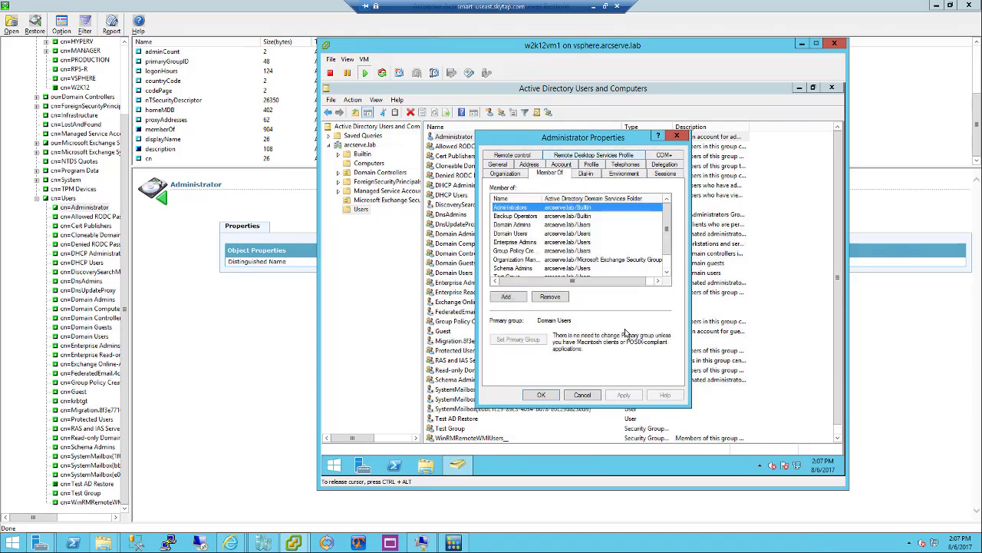
scroll(668, 272, down, 1)
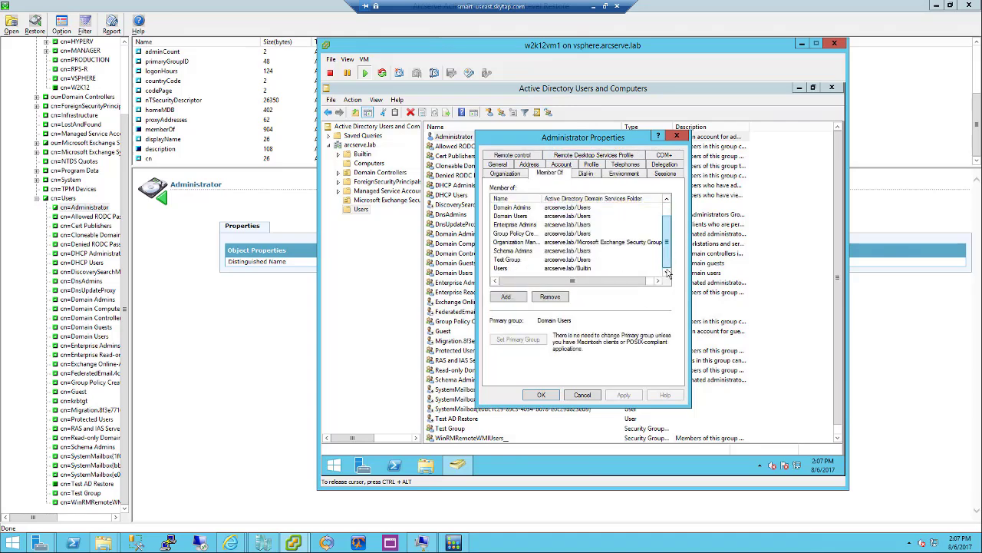
click(508, 260)
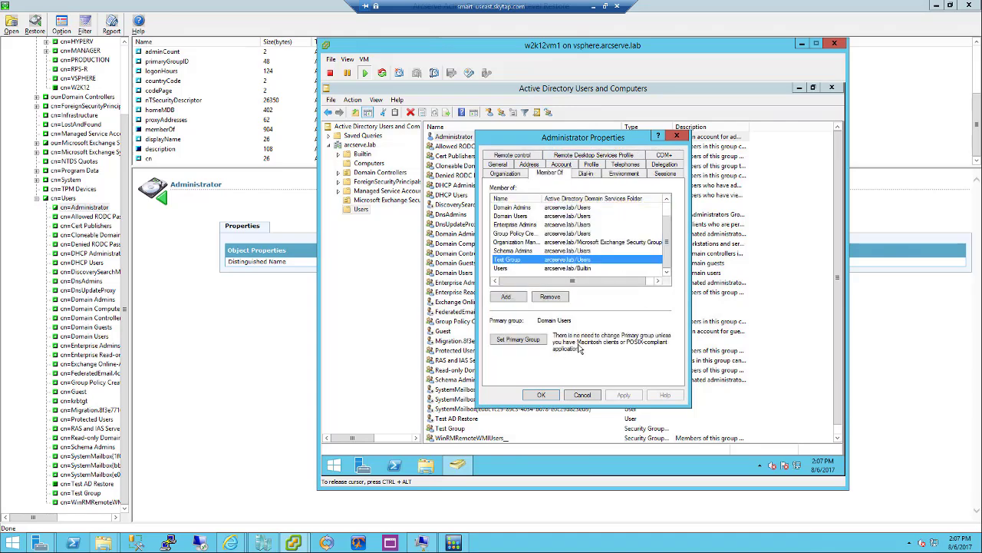
Close the Administrator properties and ADUC, then switch to the w2k12vm2 Hyper-V connection
click(551, 398)
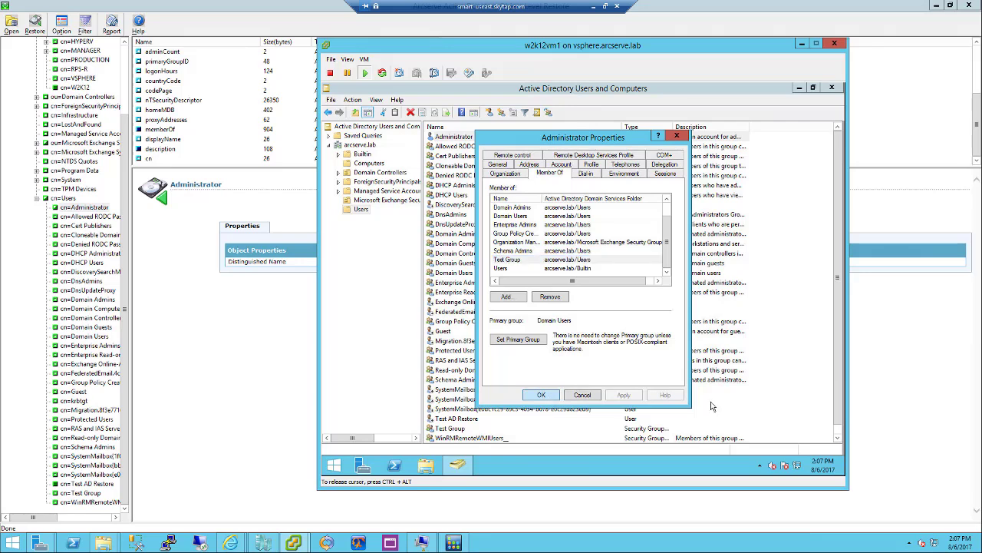
click(837, 87)
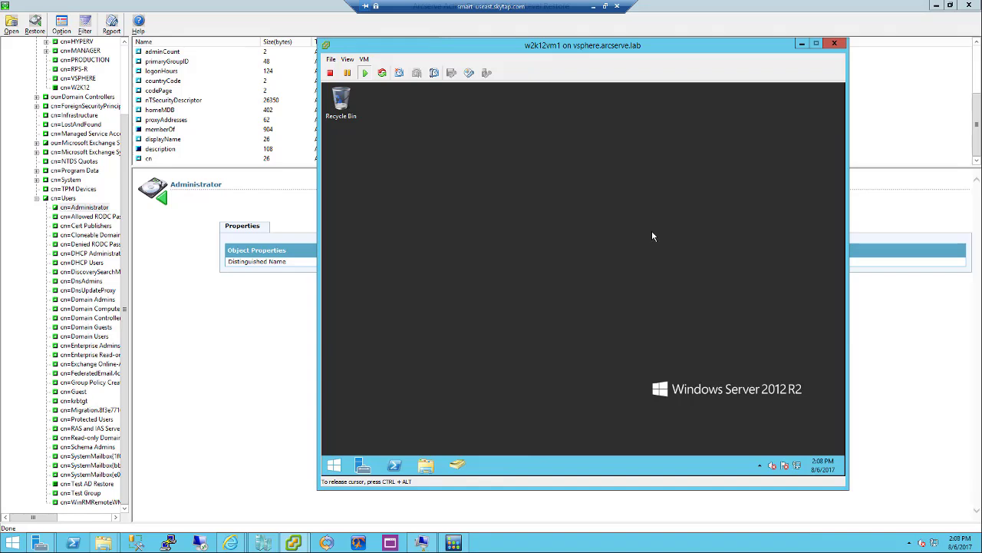
click(421, 545)
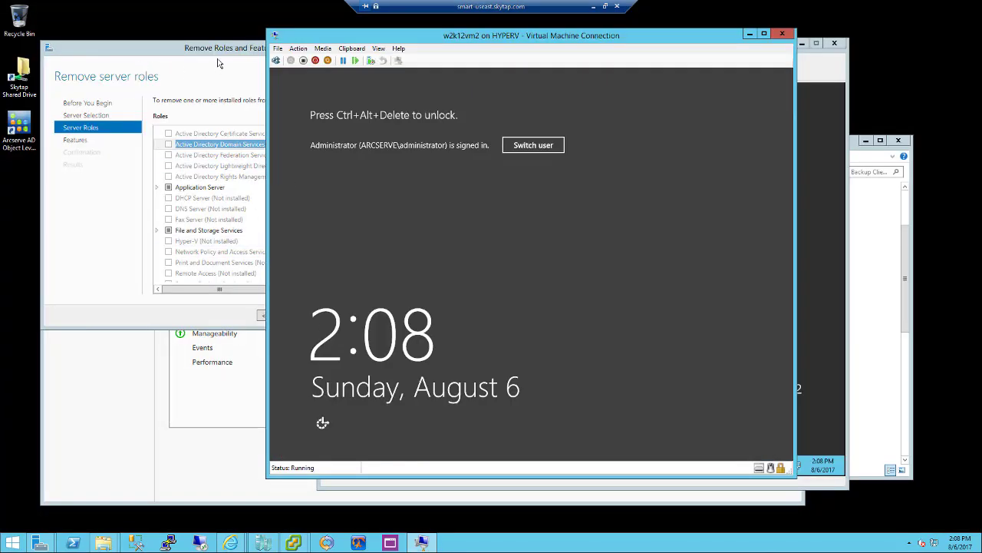
Cancel the role removal wizard and sign in to w2k12vm2 with the account password
click(358, 542)
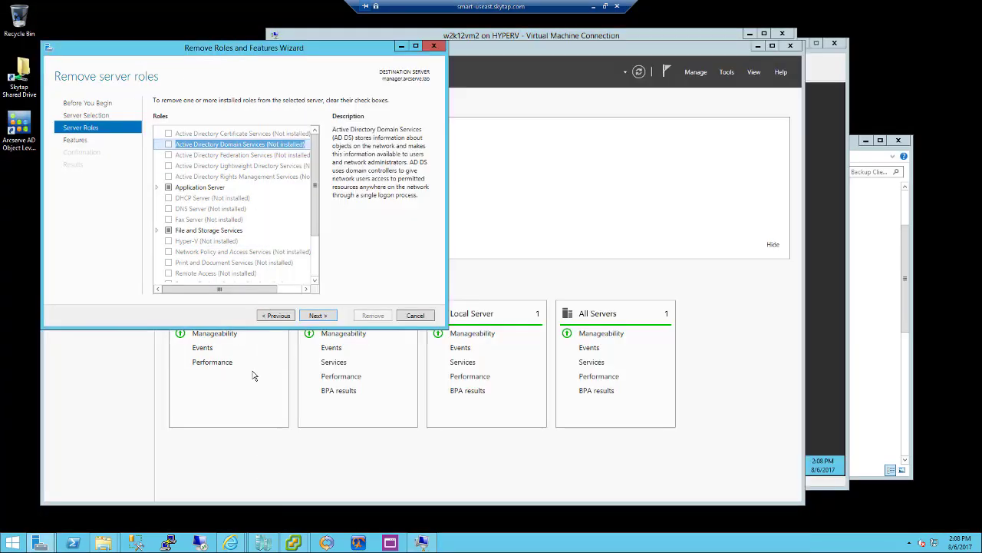
click(415, 316)
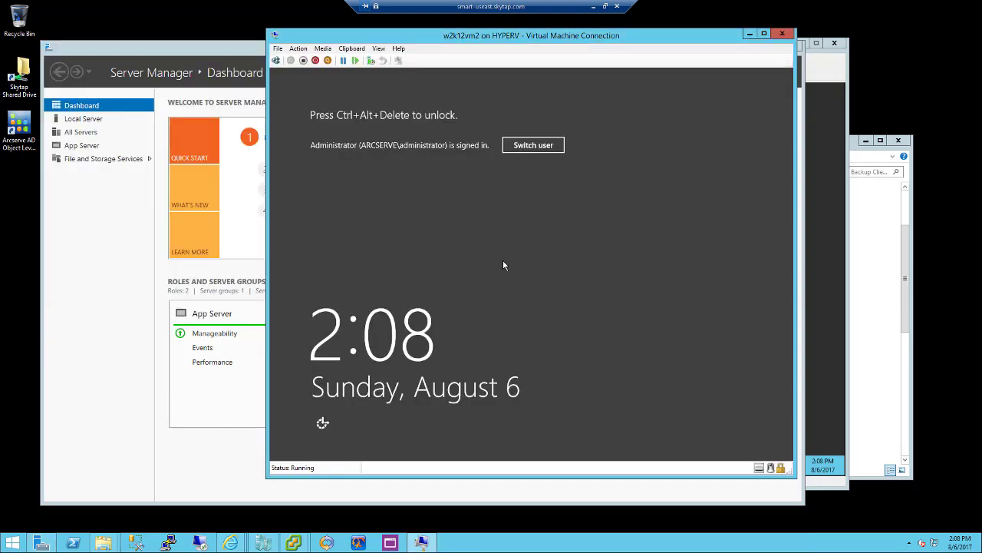
click(276, 60)
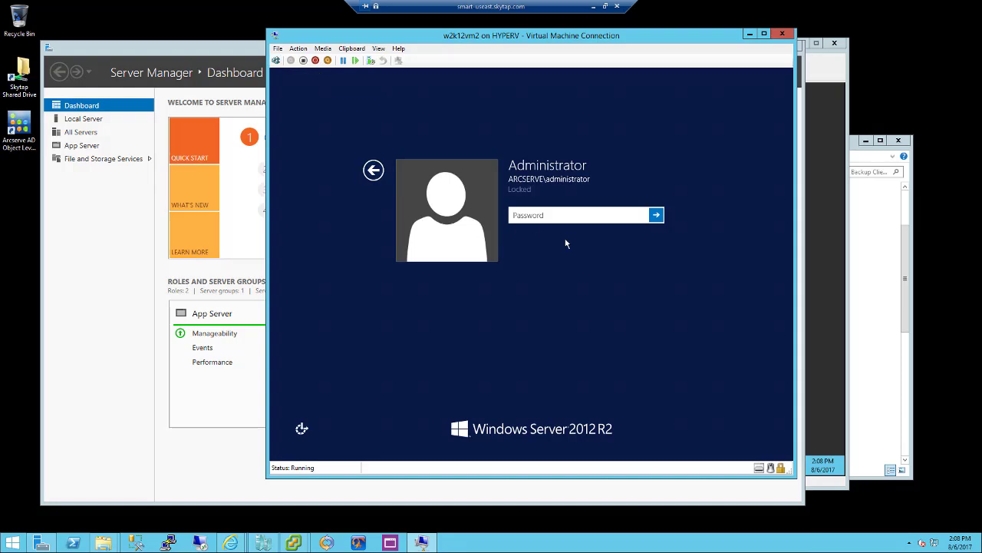
text(P)
key(Return)
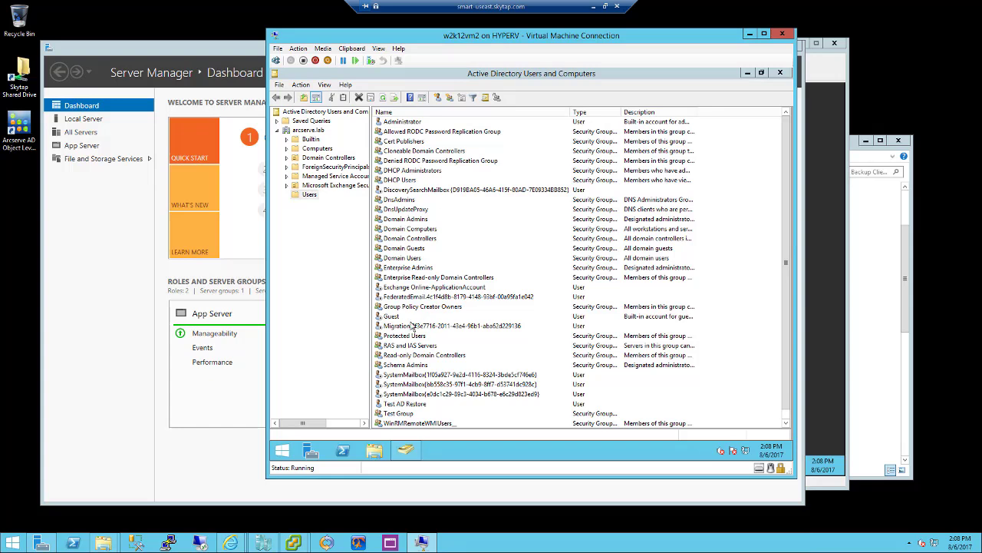
Delete the Test AD Restore and Migration users from Users, confirming each
click(413, 405)
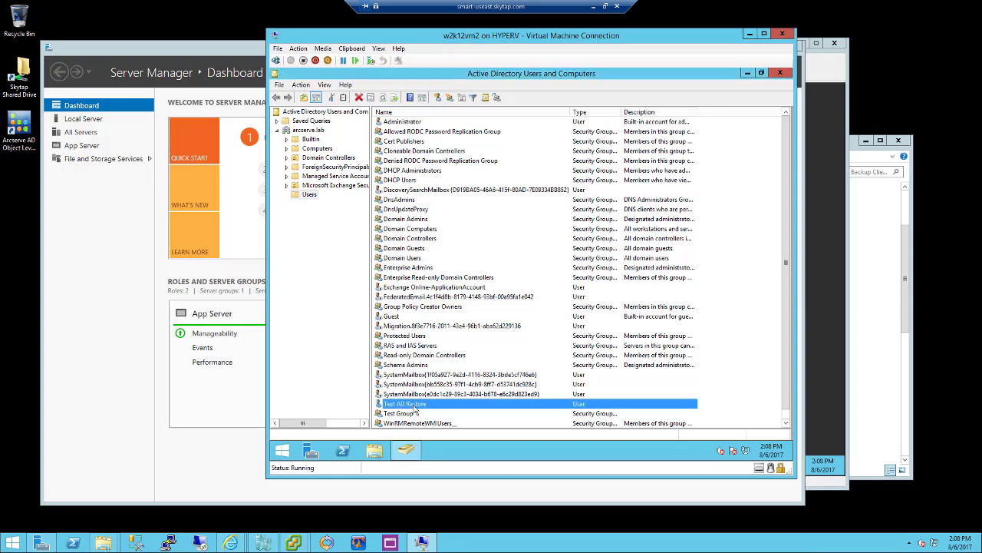
key(Delete)
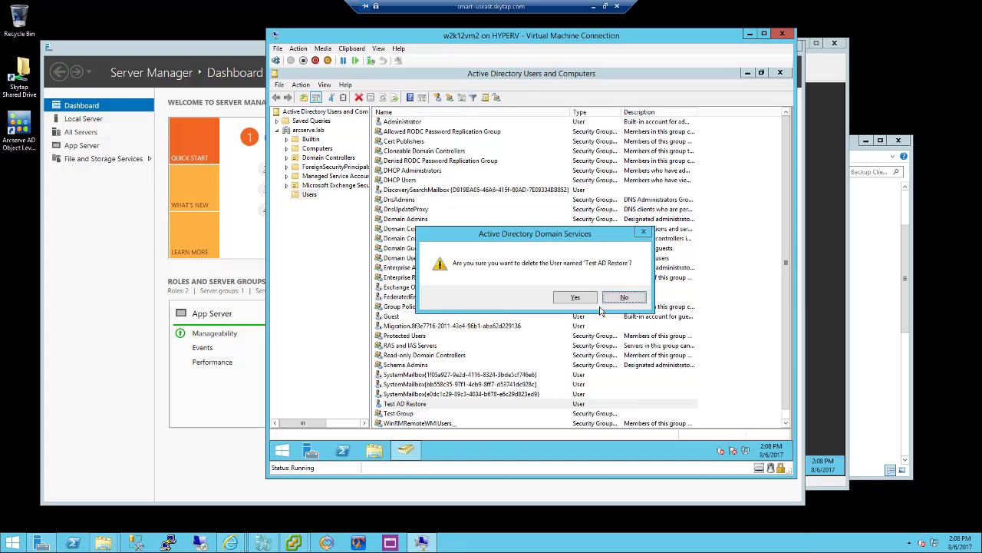
click(576, 300)
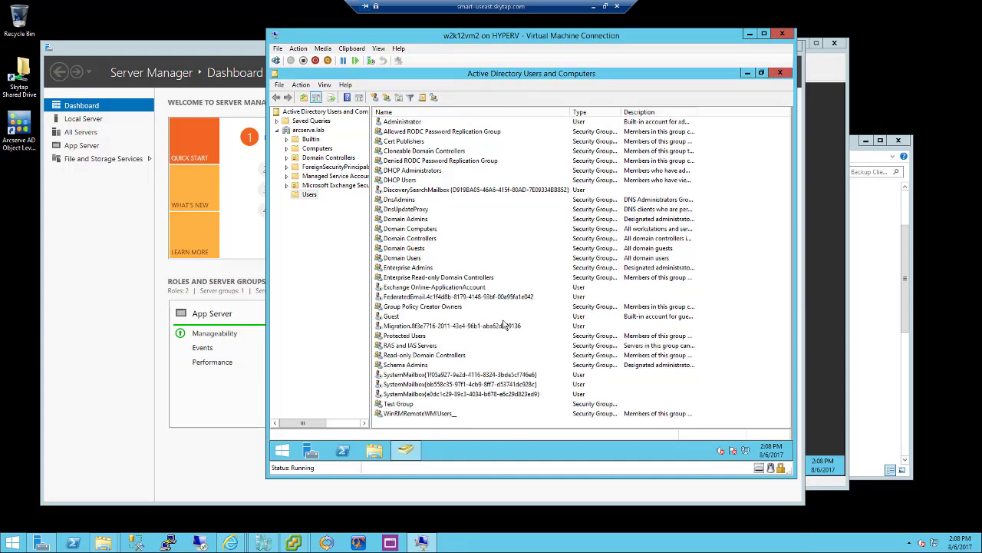
click(420, 329)
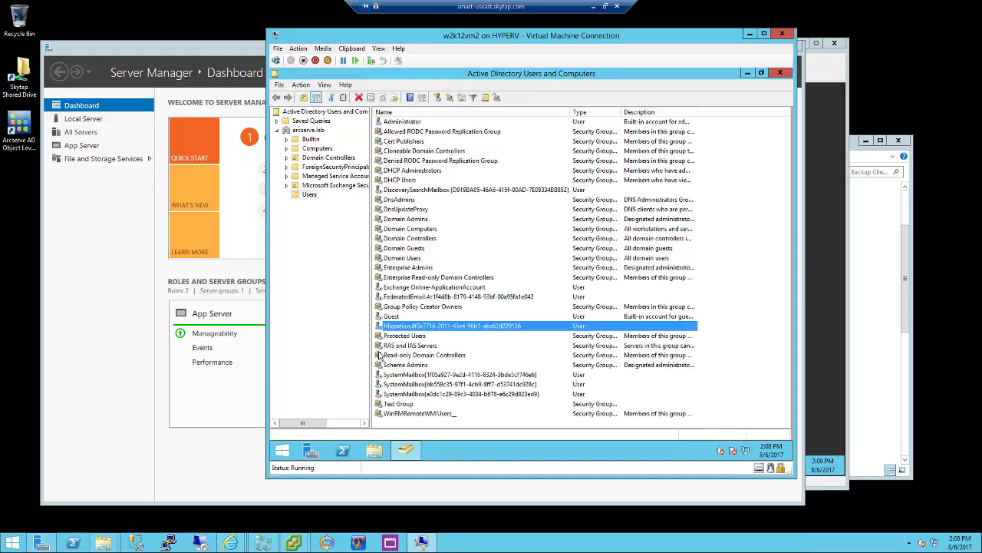
key(Delete)
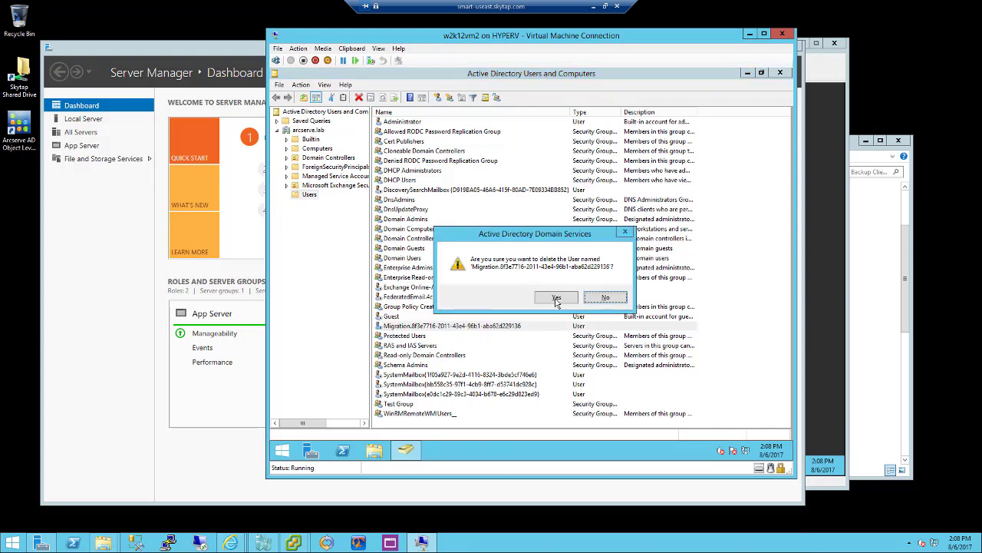
click(556, 299)
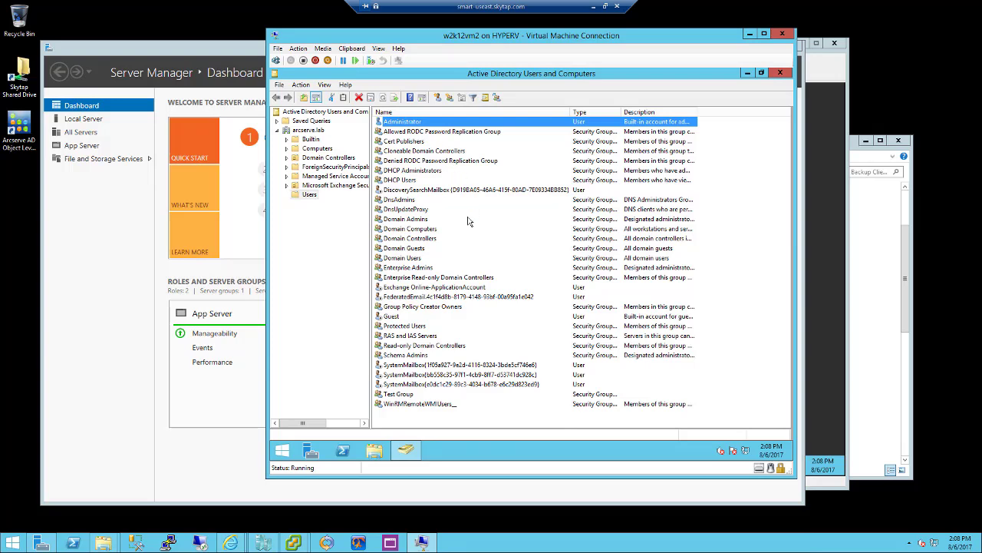
Clear the Administrator account's description and e-mail address in its properties
key(Return)
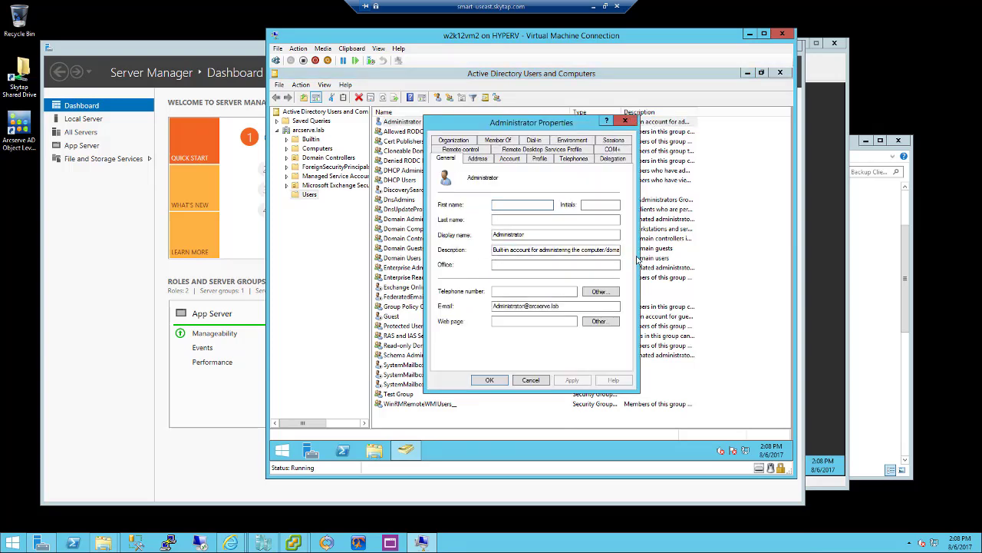
click(494, 250)
drag(655, 257, 689, 264)
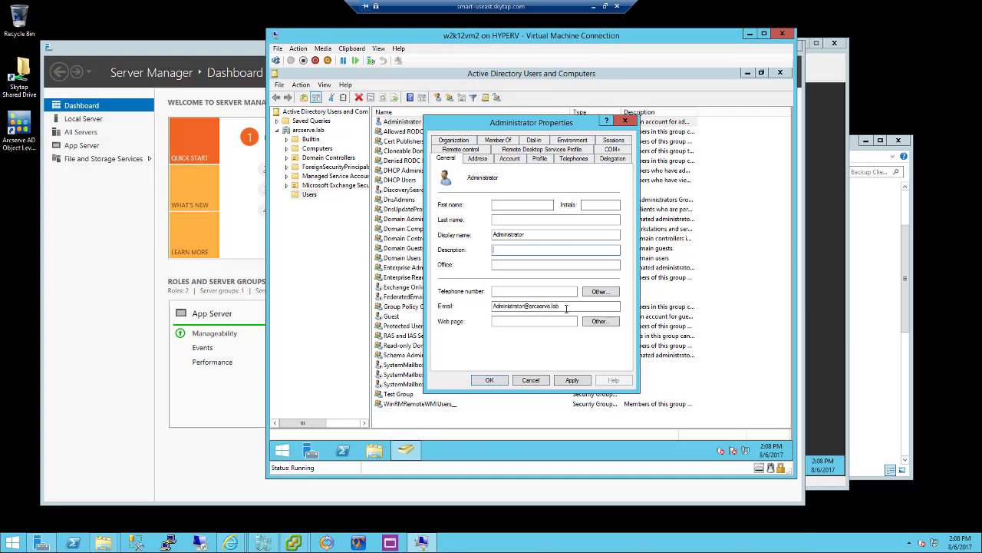
double_click(476, 314)
key(Delete)
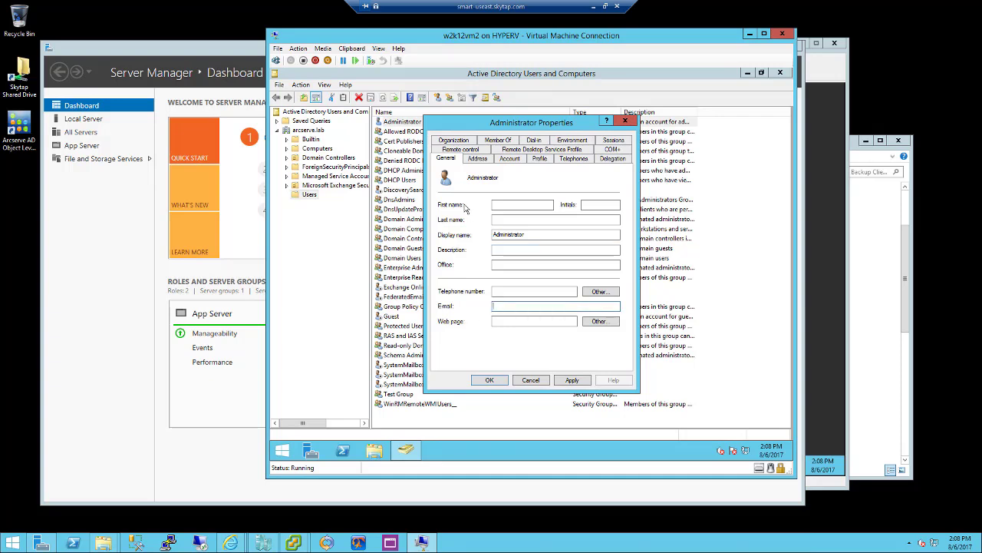
Remove Administrator from Backup Operators and Test Group, then apply and save the changes
click(494, 143)
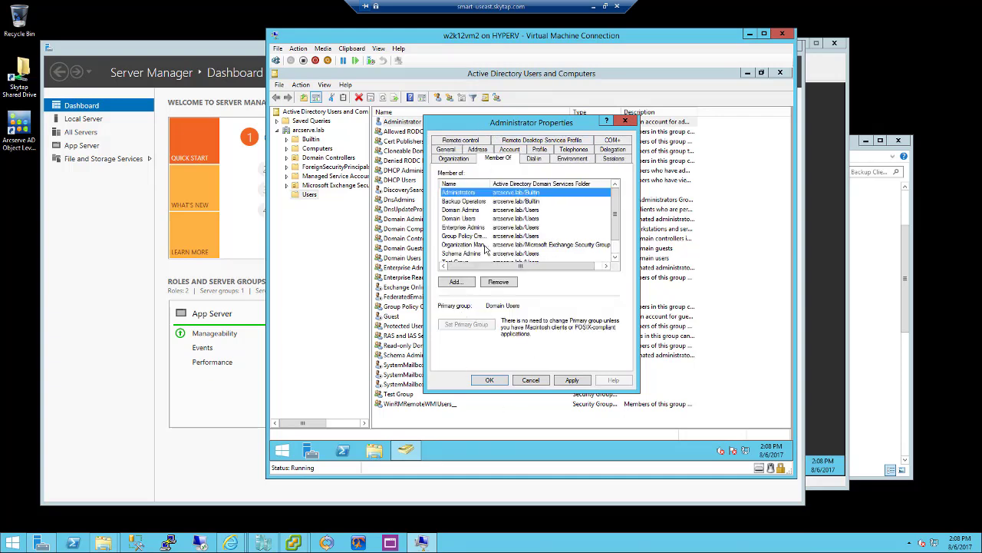
click(465, 246)
click(461, 254)
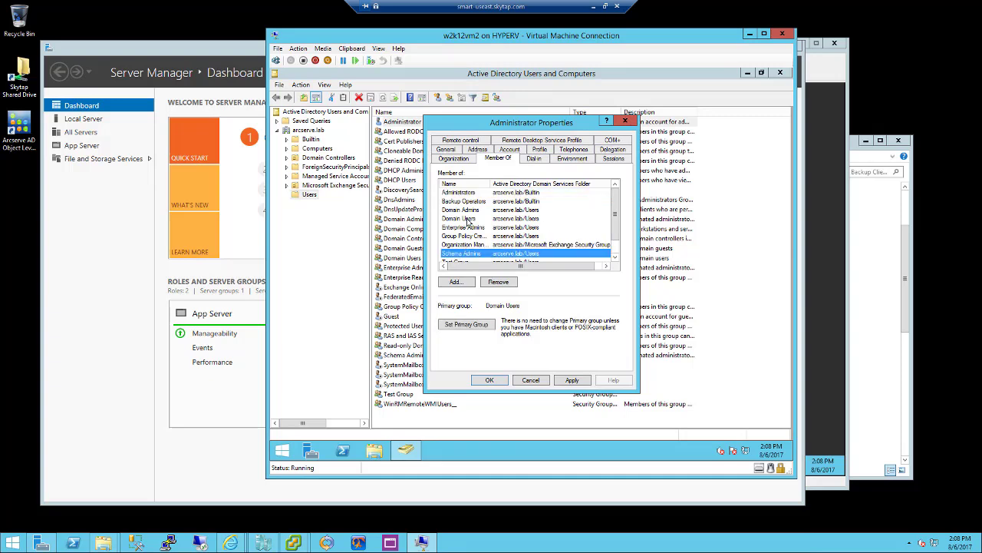
click(477, 193)
click(470, 201)
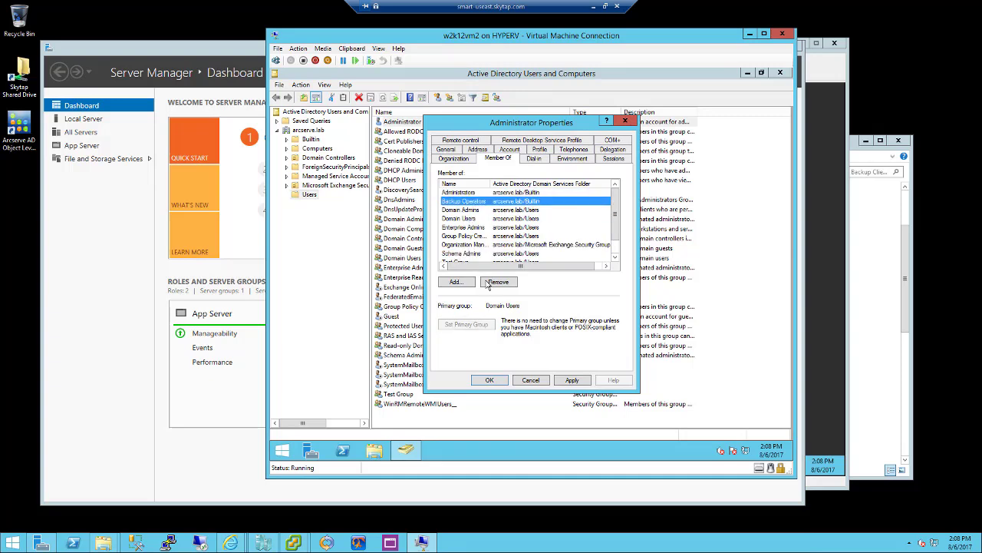
click(505, 284)
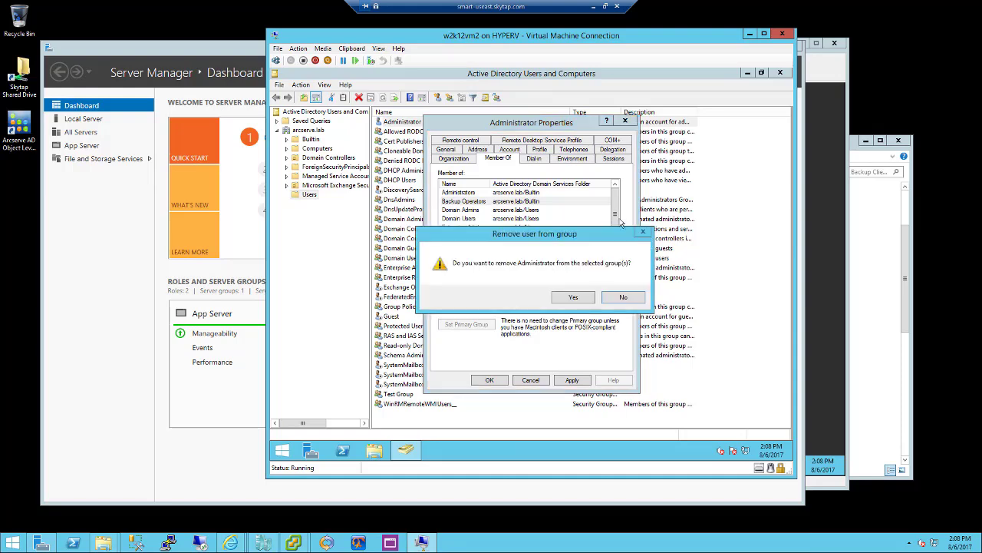
click(575, 298)
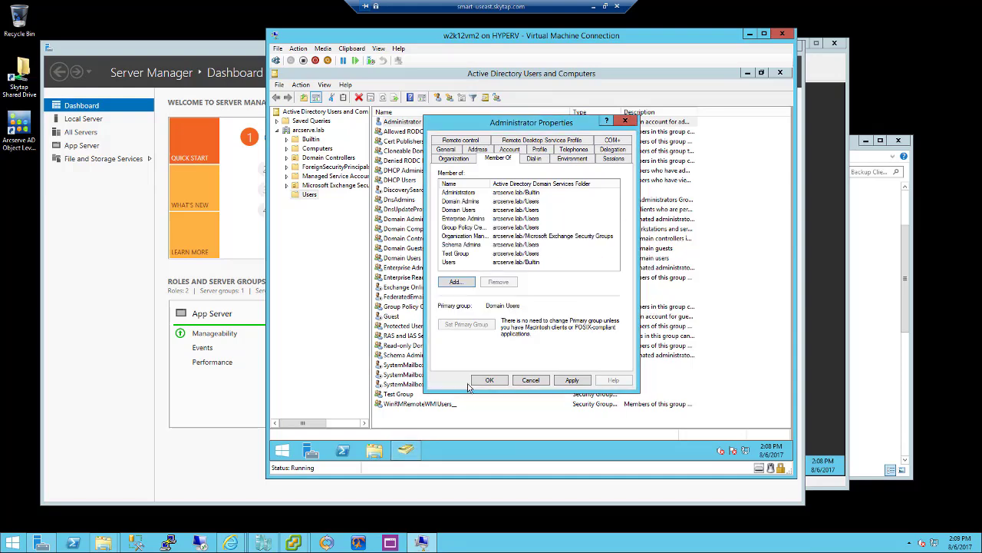
click(464, 256)
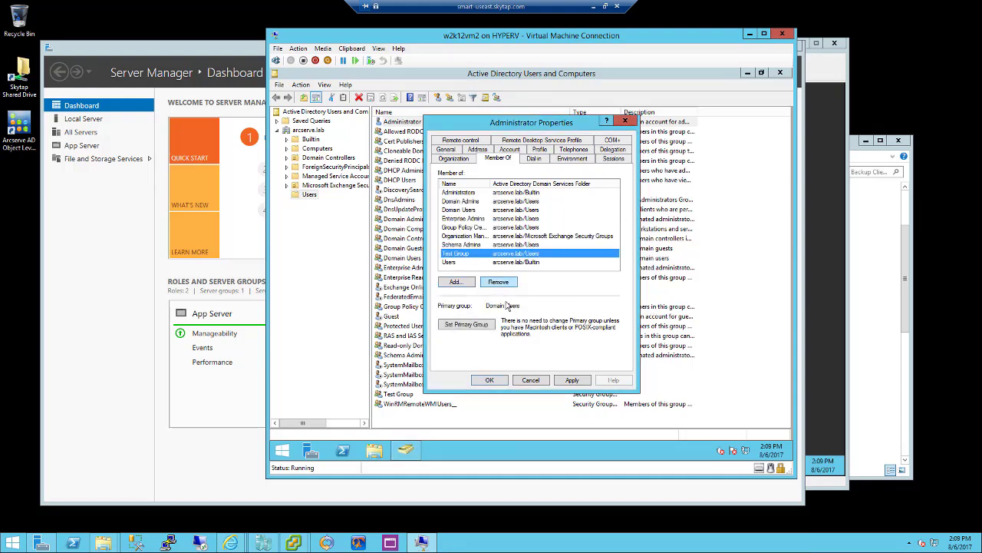
click(505, 284)
click(575, 301)
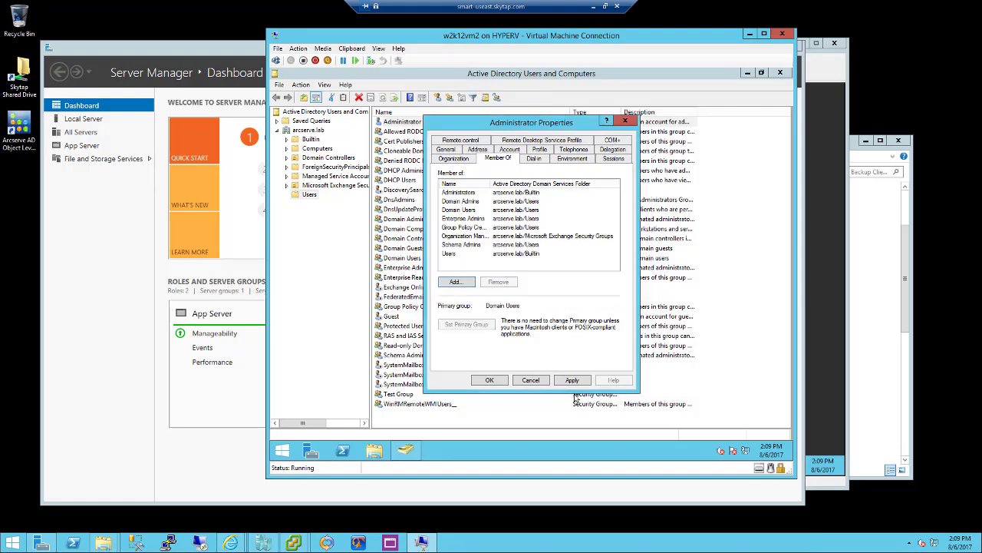
click(577, 382)
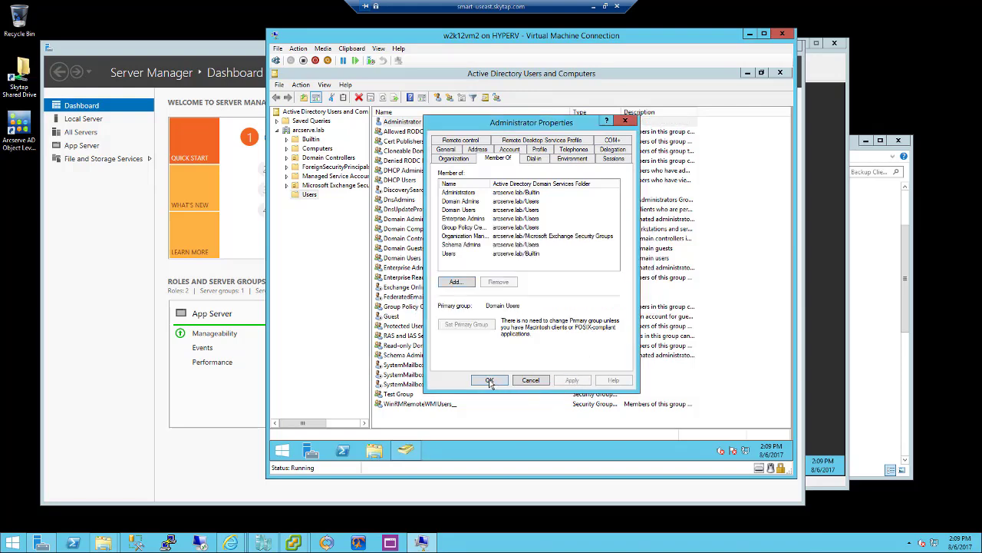
click(490, 381)
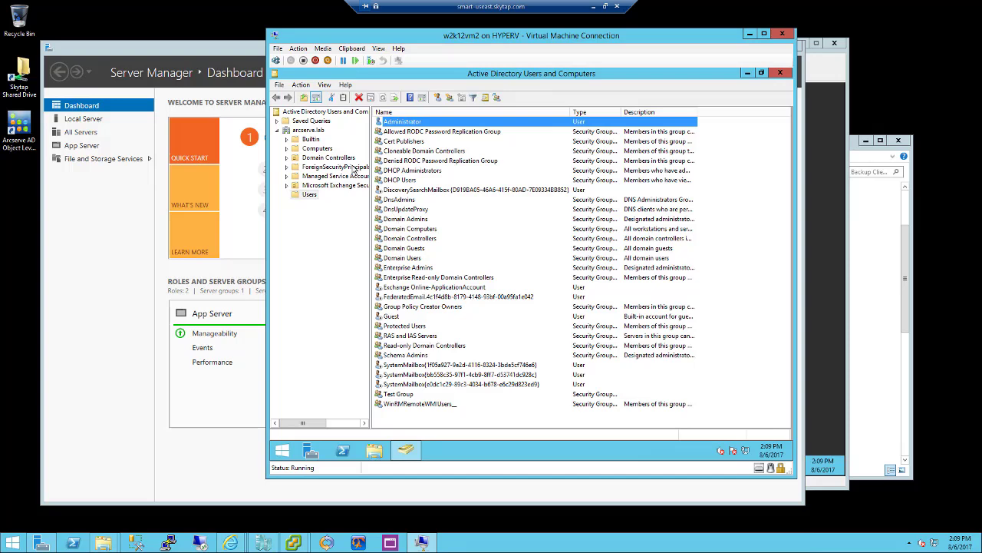
Delete the PRODUCTION computer from Computers
click(316, 148)
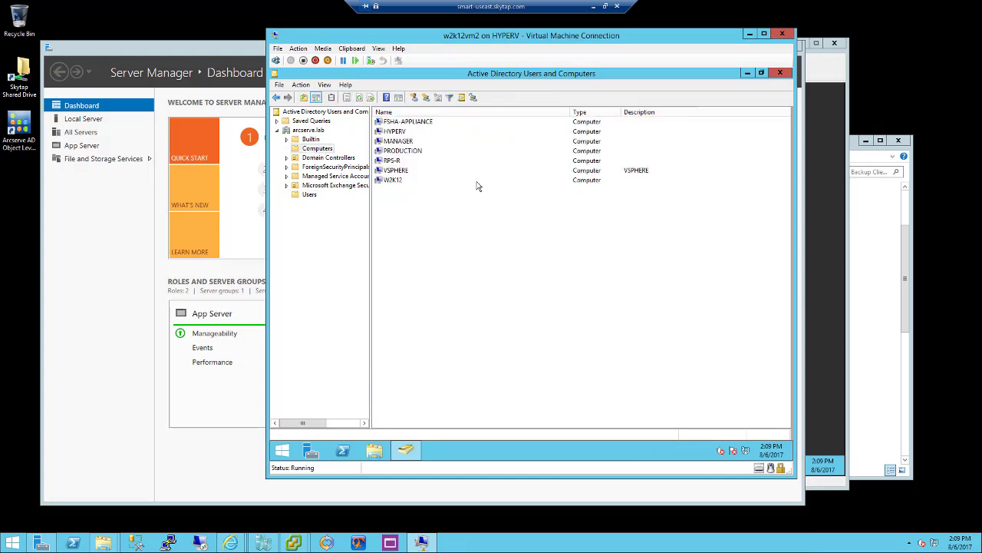
click(408, 154)
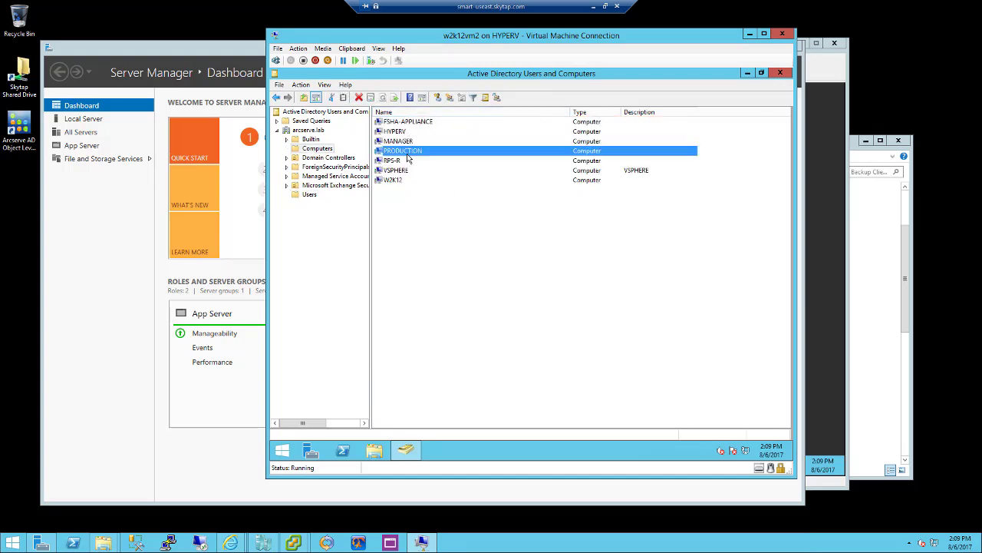
key(Delete)
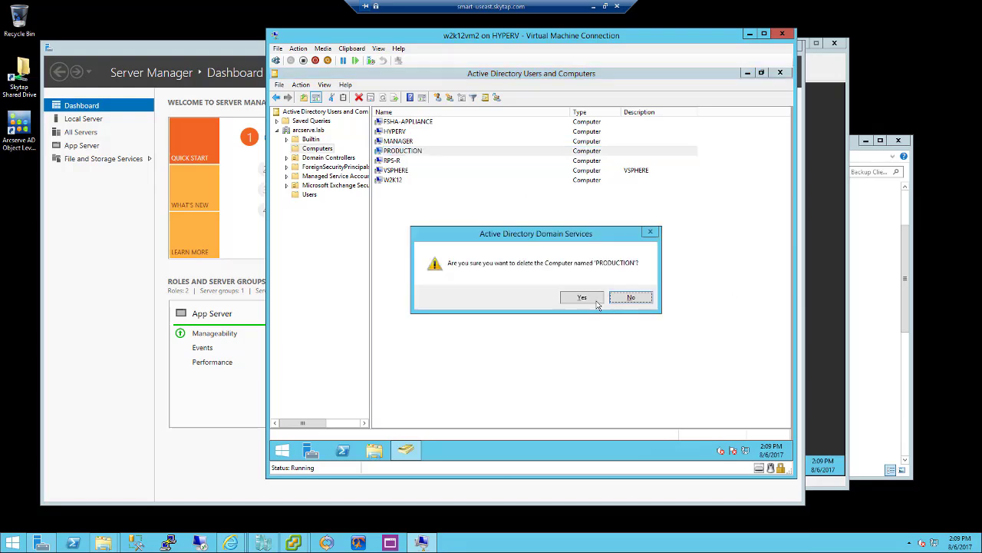
click(597, 302)
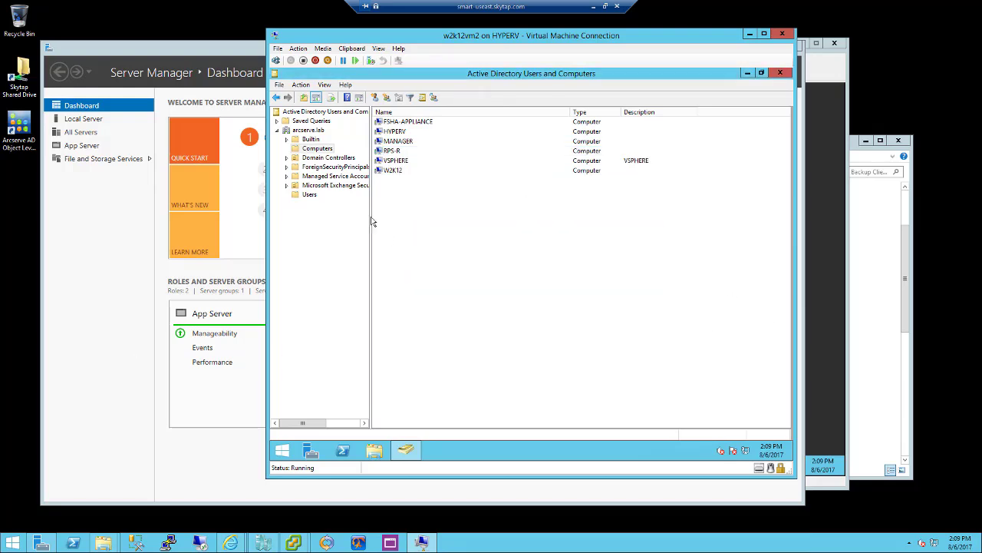
Delete the Public Folder Management group from Microsoft Exchange Security Groups
click(326, 186)
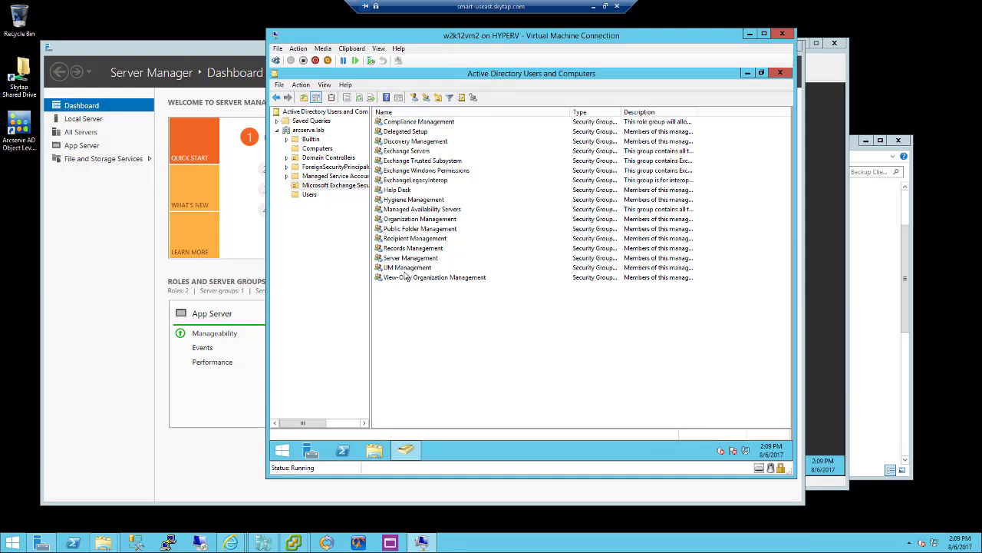
click(402, 231)
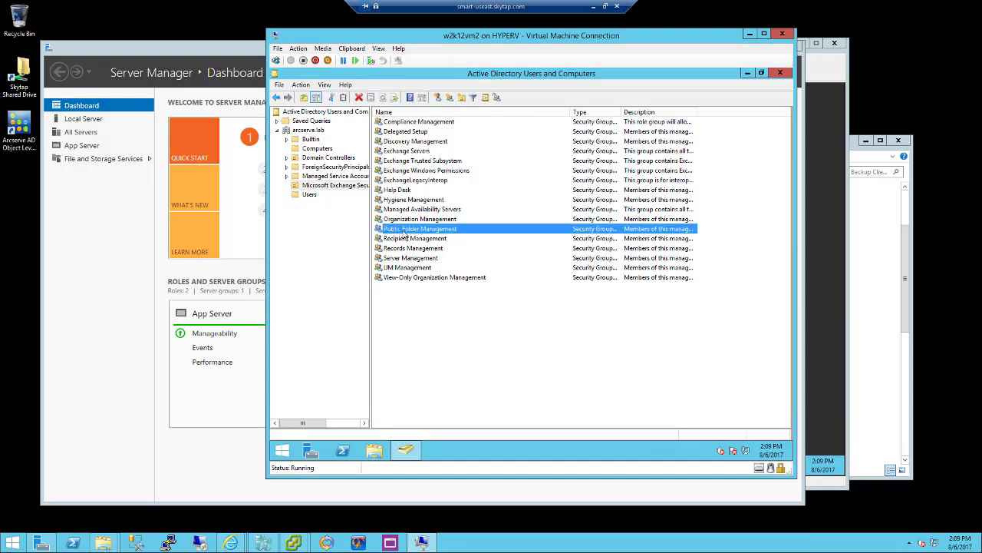
key(Delete)
click(572, 298)
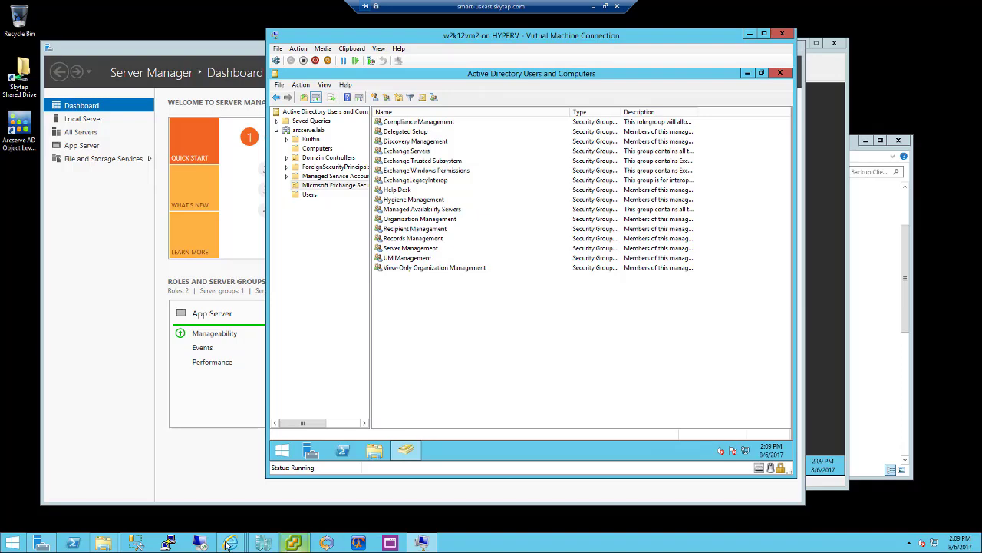
Dismount the mounted recovery point in Arcserve UDP Agent and close the mount window
mouse_move(230, 543)
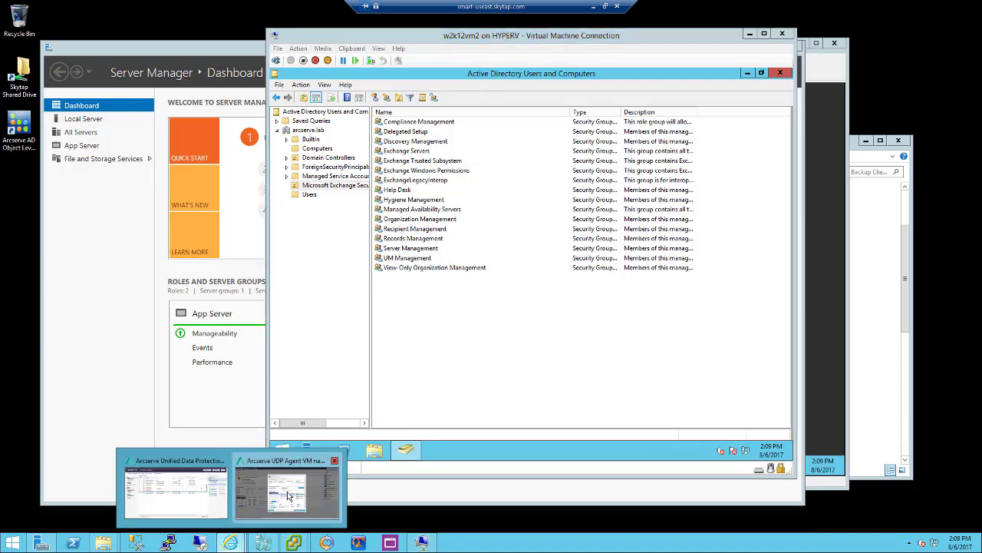
click(289, 496)
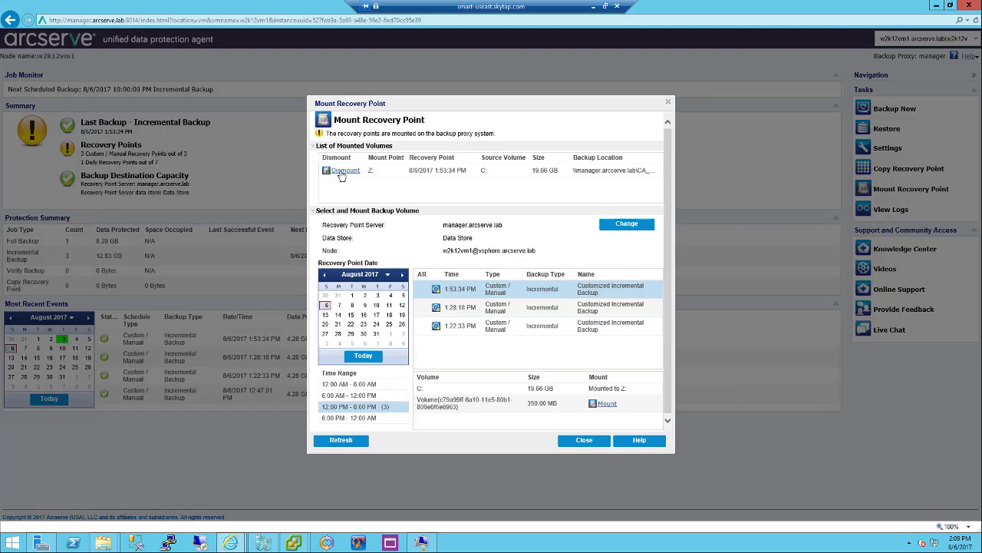
click(342, 171)
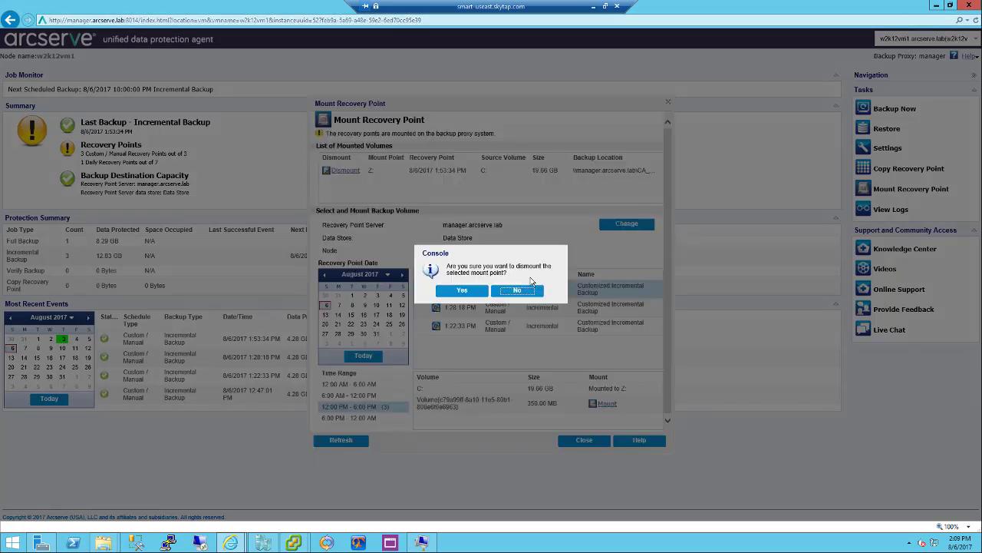
click(455, 292)
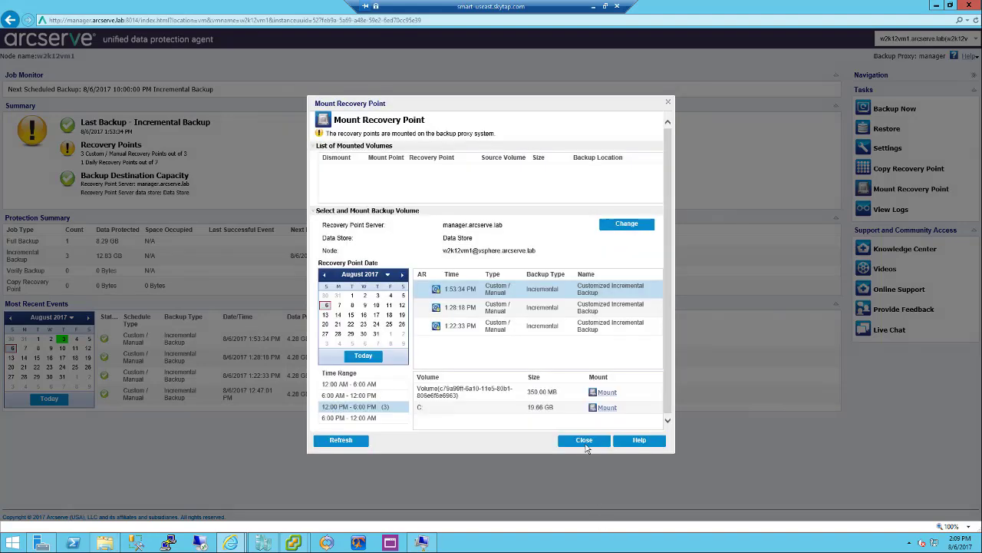
click(585, 442)
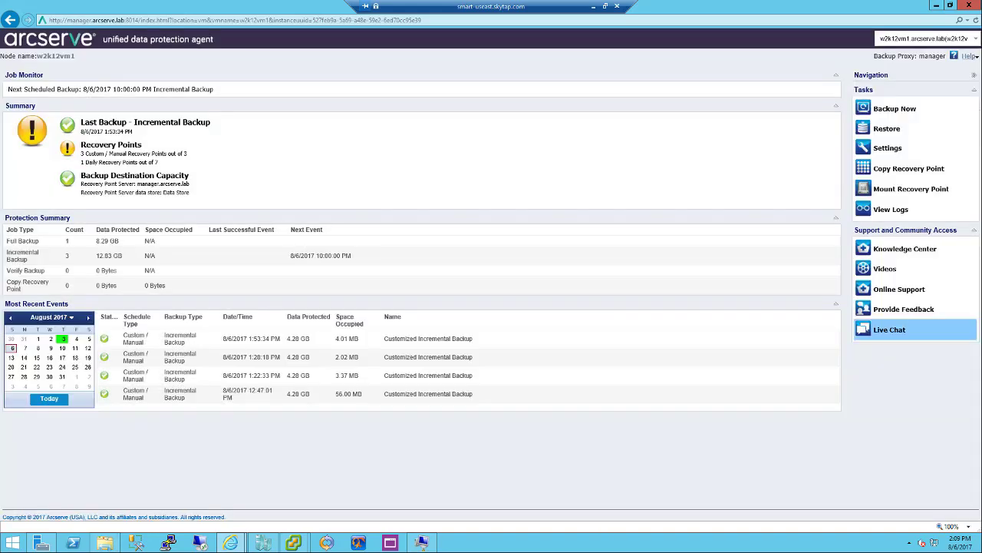
Switch the agent to node w2k12vm2 and confirm
click(977, 39)
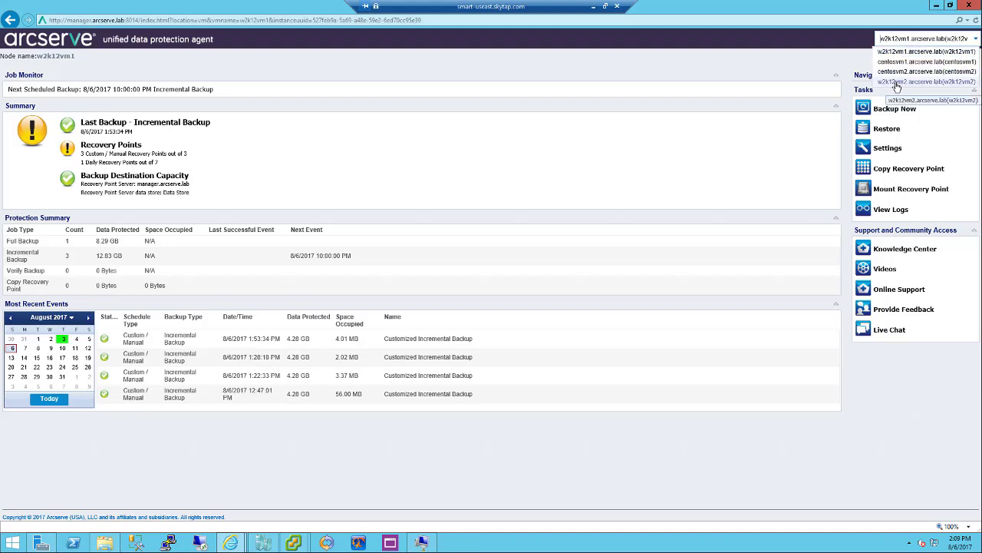
click(906, 82)
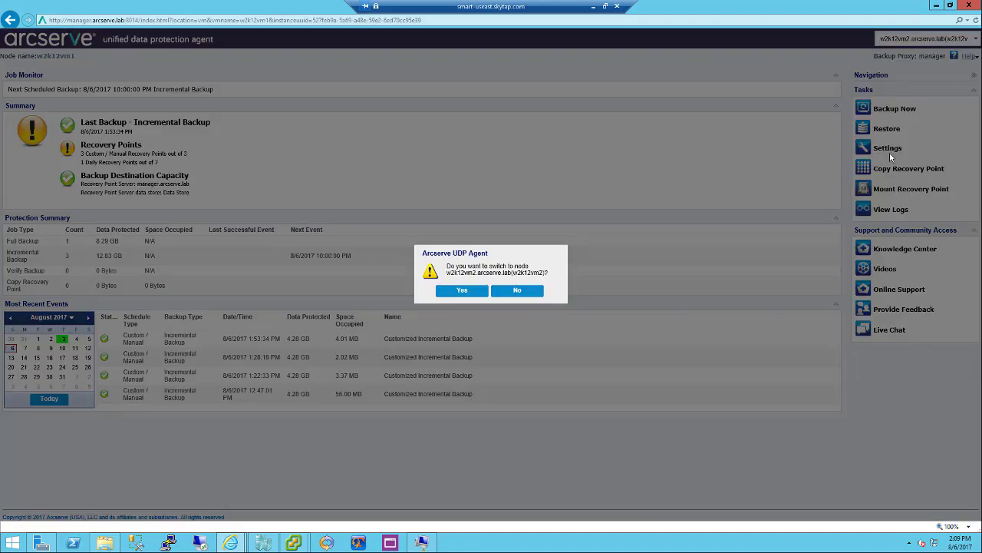
click(463, 292)
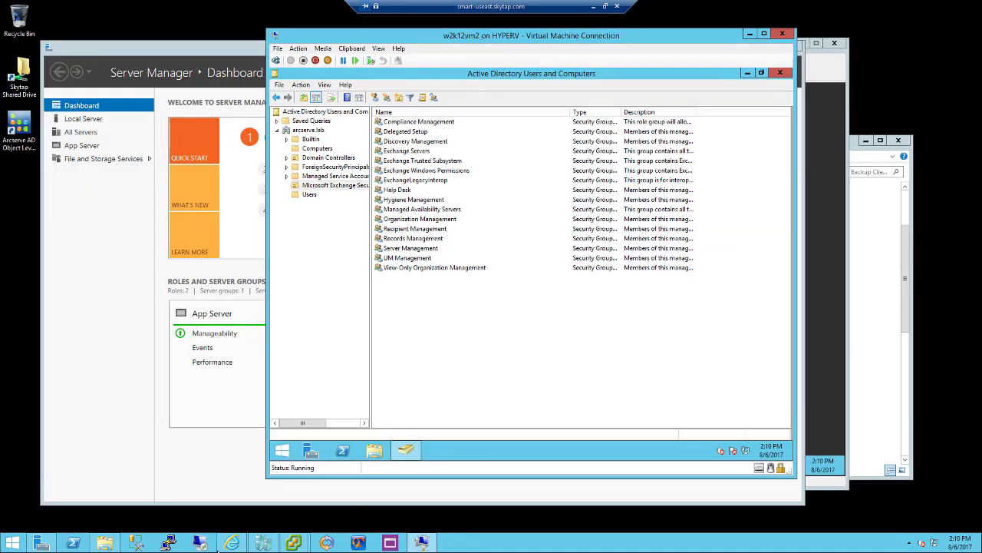
From the w2k12vm2 UDP Agent, mount C: of the 1:53:31 PM recovery point as Z:
click(232, 543)
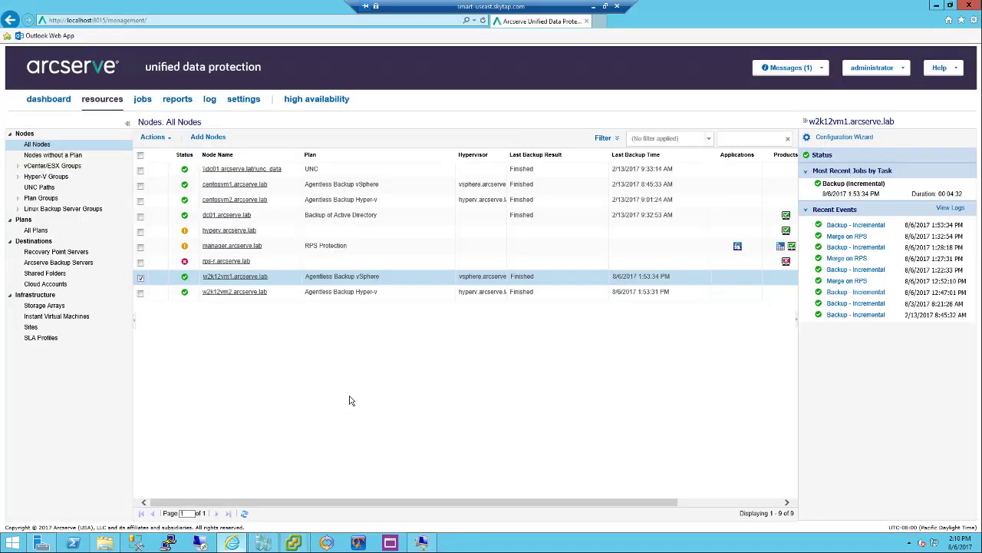
click(212, 292)
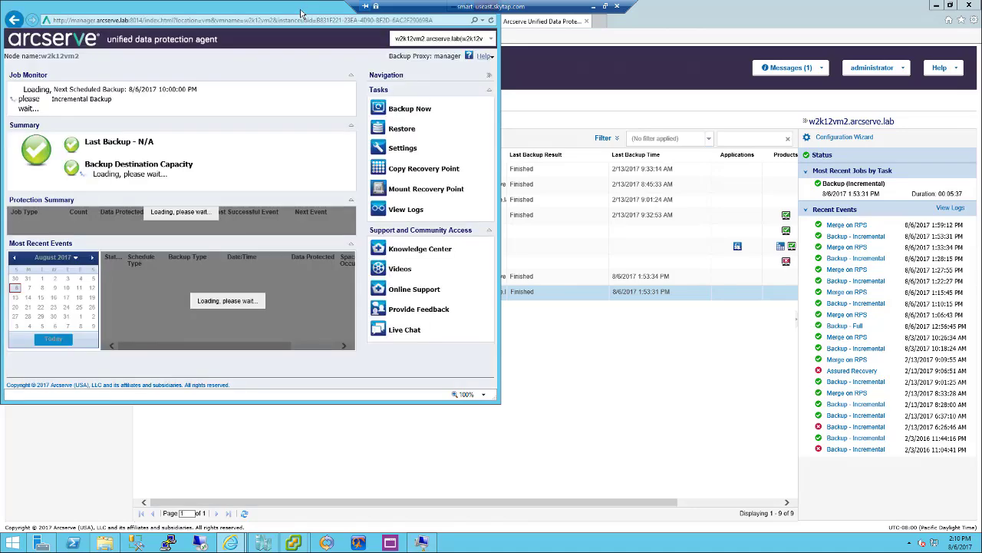
double_click(303, 12)
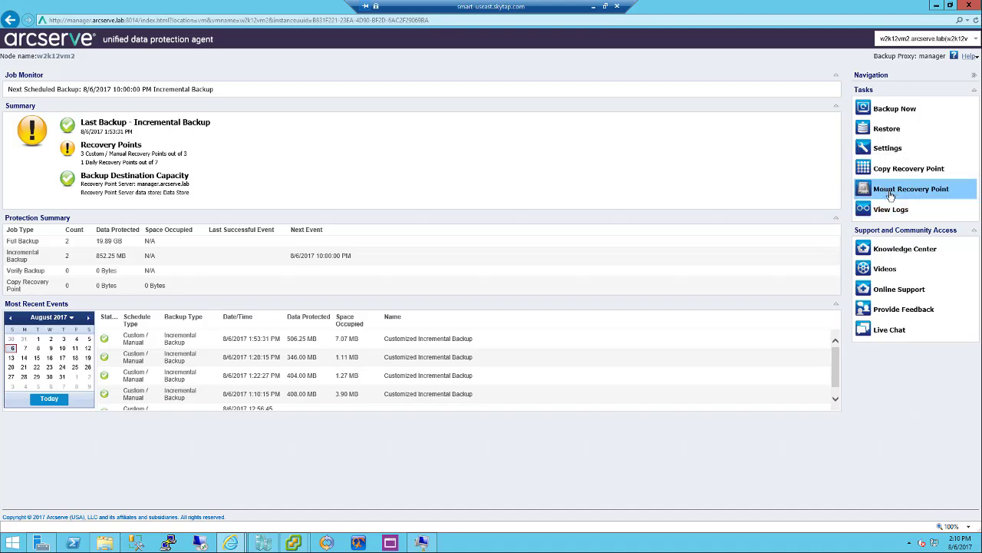
click(890, 196)
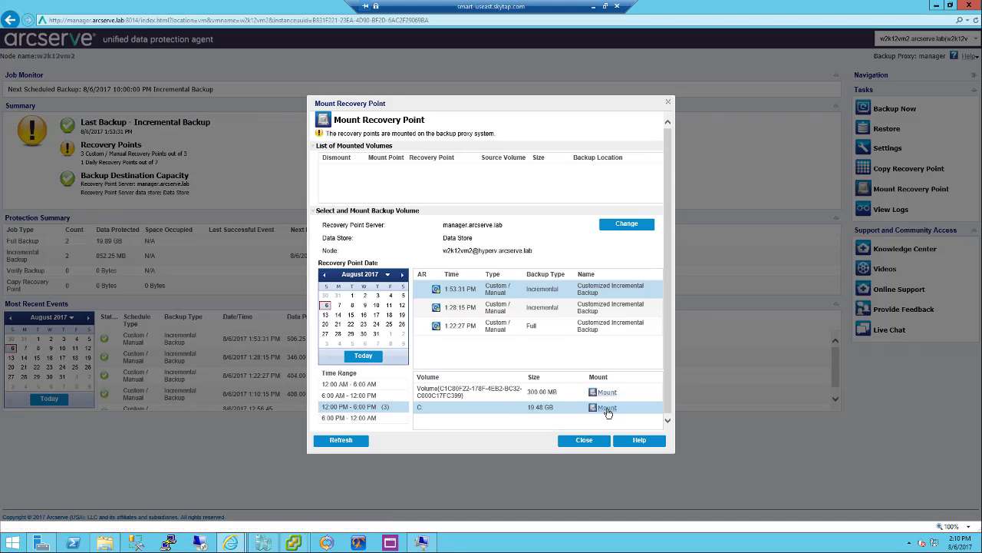
click(607, 407)
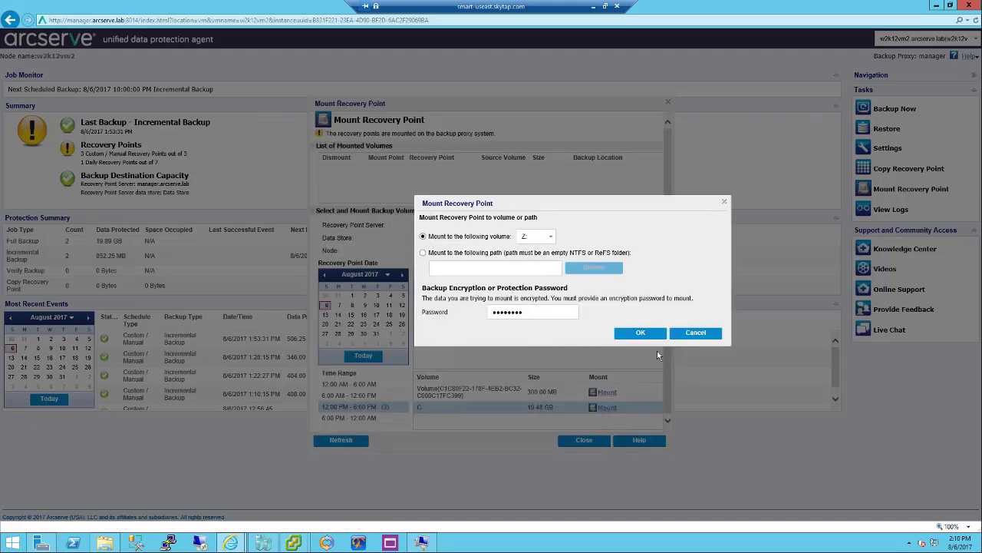
click(645, 335)
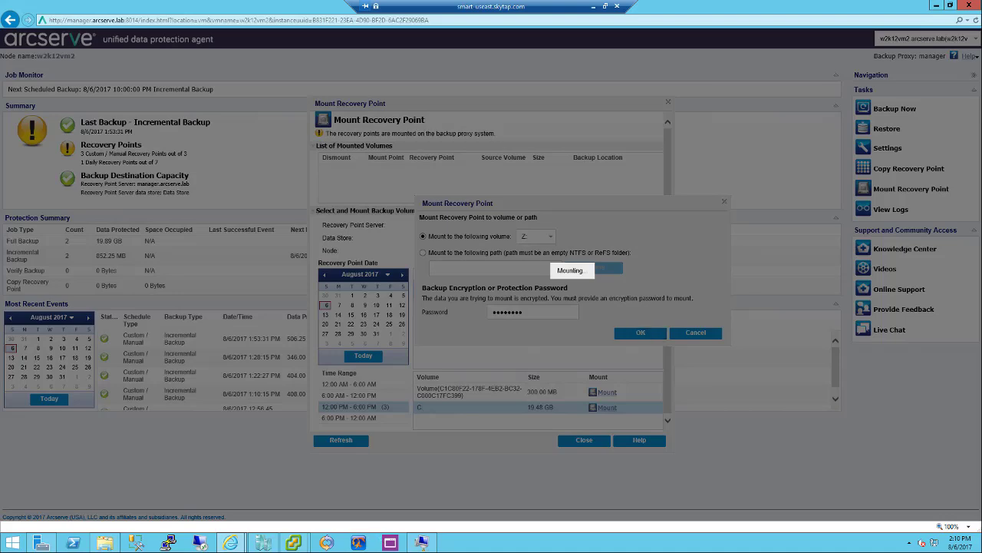
Confirm Local Disk (Z:) contains the Windows and Users folders, then return to the desktop
click(105, 543)
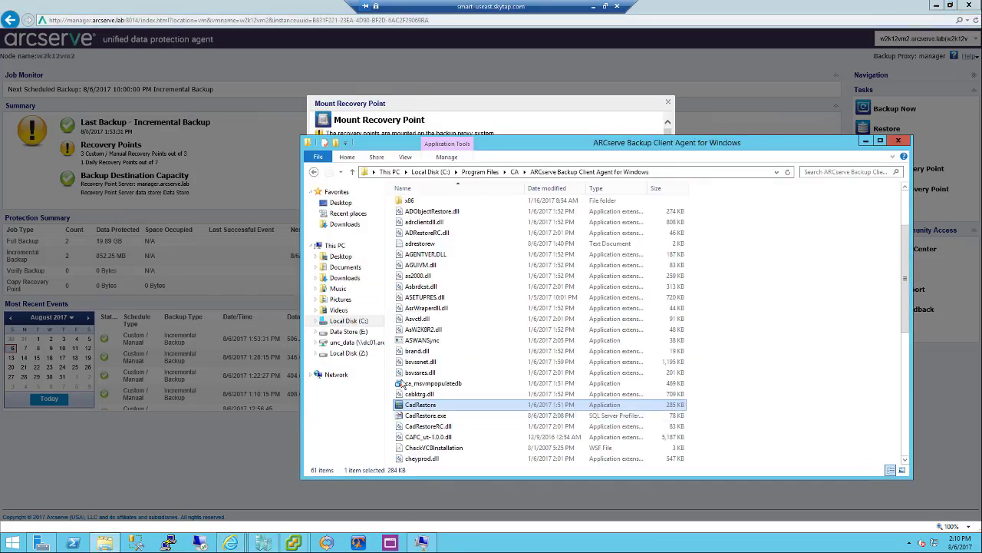
click(356, 355)
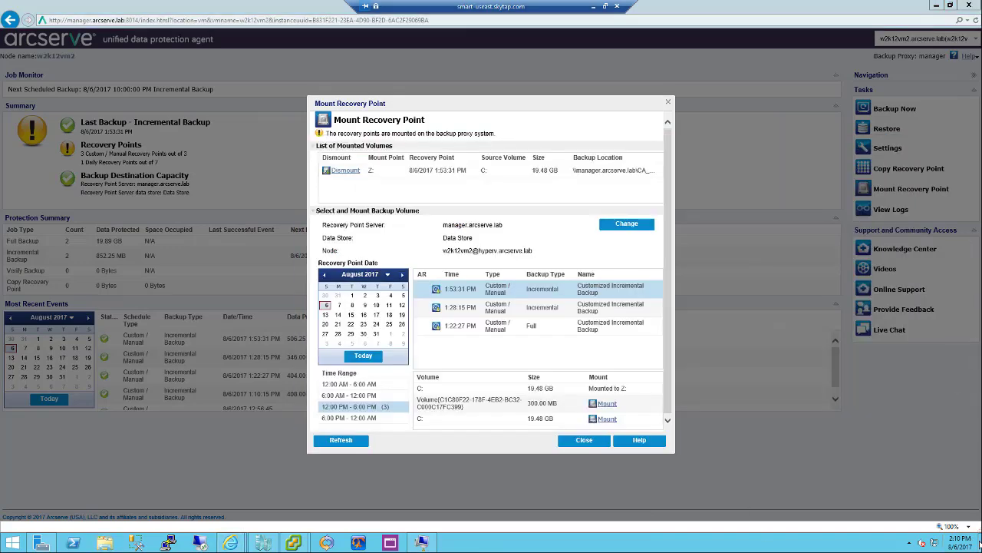
click(981, 542)
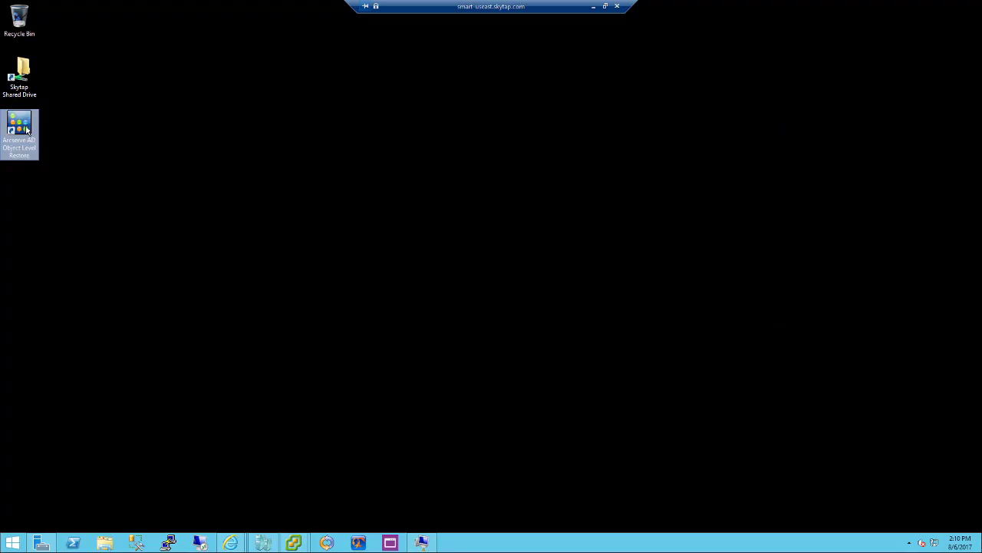
Launch Arcserve AD Object Level Restore and load Z:\Windows\NTDS\ntds.dit, maximizing the window
double_click(23, 132)
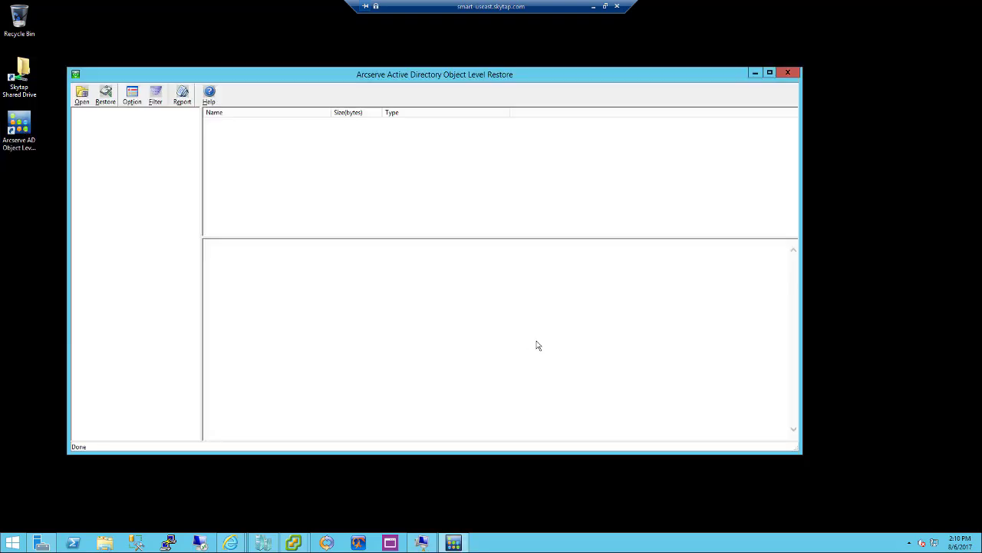
click(82, 97)
click(527, 174)
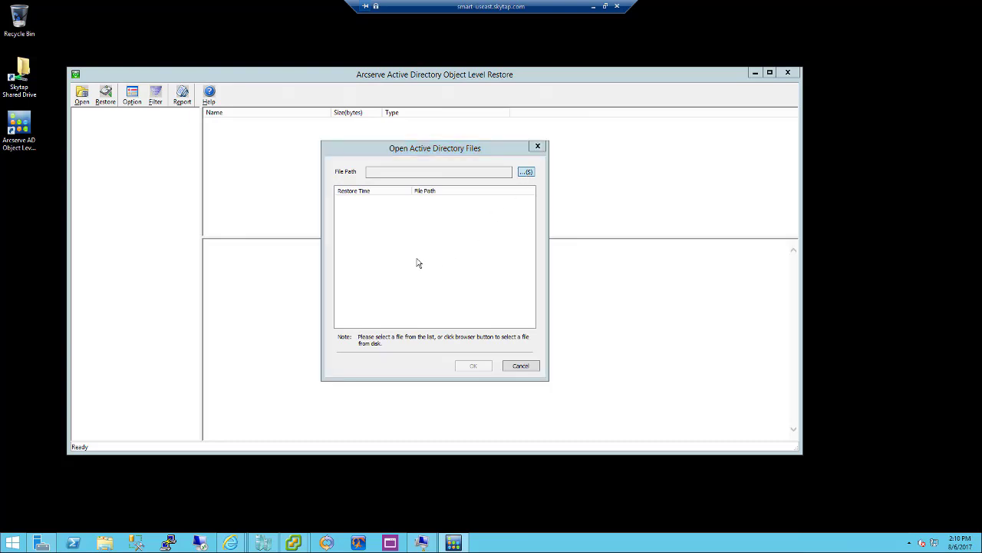
click(381, 179)
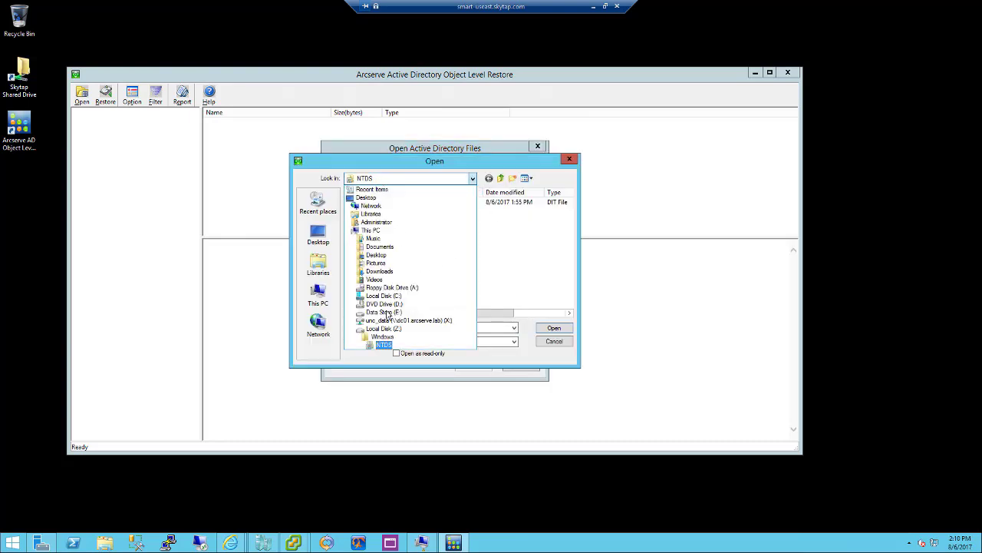
click(538, 281)
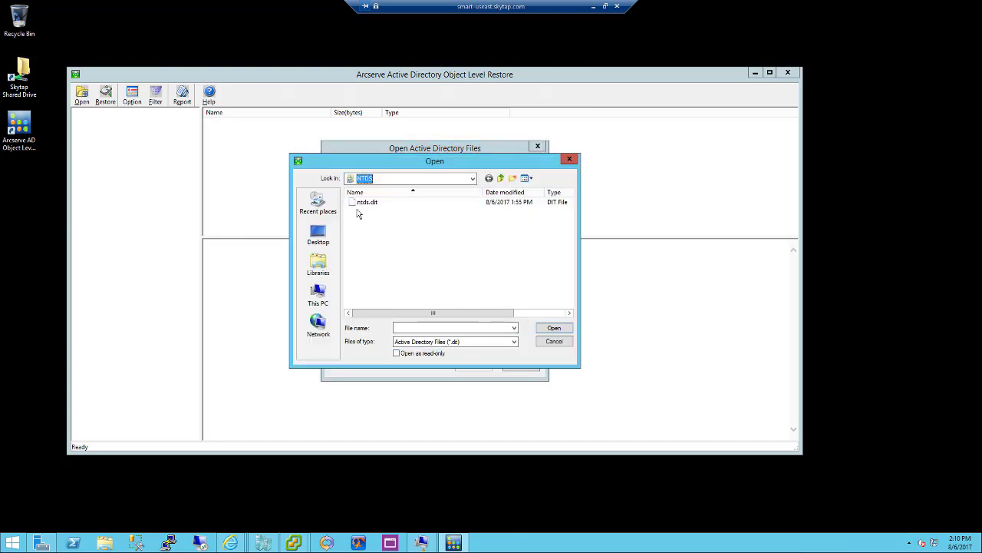
double_click(358, 203)
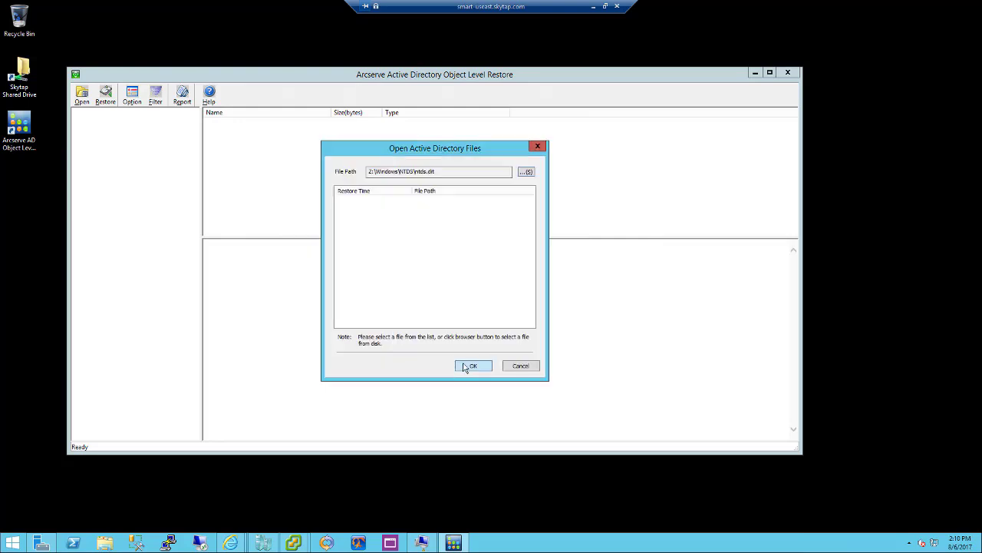
click(467, 367)
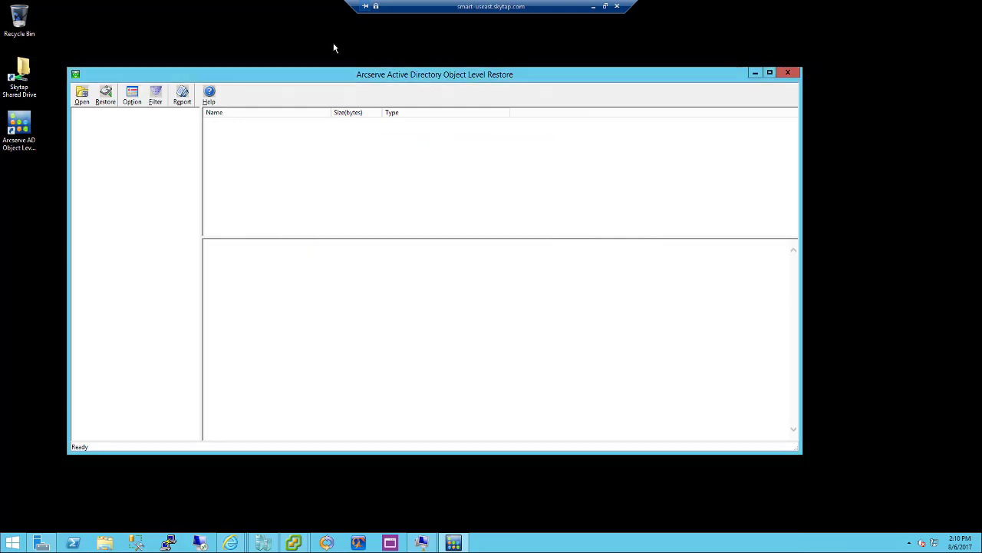
click(770, 72)
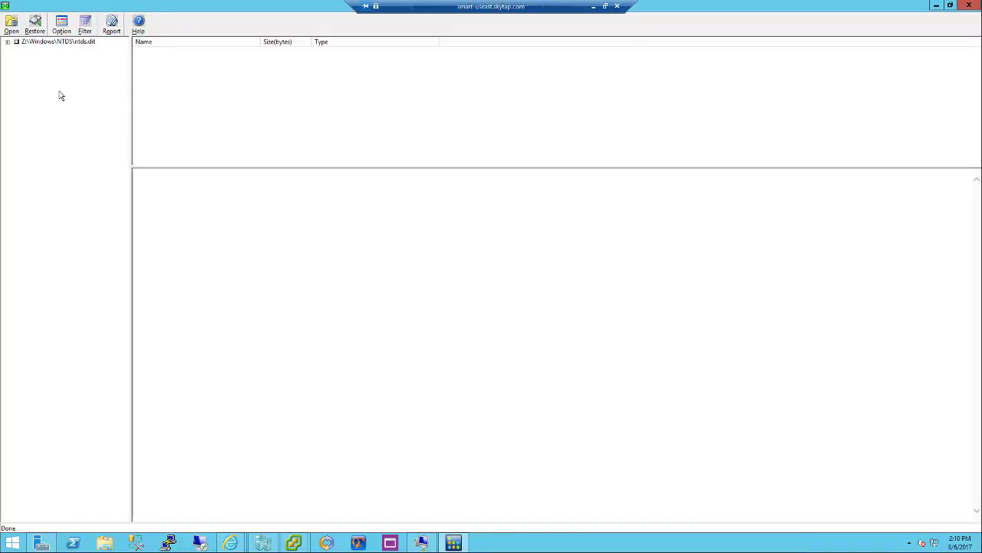
Expand ntds.dit down to dc=arcserve and inspect the PRODUCTION object under cn=Computers
click(7, 42)
click(17, 51)
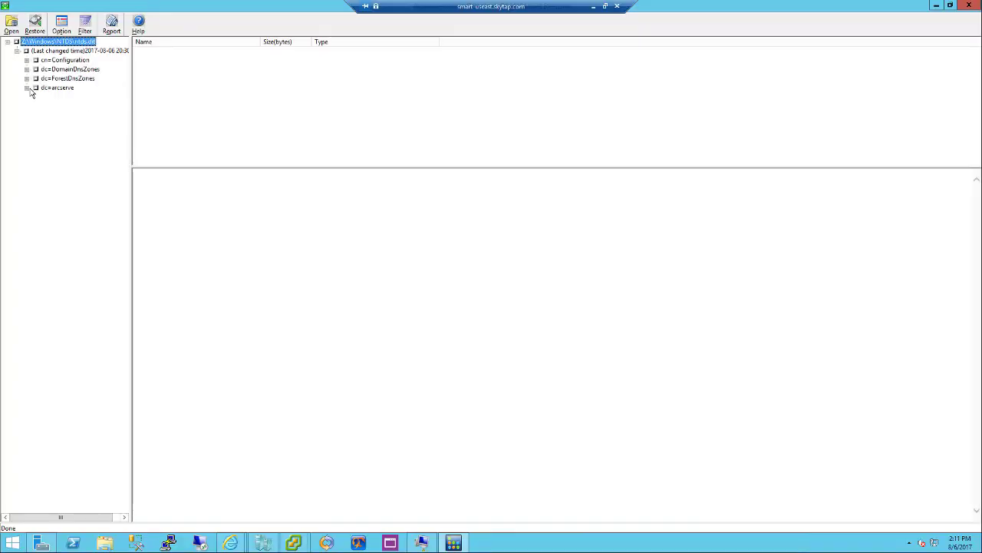
click(27, 87)
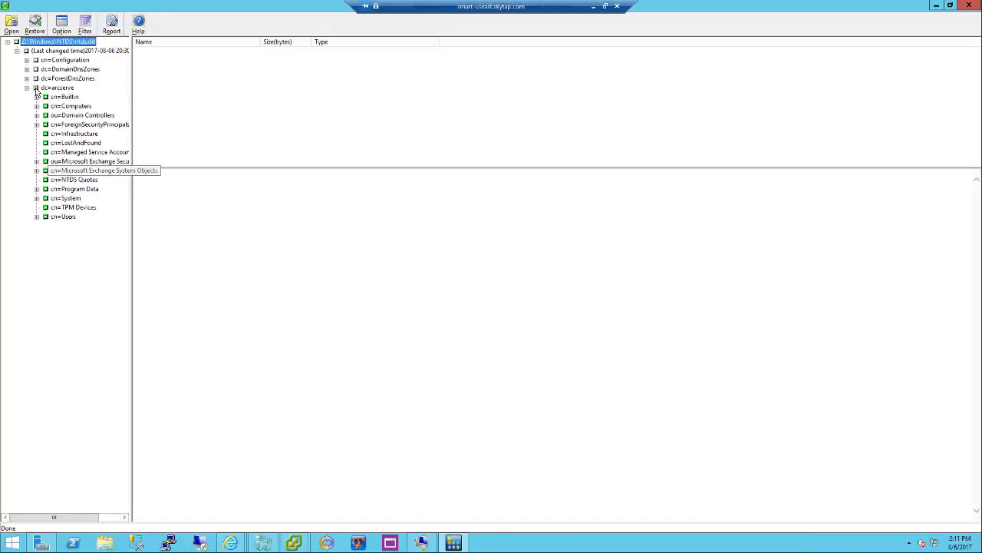
click(71, 106)
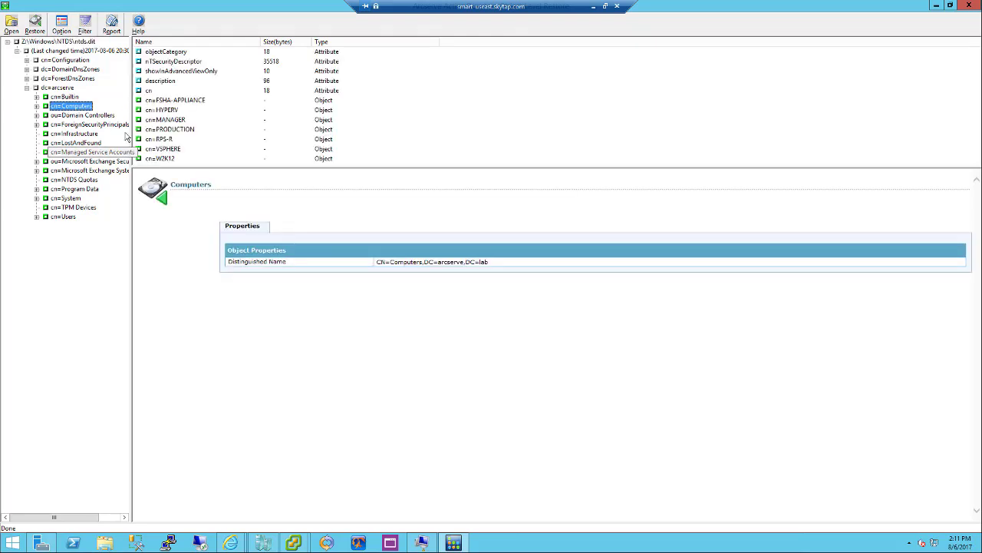
click(36, 105)
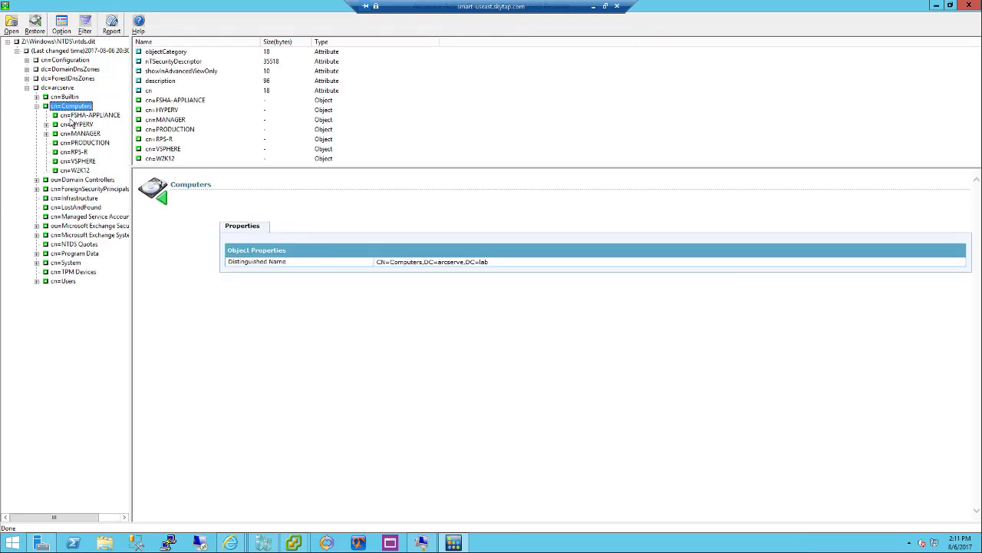
click(57, 143)
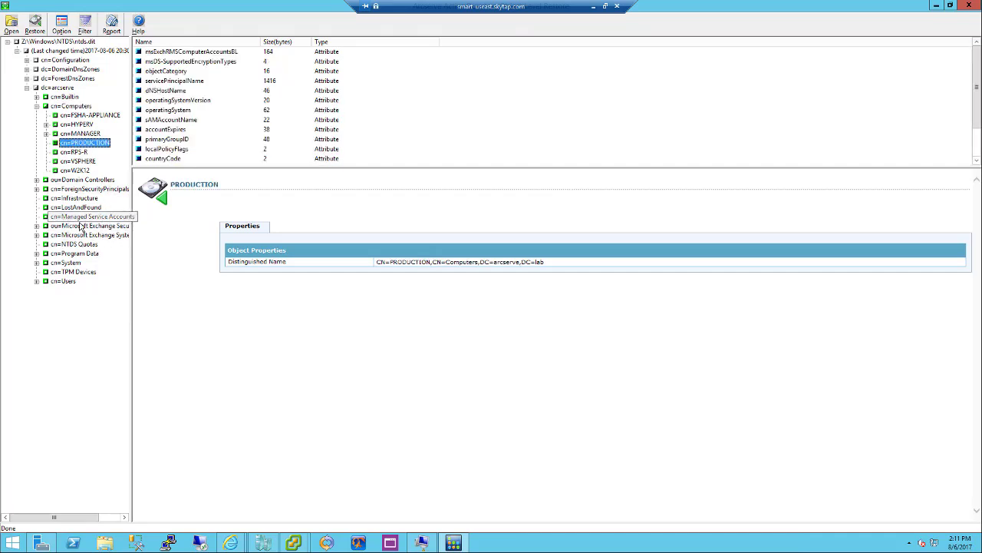
Browse Microsoft Exchange Security Groups, select Public Folder Management, then view cn=Users
click(81, 226)
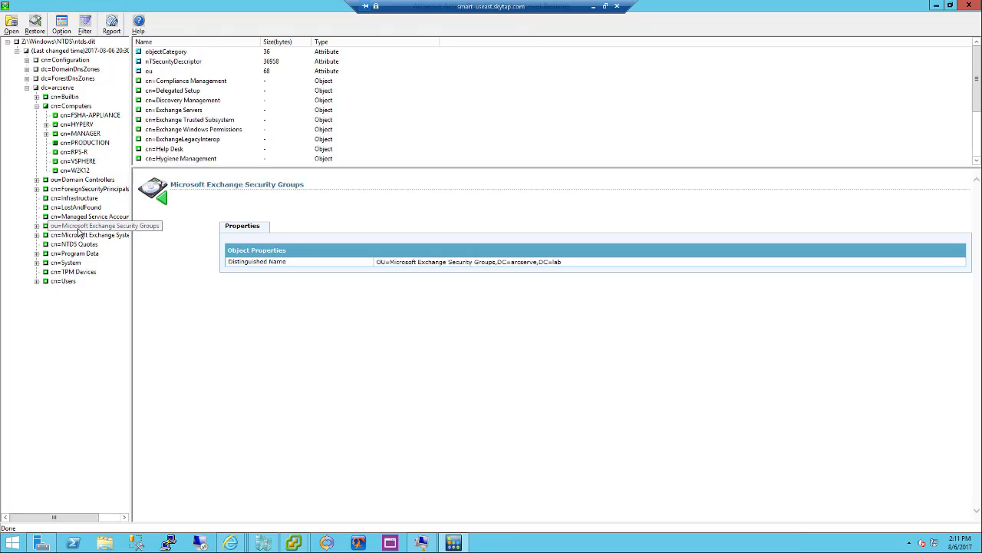
scroll(970, 160, down, 3)
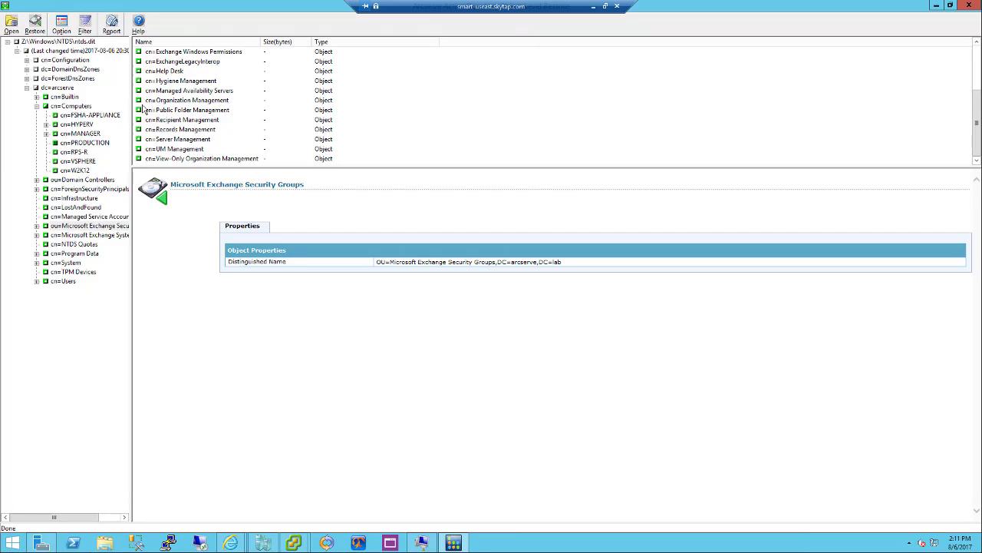
click(143, 112)
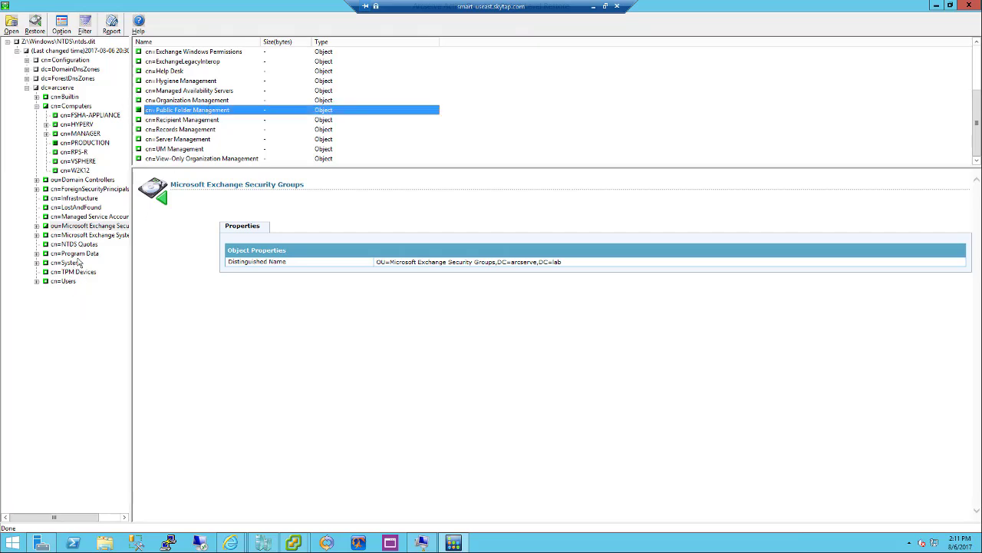
click(64, 282)
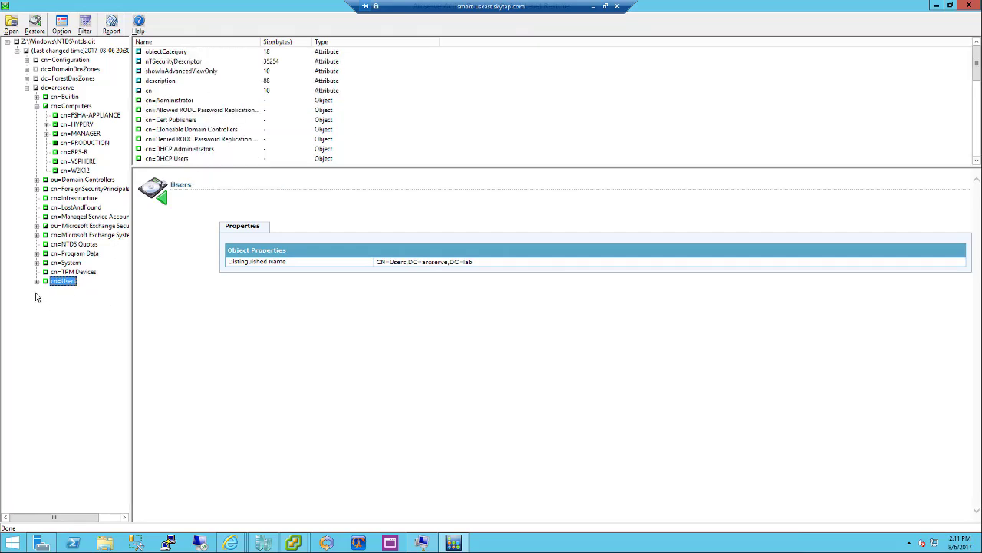
List the cn=Users objects and inspect the Test AD Restore and Administrator attributes
click(36, 281)
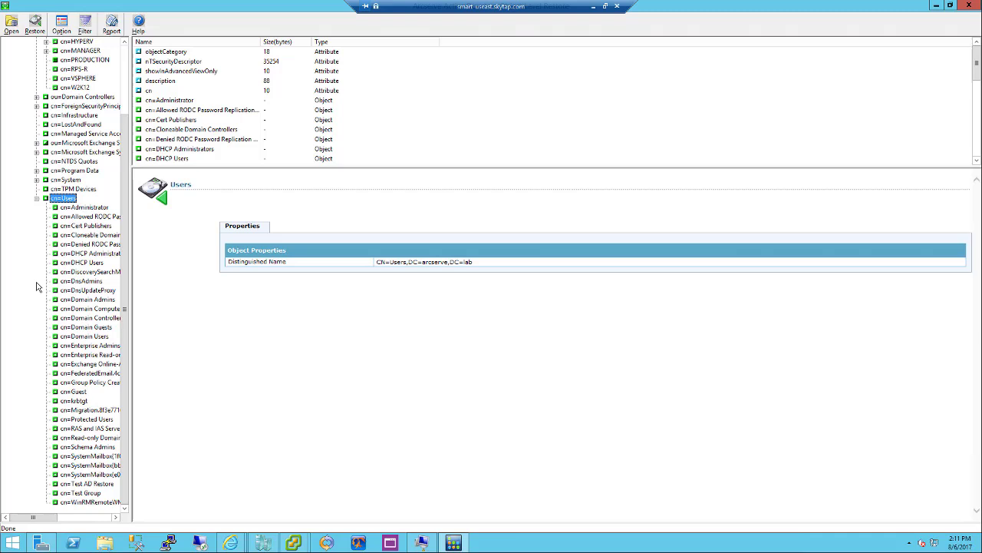
click(84, 484)
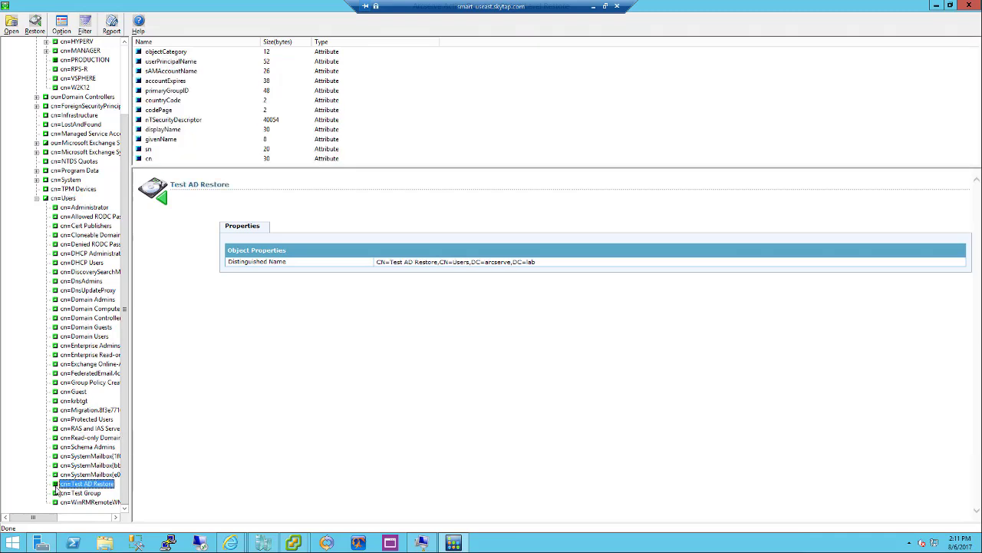
click(86, 208)
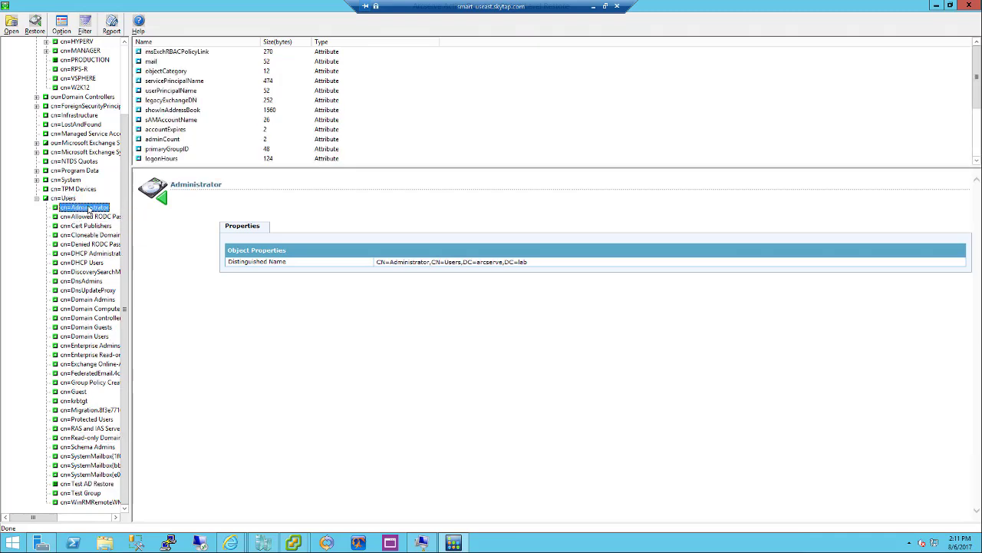
Tick Administrator's mail, description and memberOf attributes and restore: 4 objects, 39 attributes succeed
click(143, 63)
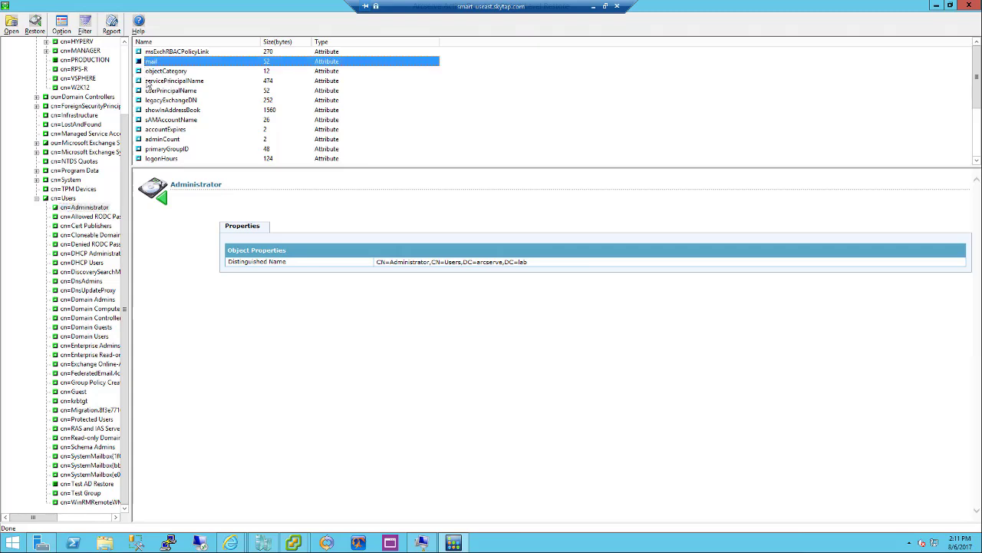
scroll(337, 153, down, 3)
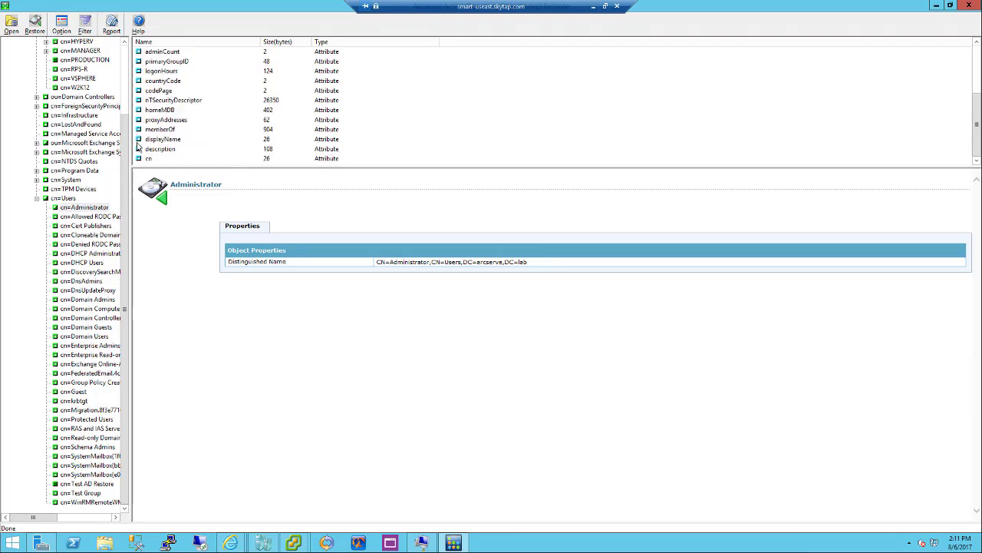
click(142, 150)
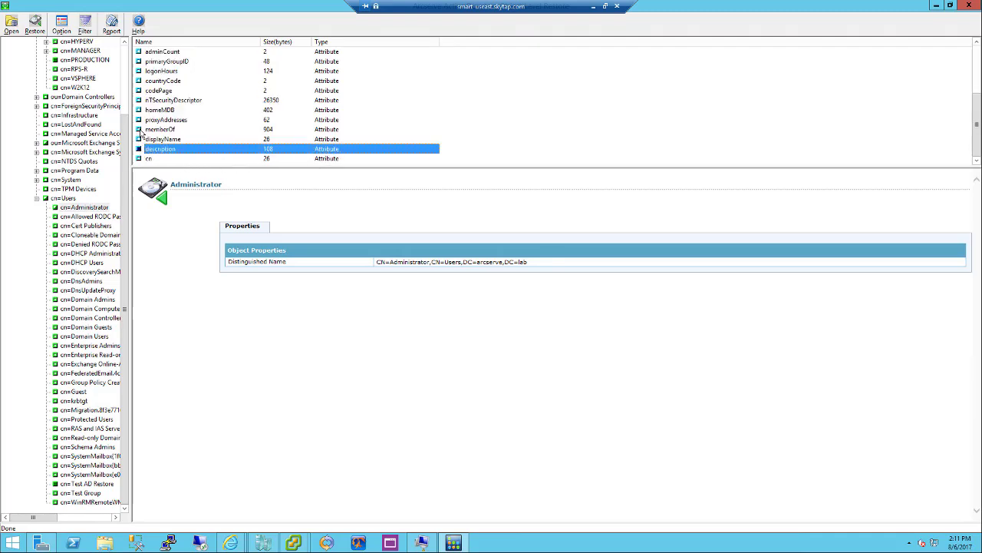
click(142, 131)
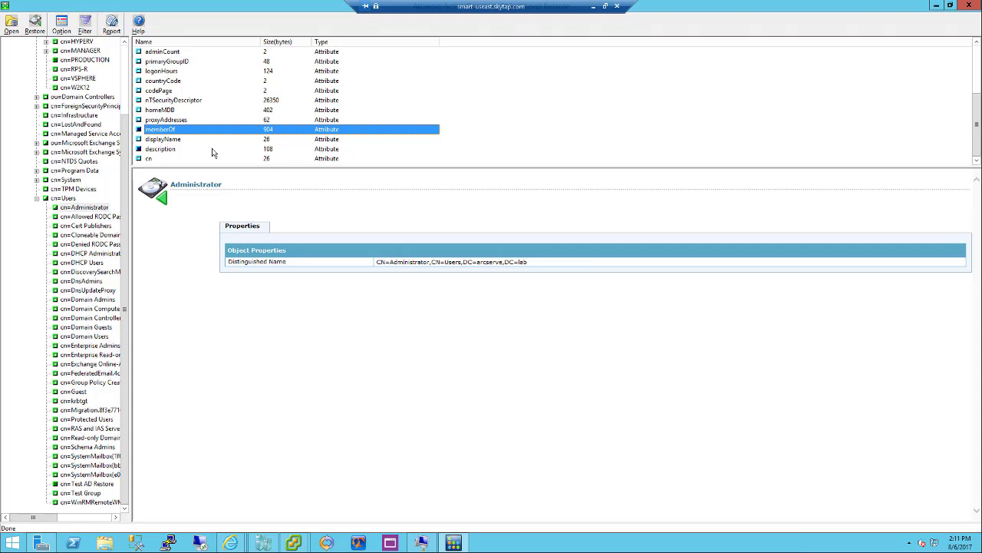
click(36, 28)
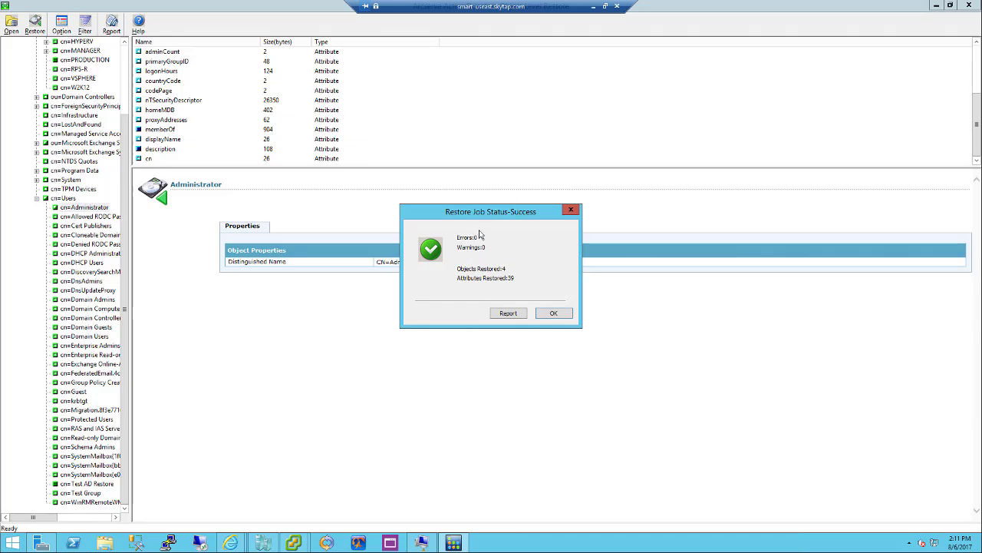
click(553, 314)
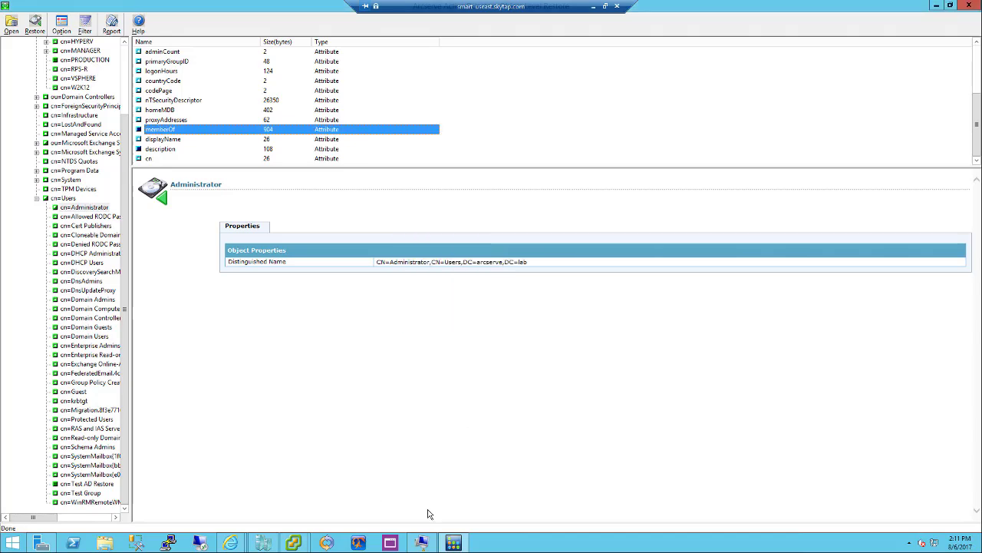
In the VM's ADUC, confirm the Public Folder Management group and Test AD Restore user exist
click(422, 545)
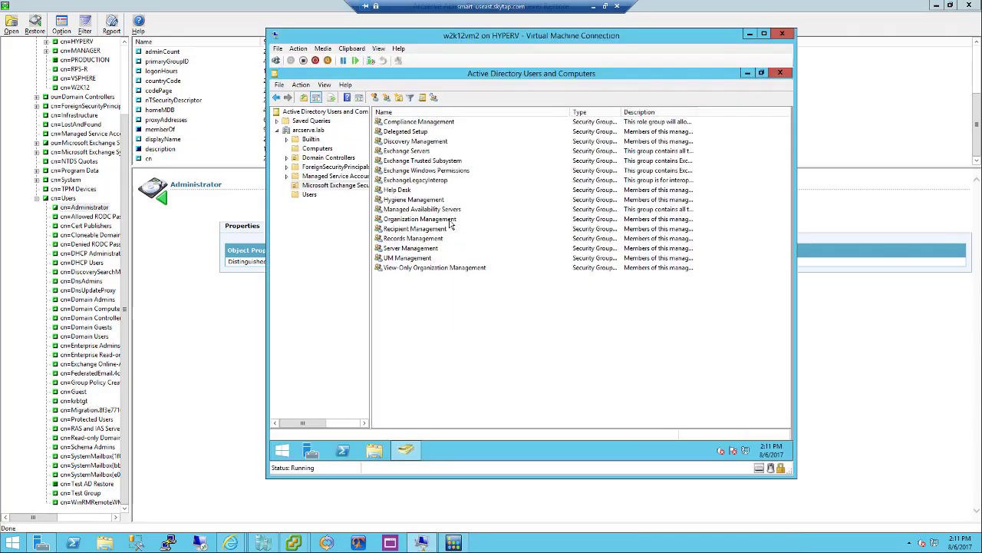
click(315, 149)
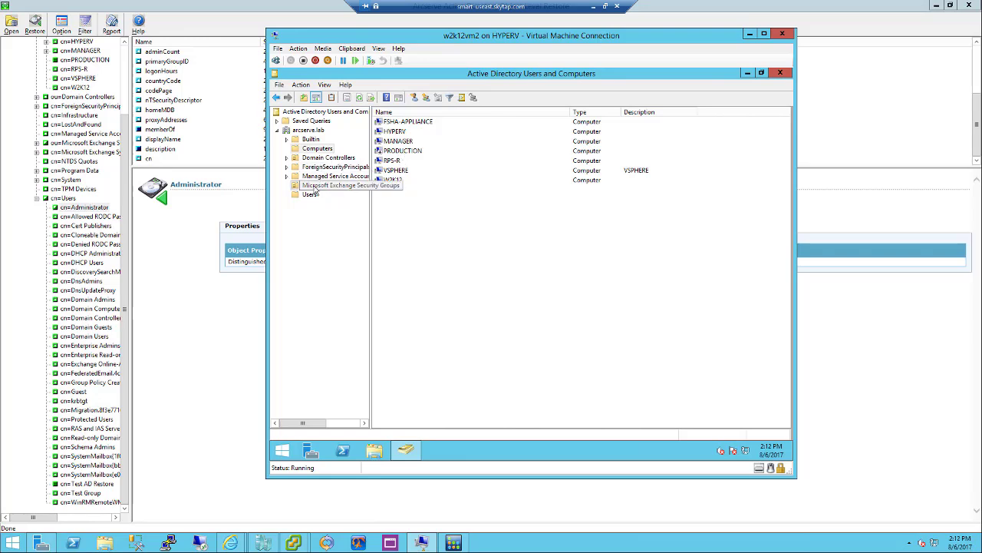
click(315, 188)
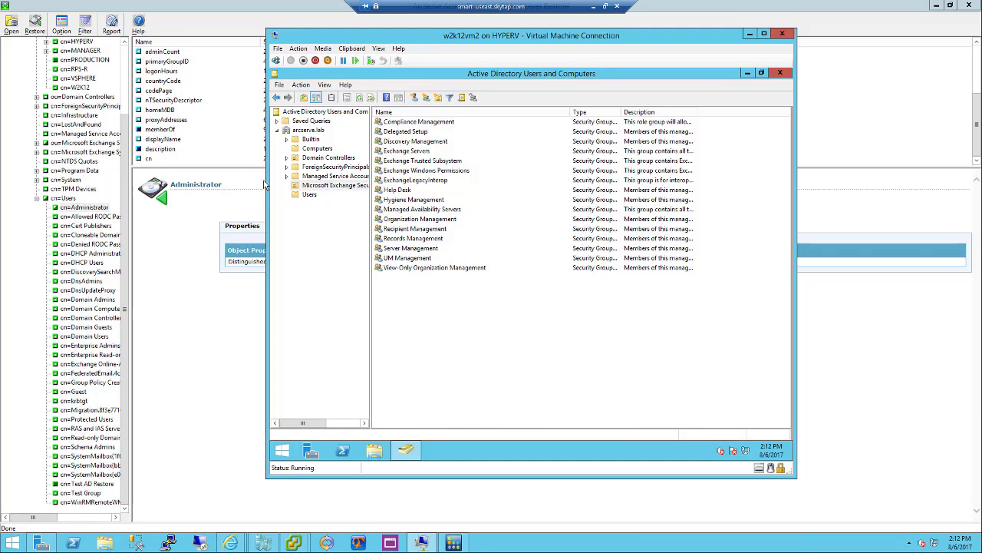
click(412, 231)
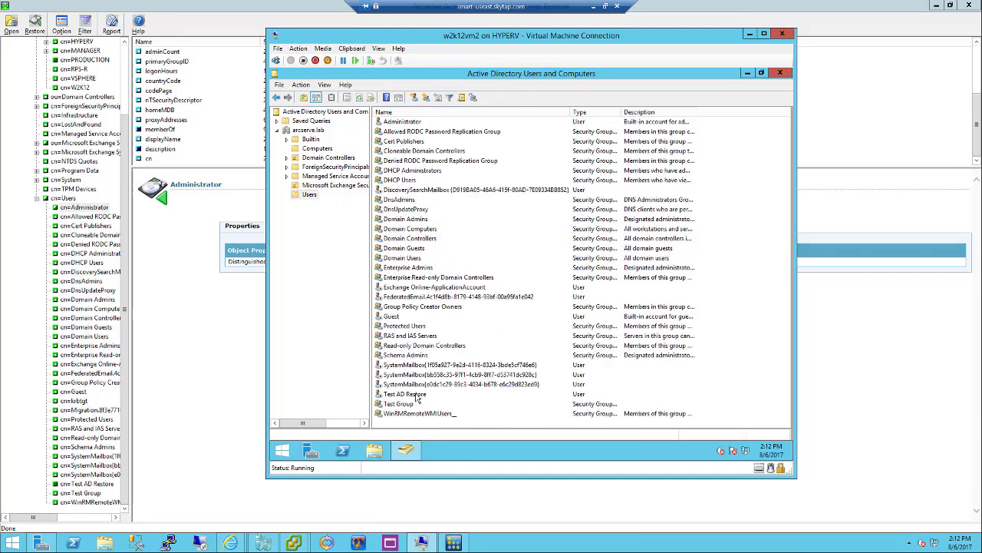
click(425, 394)
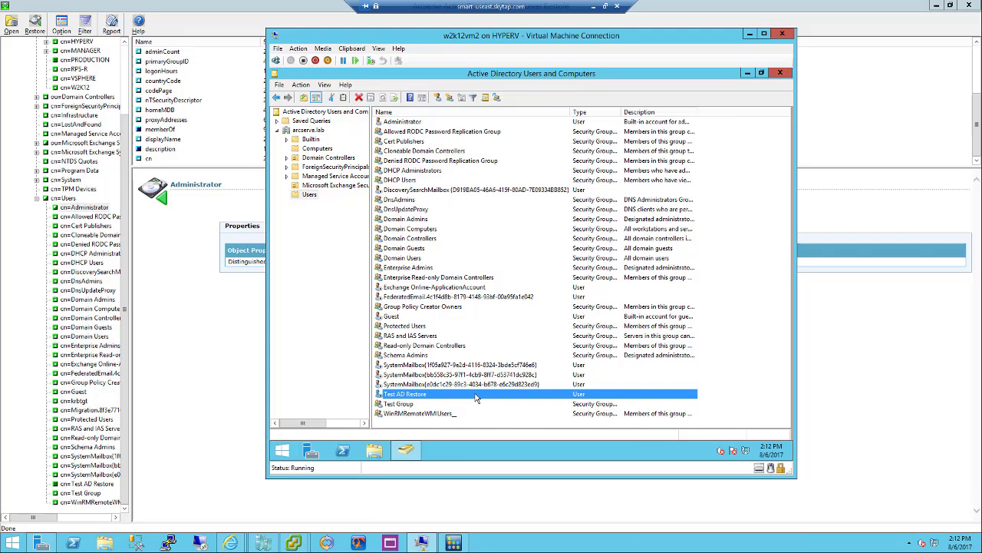
Check Administrator's Member Of groups, then close VM Connection and the AD restore tool
double_click(400, 123)
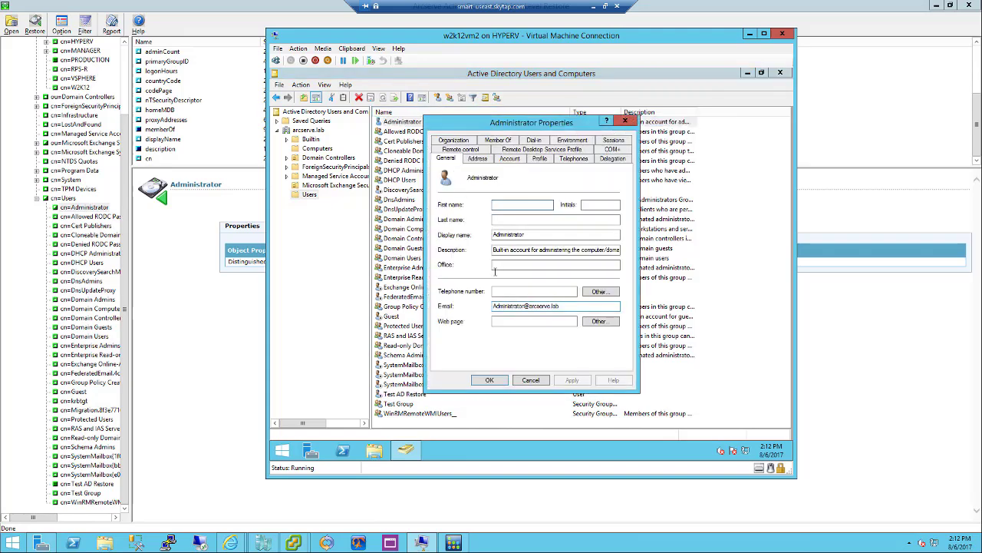
click(498, 141)
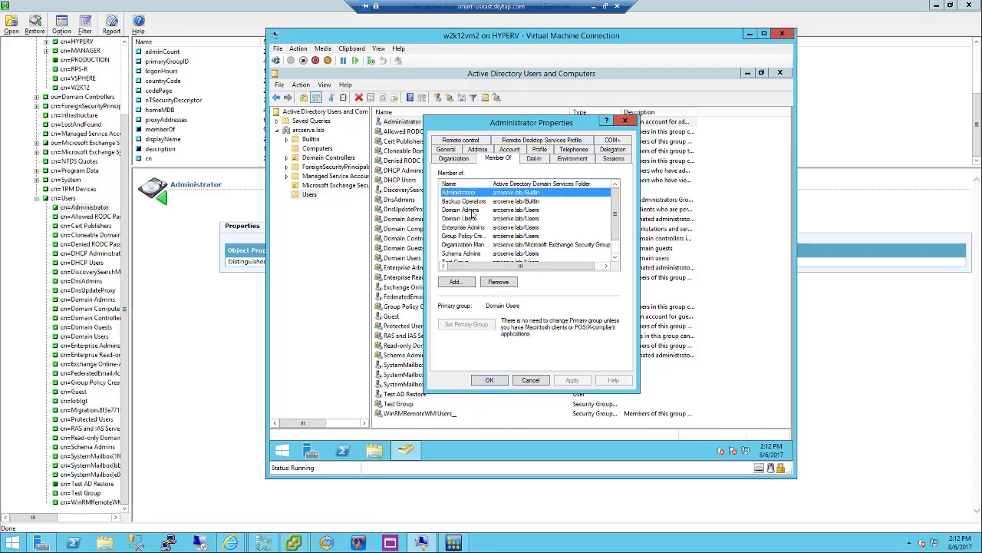
click(492, 382)
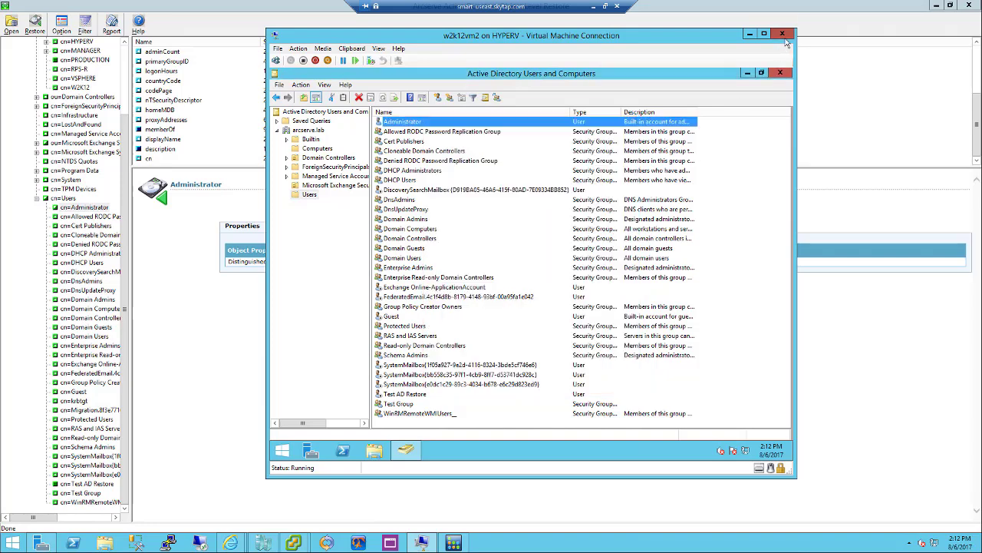
click(782, 33)
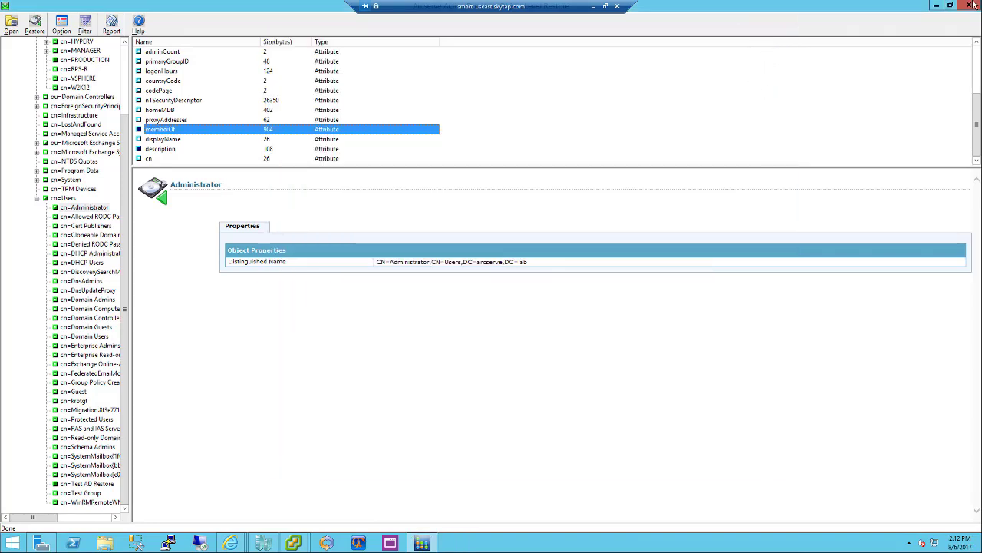
click(968, 7)
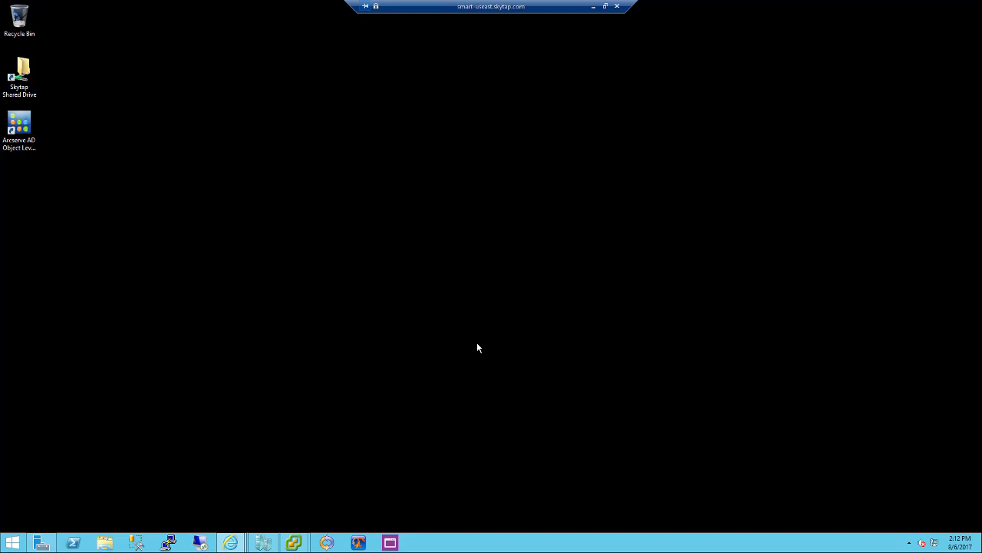
Close the UDP Agent browser window and connect to w2k12vm2 from Hyper-V Manager
mouse_move(230, 542)
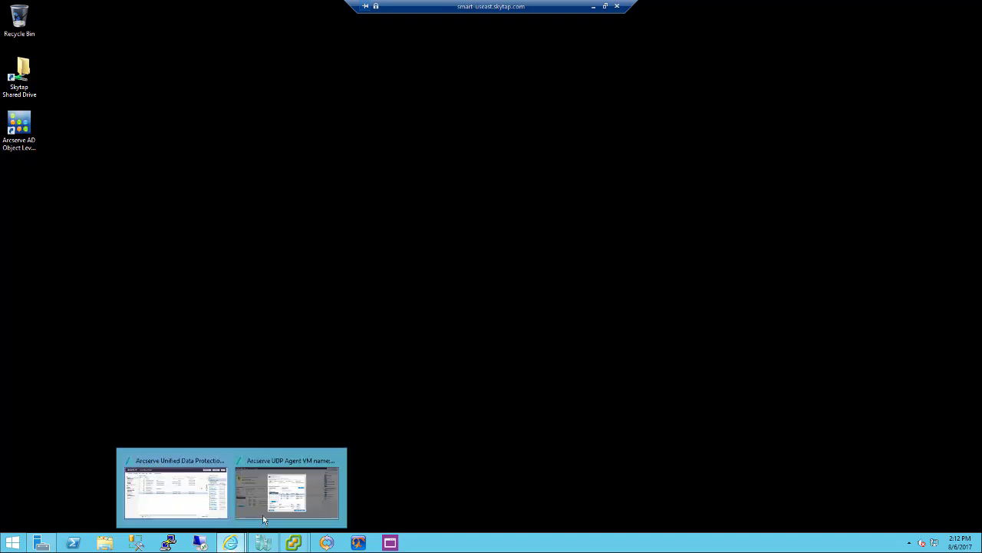
click(334, 461)
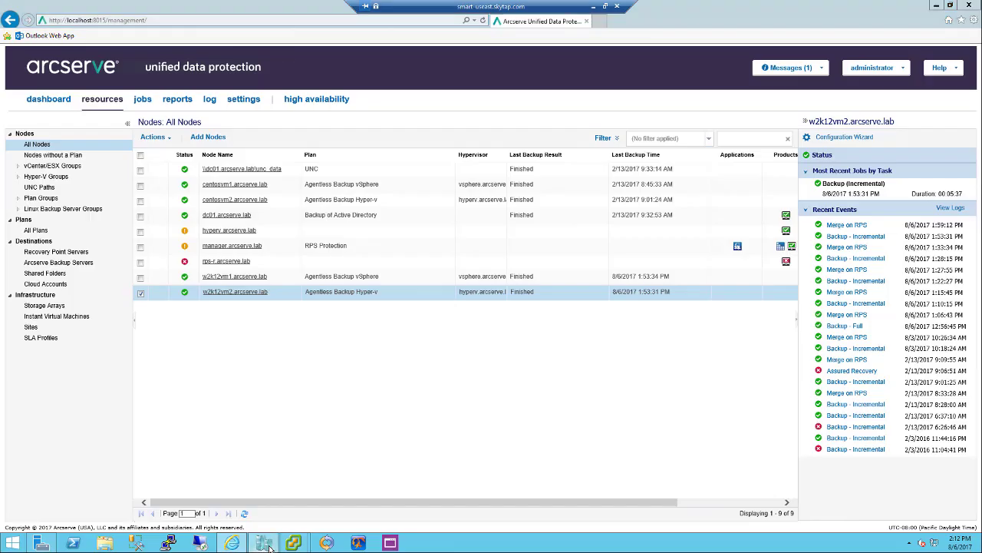
click(268, 545)
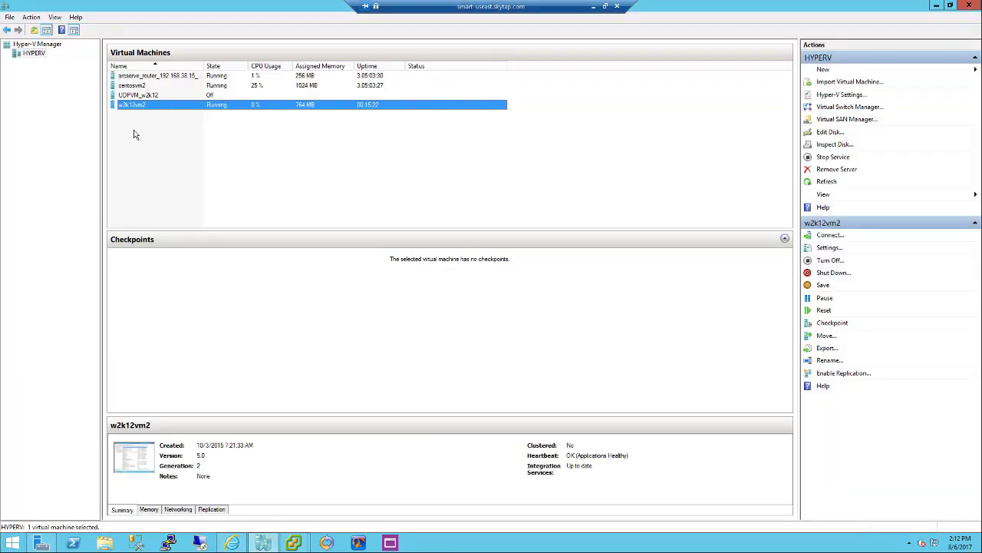
right_click(138, 105)
click(165, 113)
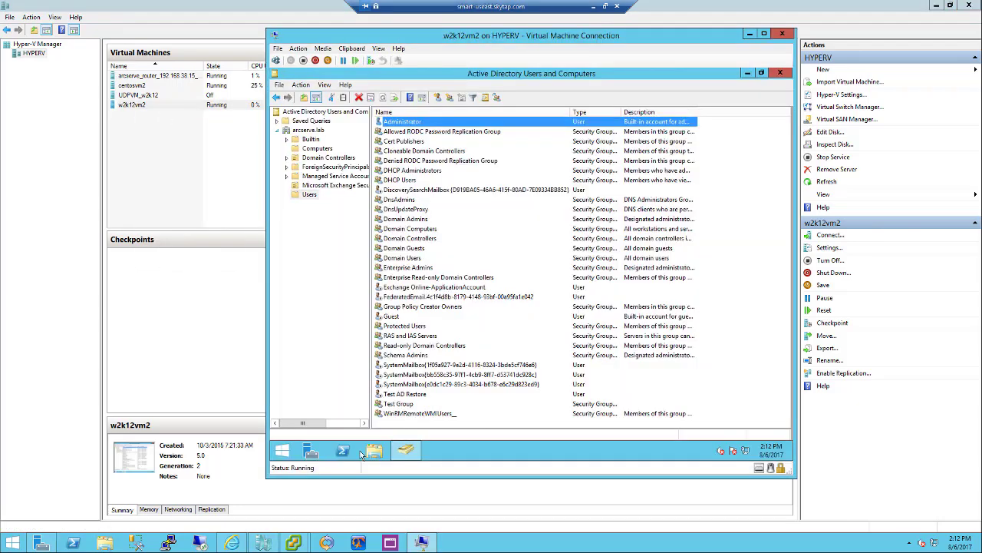
Review the VM's installed programs, browse C:\Program Files (x86), and return to the UDP console
right_click(281, 450)
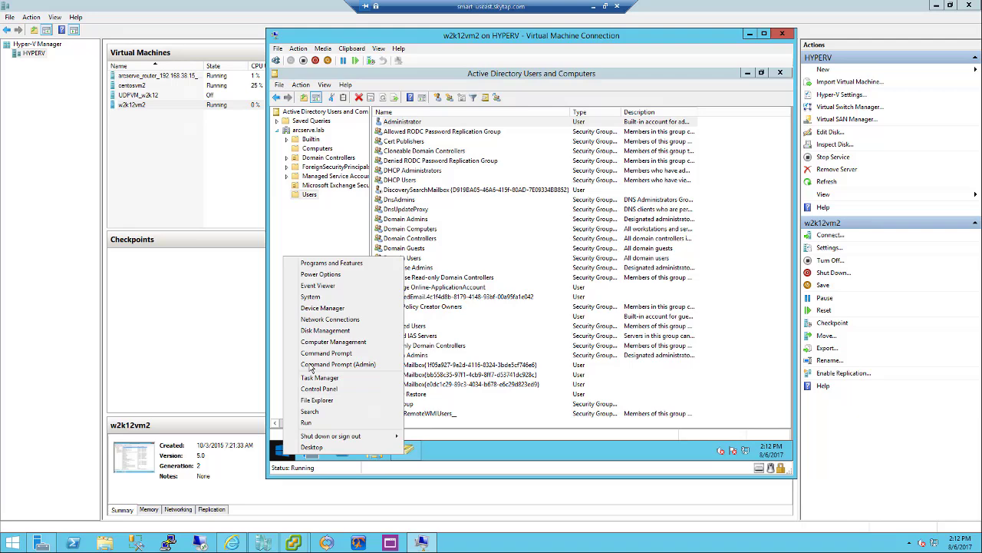
click(326, 263)
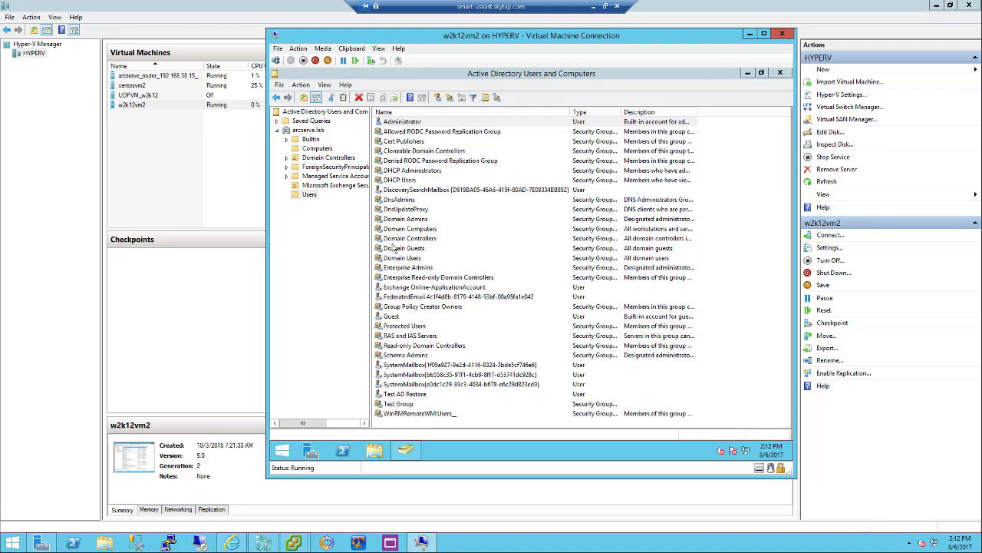
click(375, 451)
double_click(492, 297)
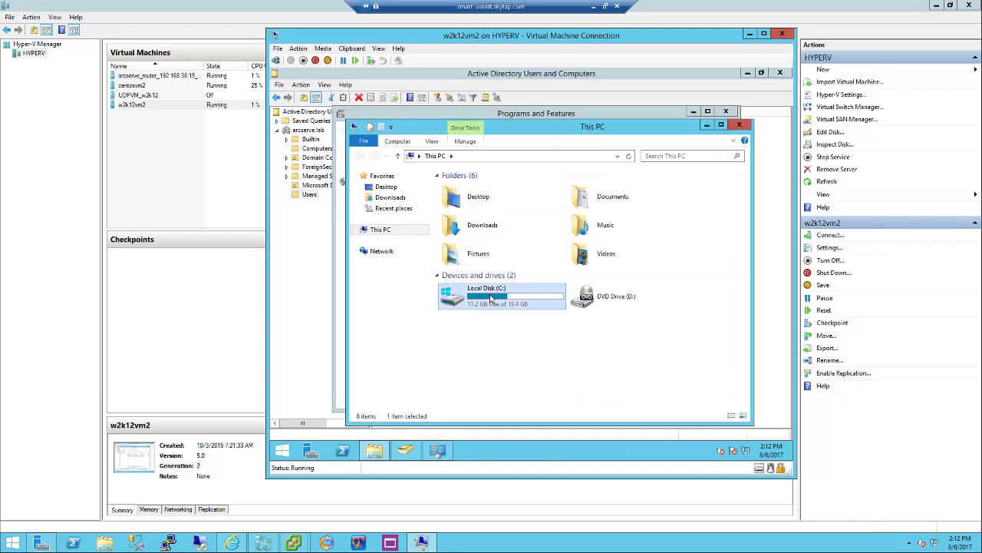
double_click(481, 202)
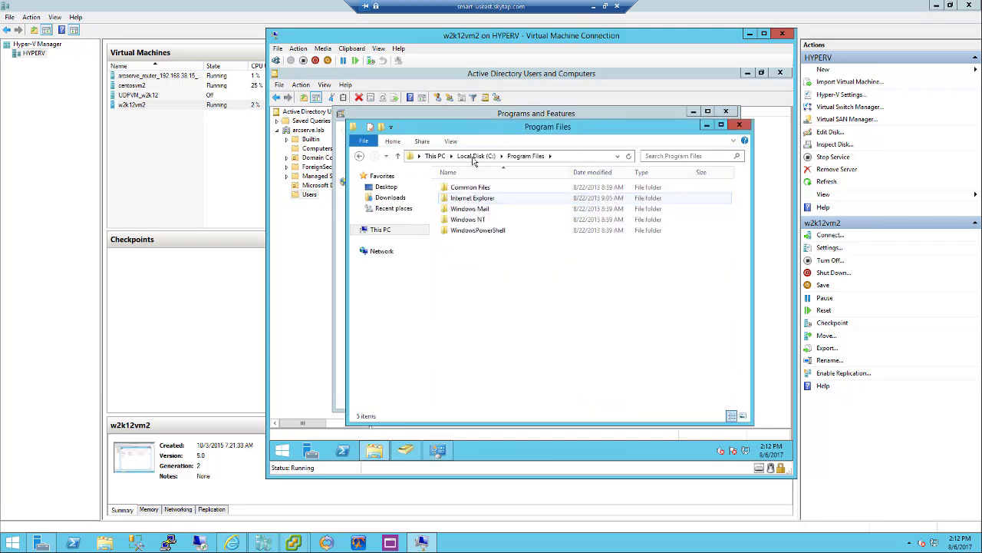
click(472, 156)
double_click(471, 209)
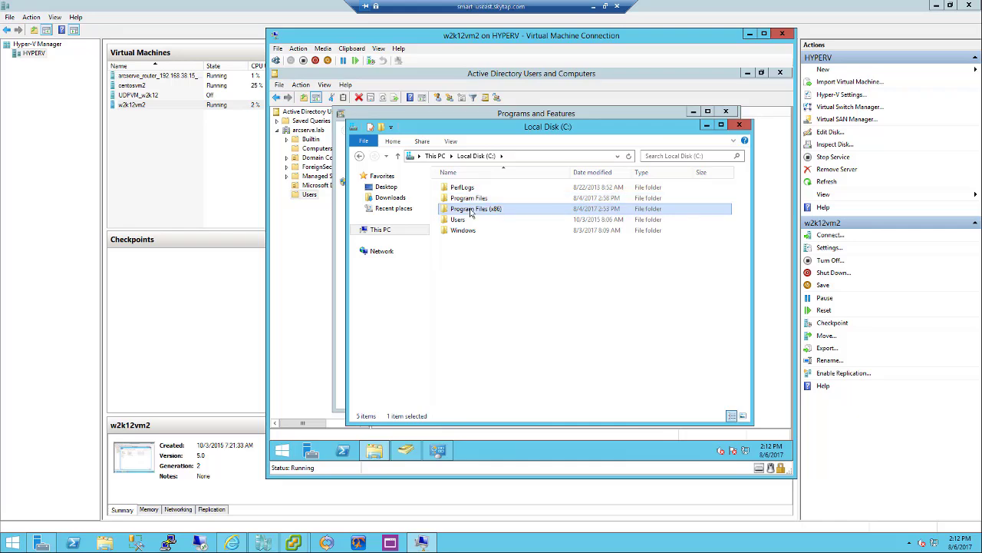
click(233, 543)
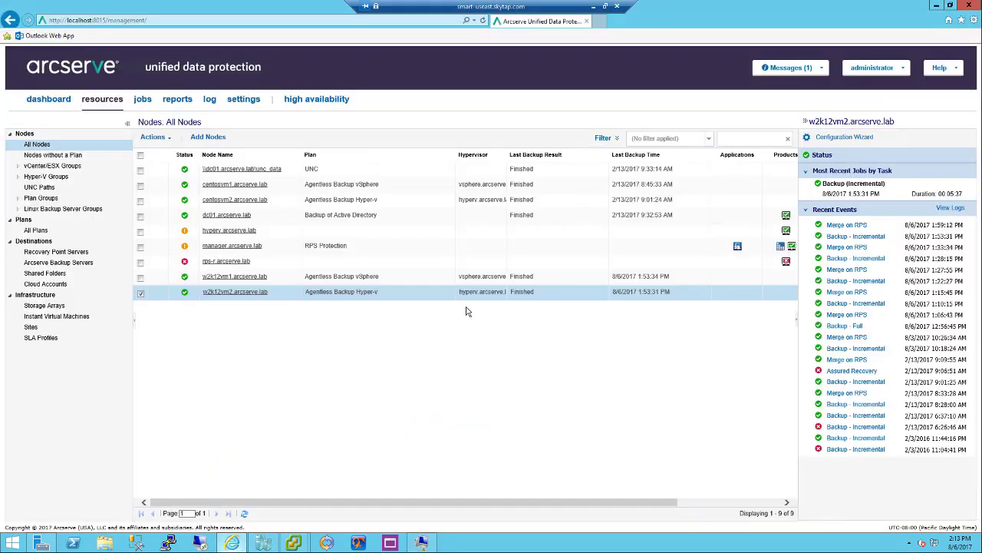